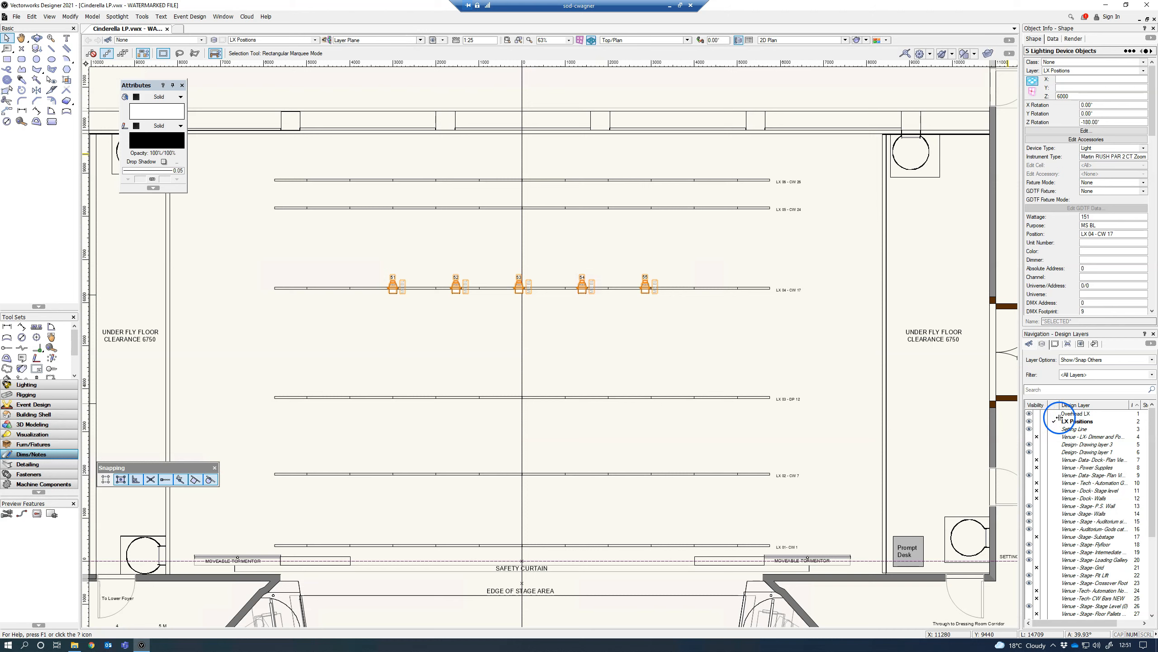
Step: Assign the five selected lighting devices to the Overhead LX layer and make that the active design layer
click(1061, 71)
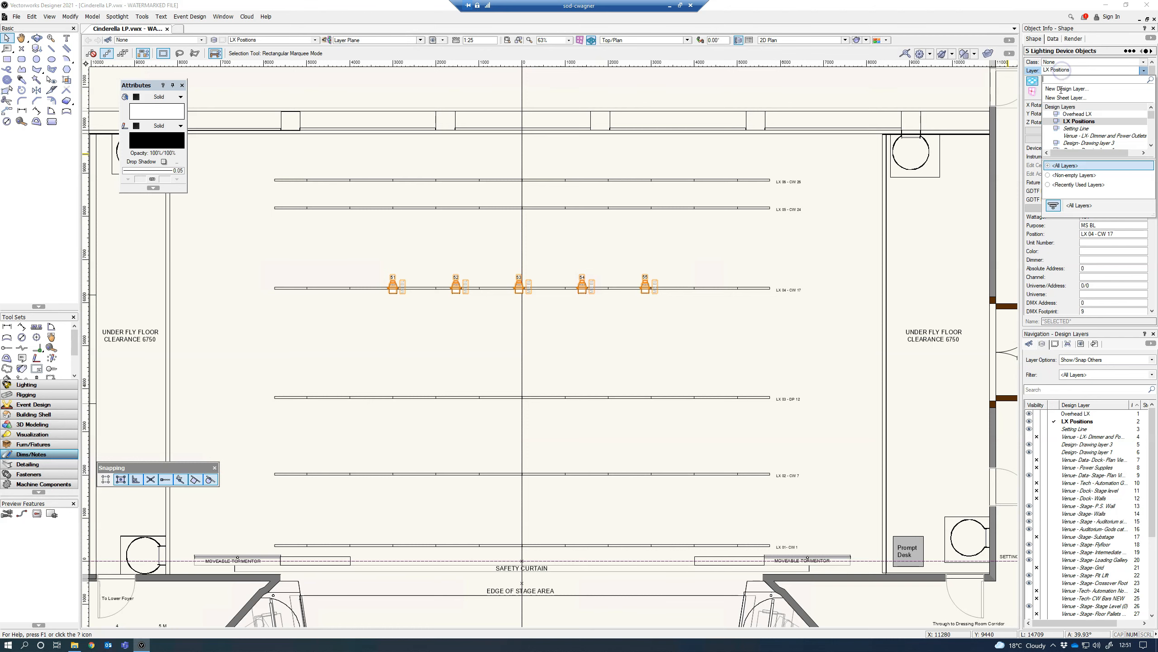
click(1066, 114)
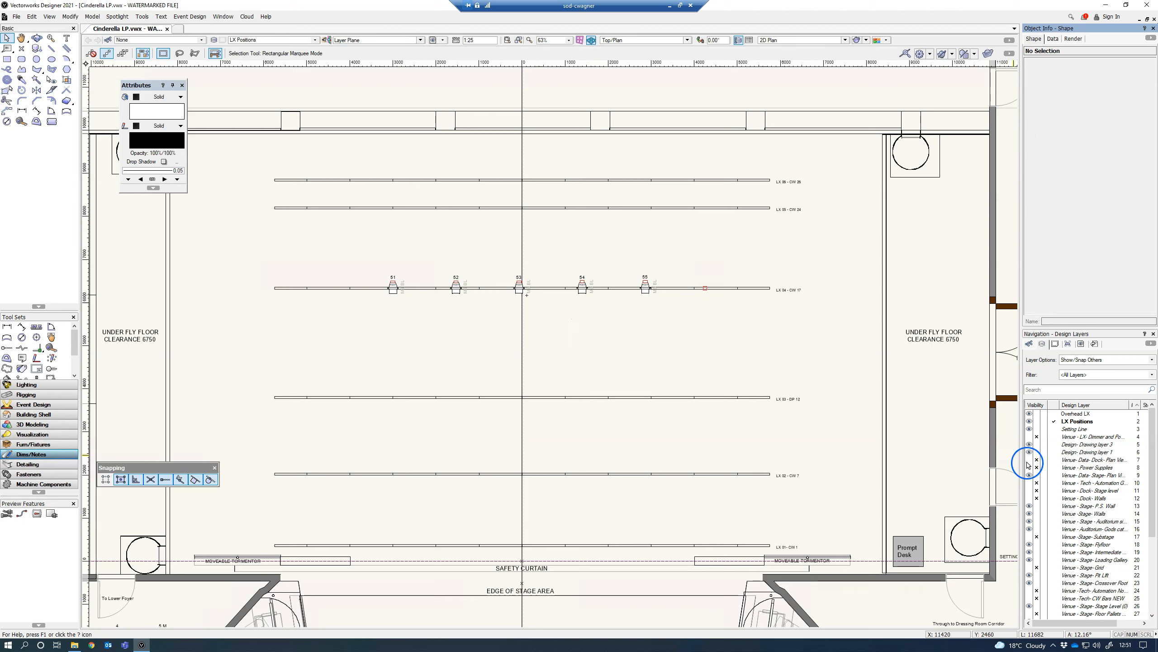
click(1094, 363)
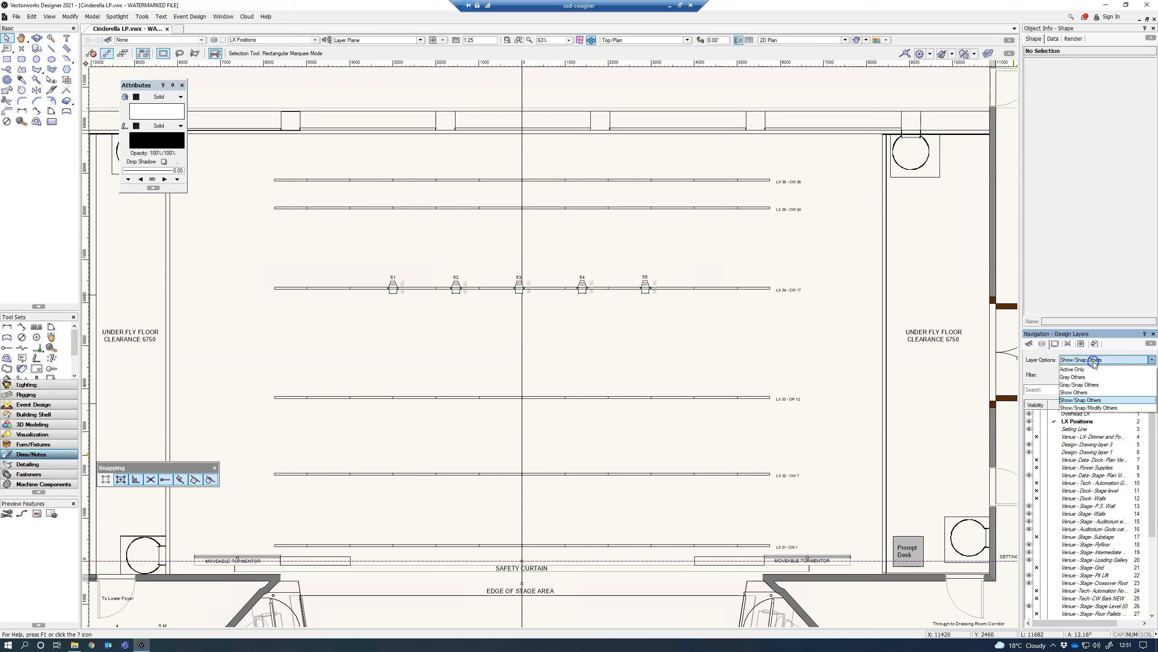
click(1044, 366)
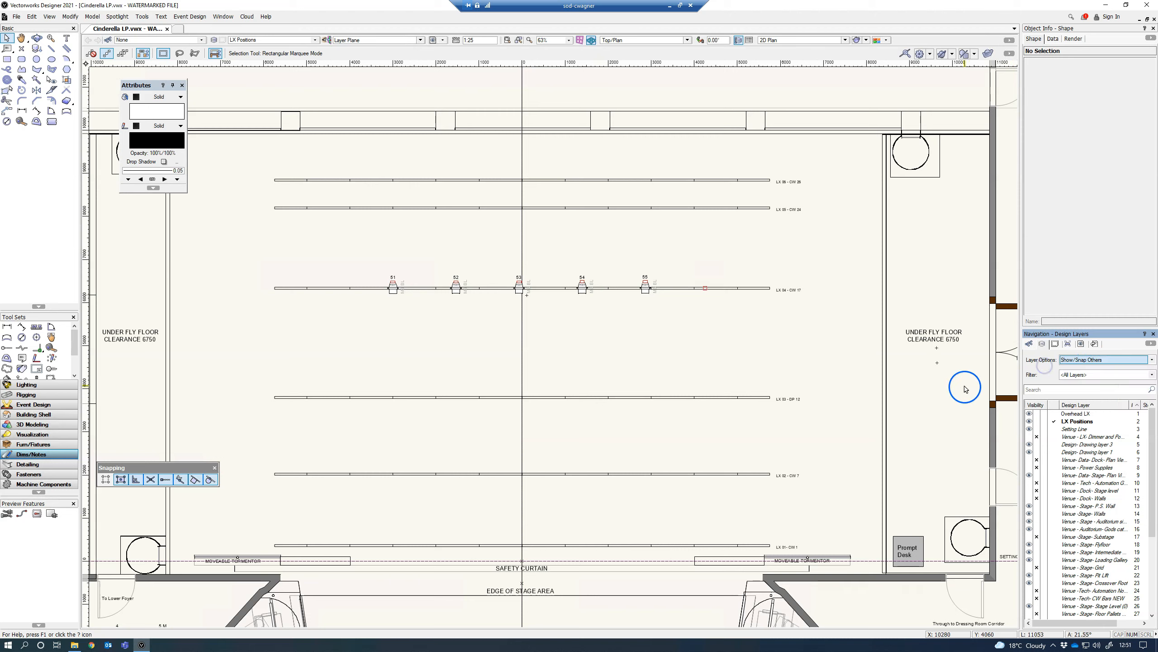
click(1054, 414)
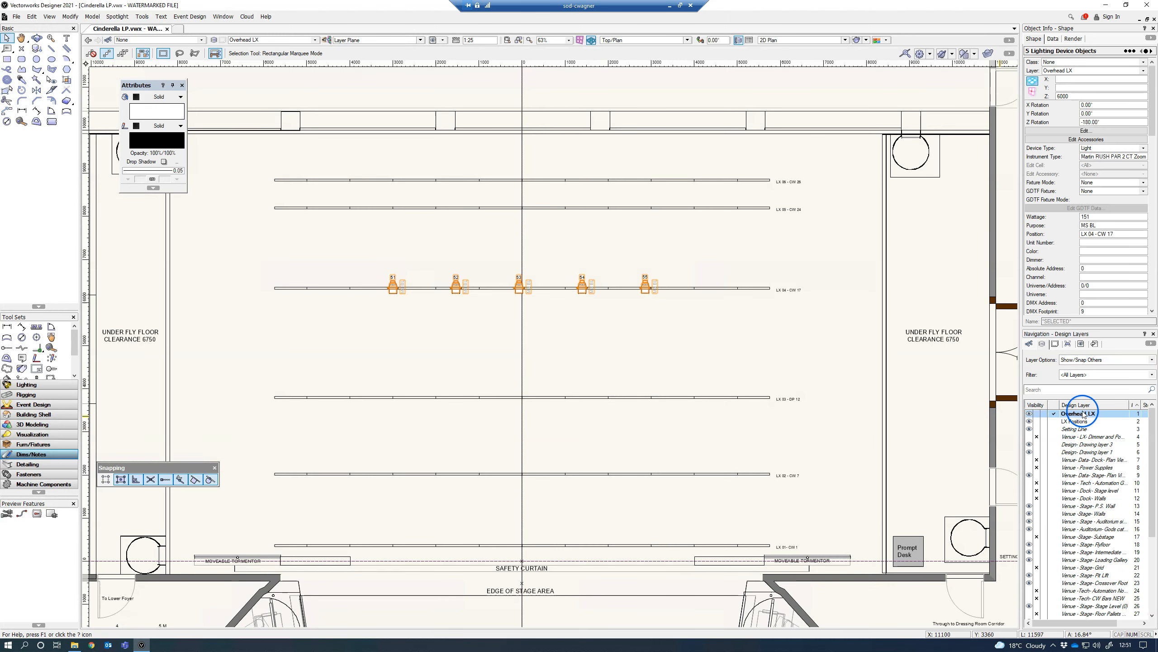
click(464, 342)
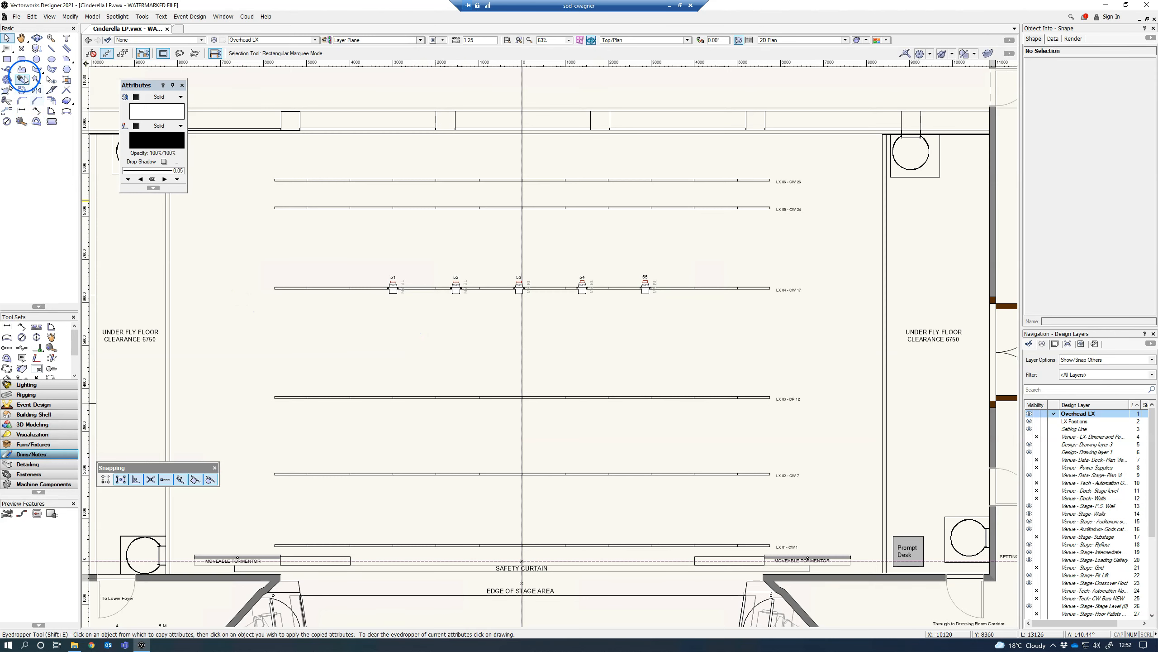
Step: Draw a rectangle about 13020 by 2160 mm around the LX 04 bar and its five lights
click(7, 59)
click(260, 242)
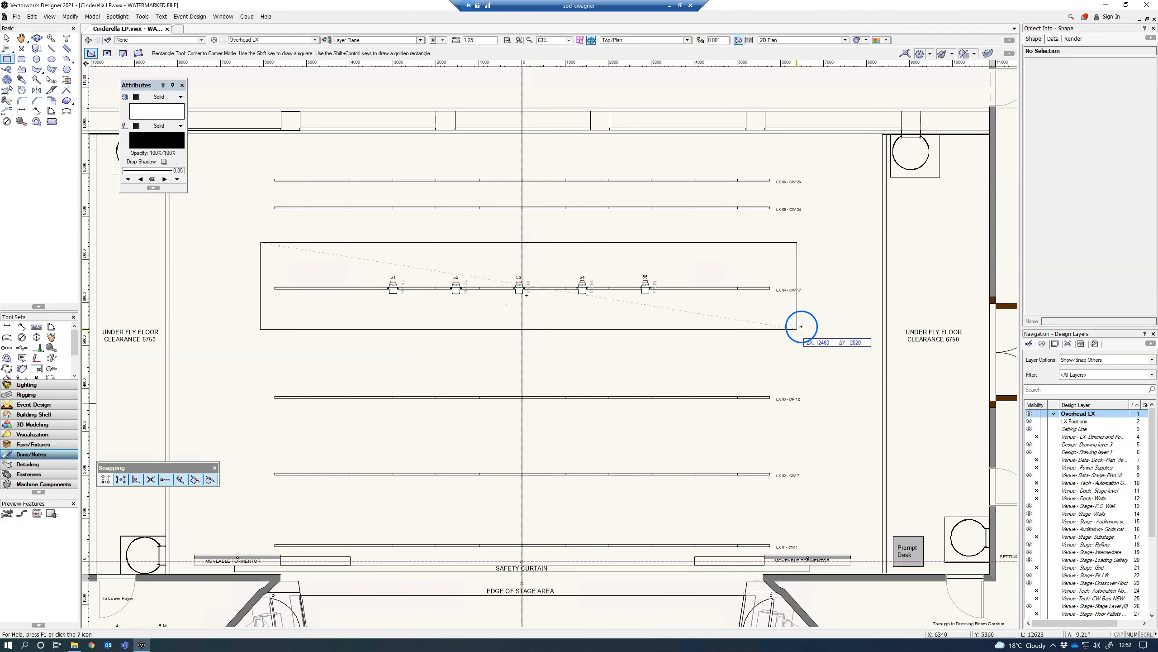
click(821, 335)
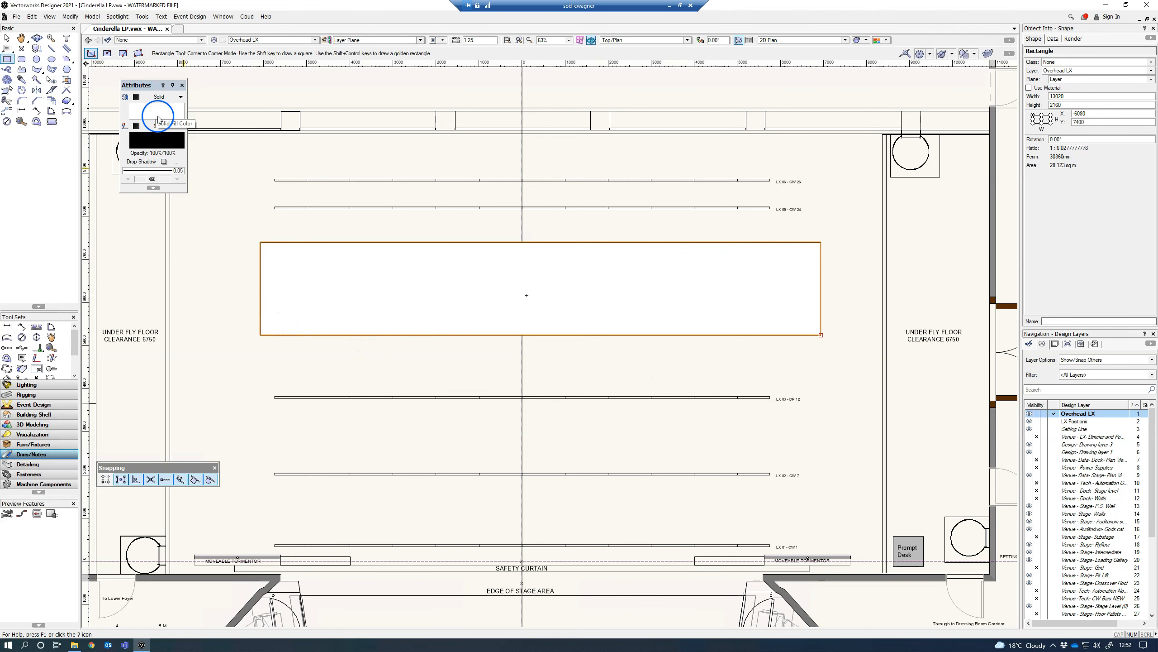
Step: Start a viewport using the rectangle as its crop and create sheet layer Sht-1 titled "[Backlight]" for it
click(49, 16)
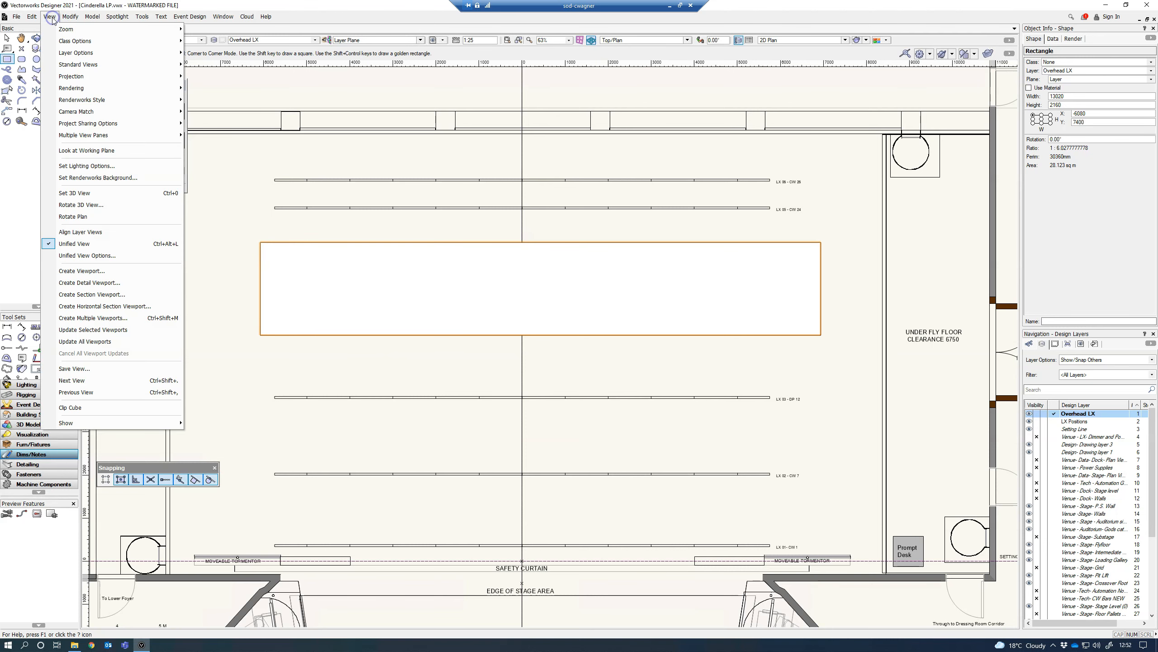
click(78, 272)
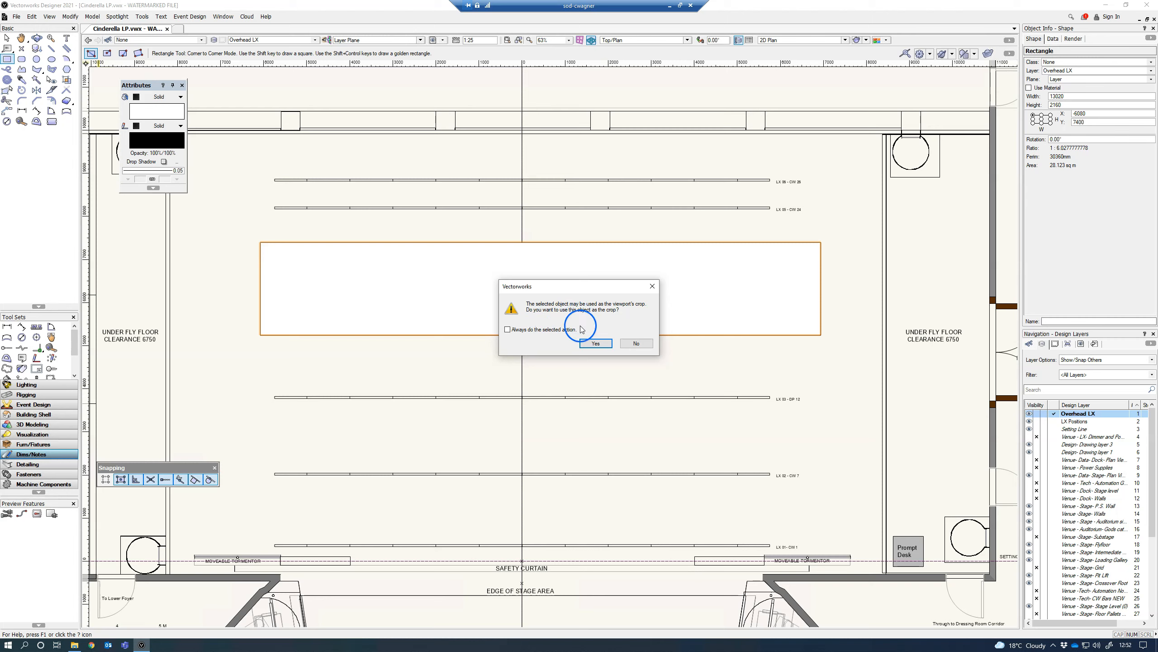
click(595, 343)
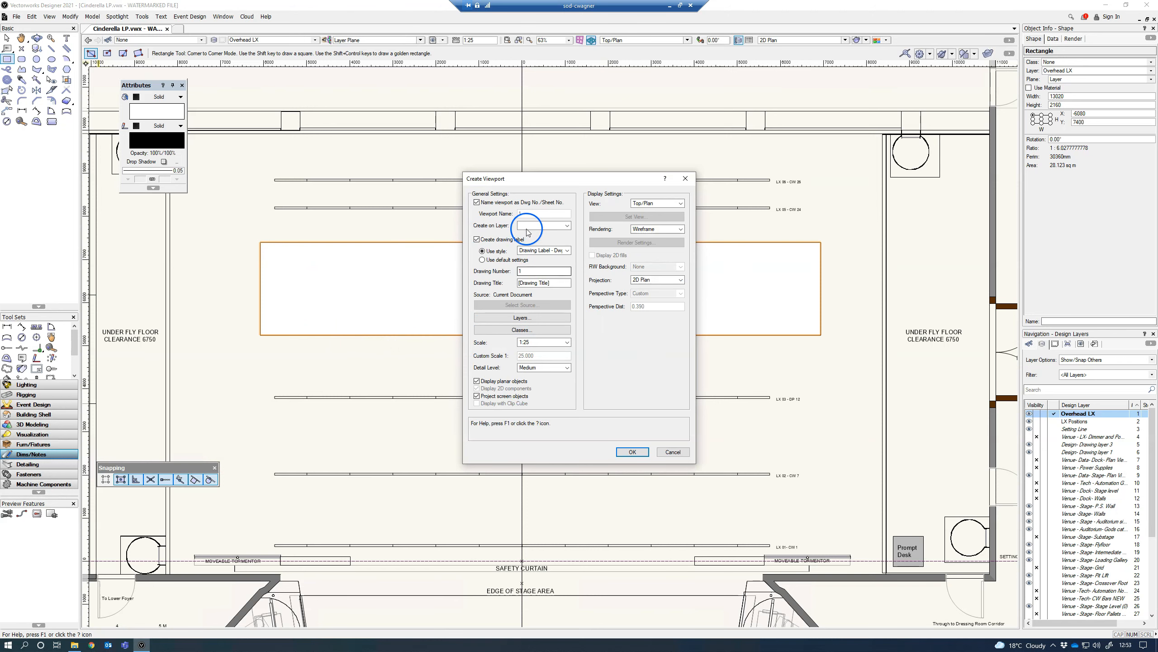
click(553, 226)
scroll(613, 254, up, 1)
click(560, 235)
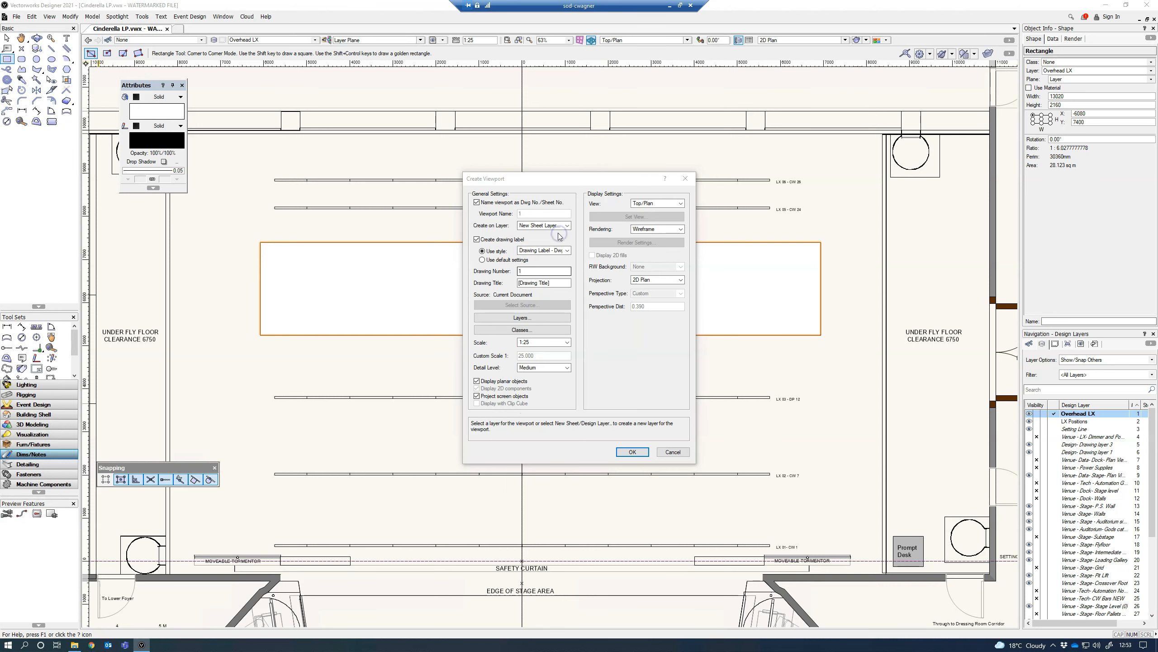
click(675, 251)
drag(675, 251, 691, 252)
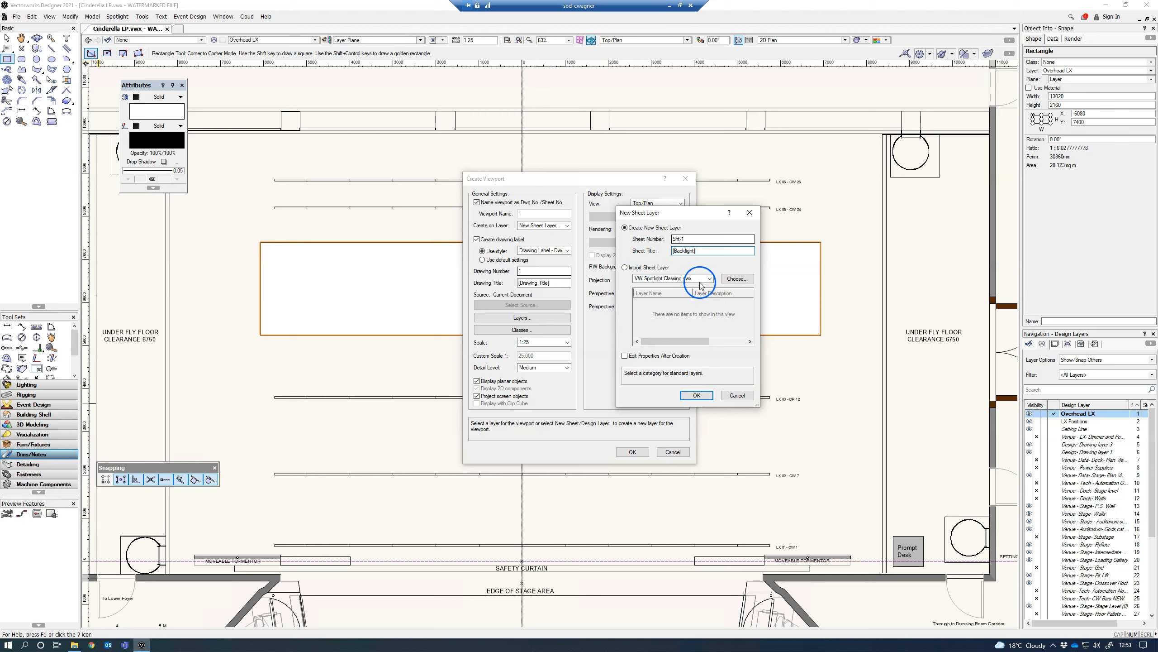
click(697, 395)
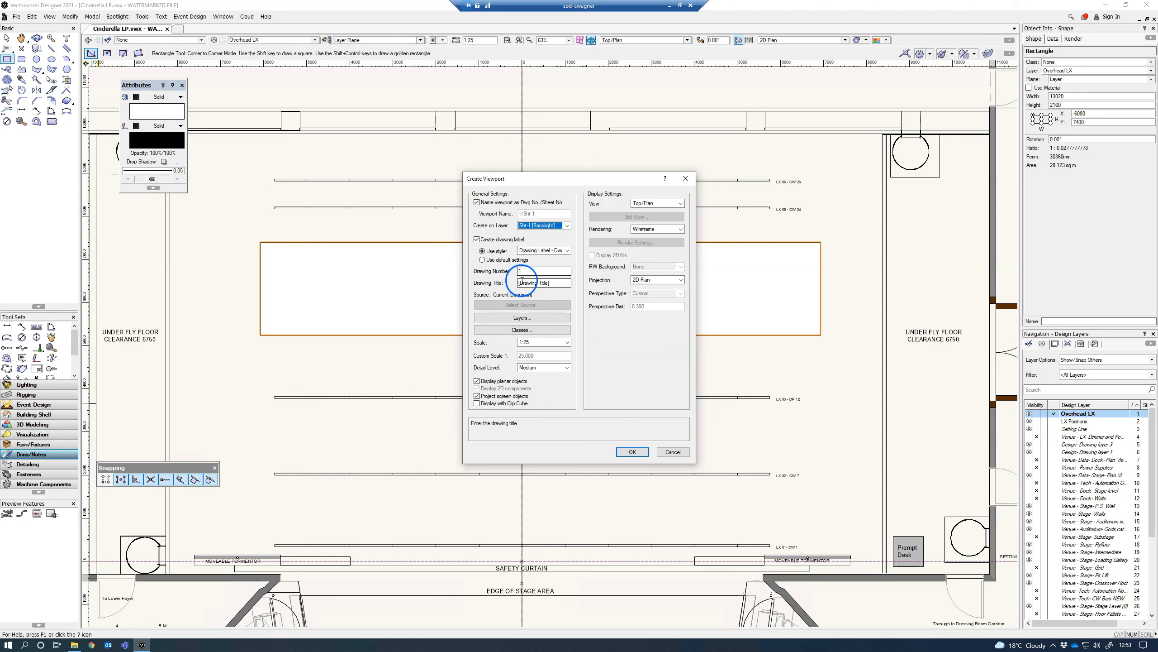
Step: Title the viewport drawing "MS Backlight]", set its scale to 1:50 and create the viewport
drag(519, 283, 529, 283)
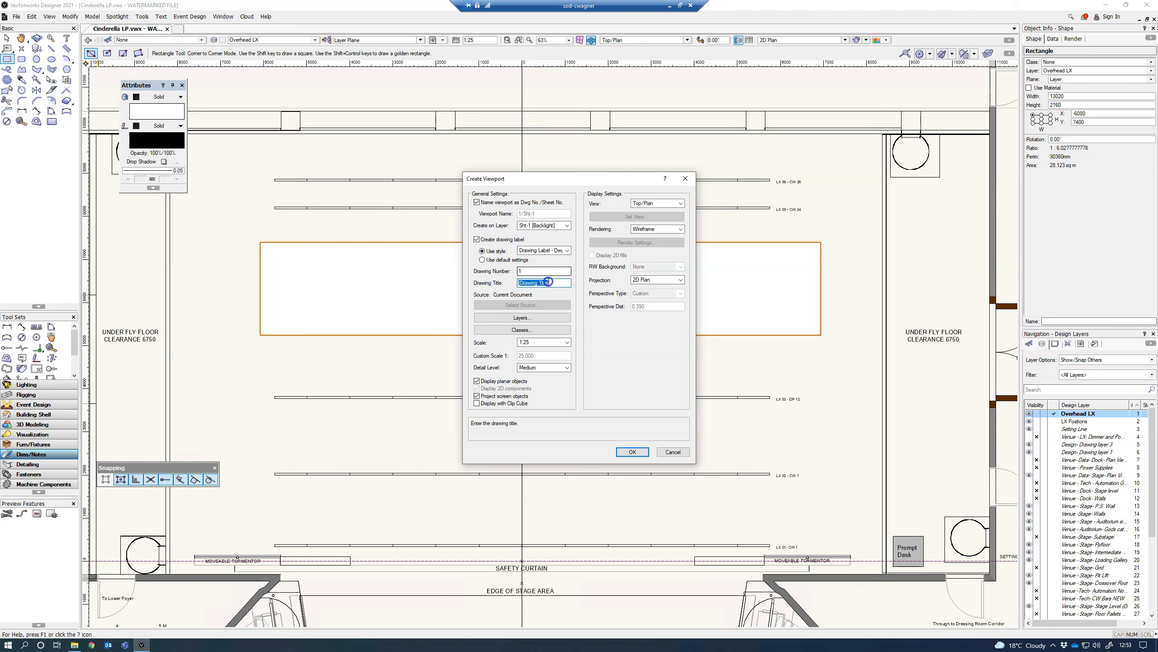
text(MS Backlight)
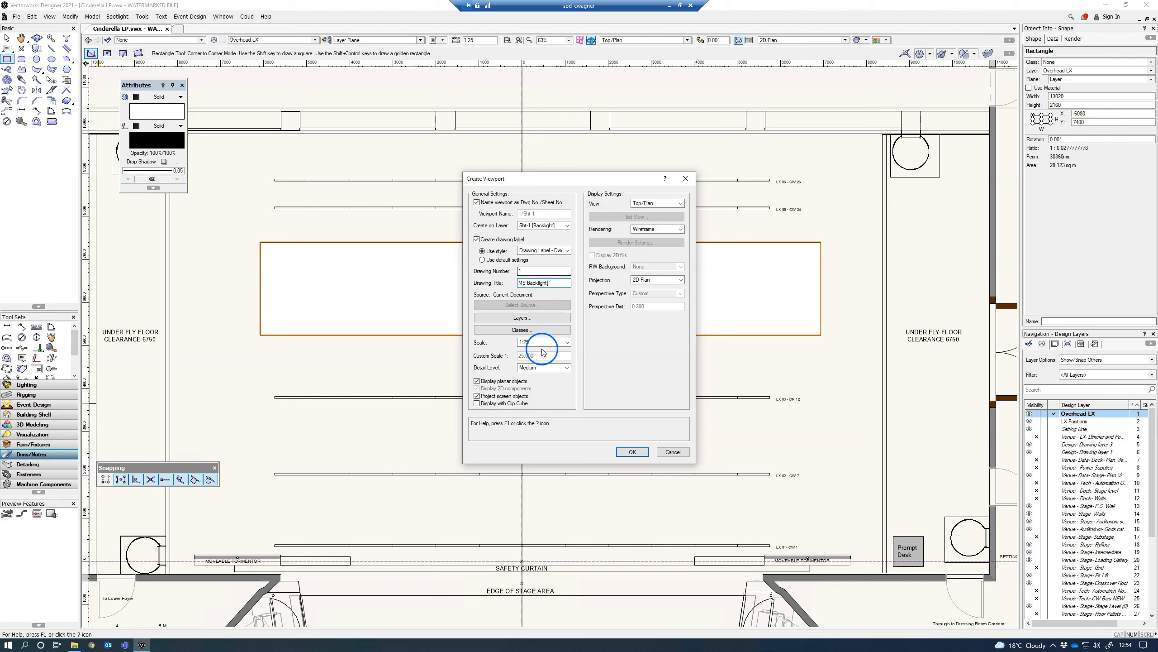
click(567, 342)
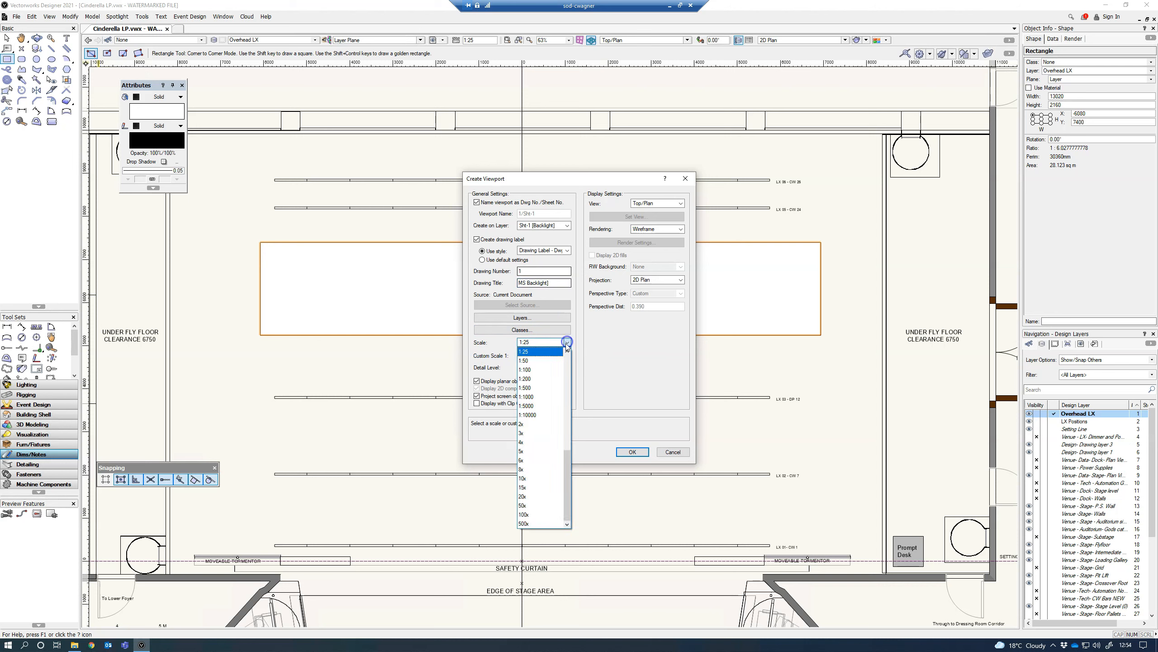
click(553, 365)
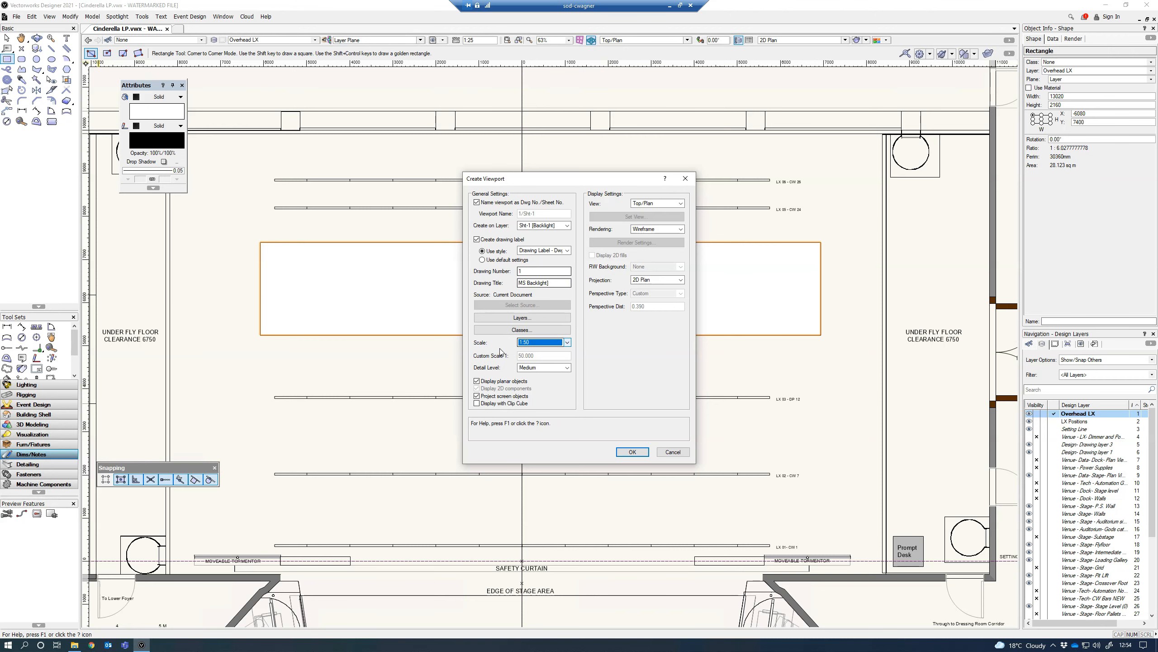
click(627, 452)
Step: Set the sheet layer's page size to ISO A3
scroll(632, 413, down, 3)
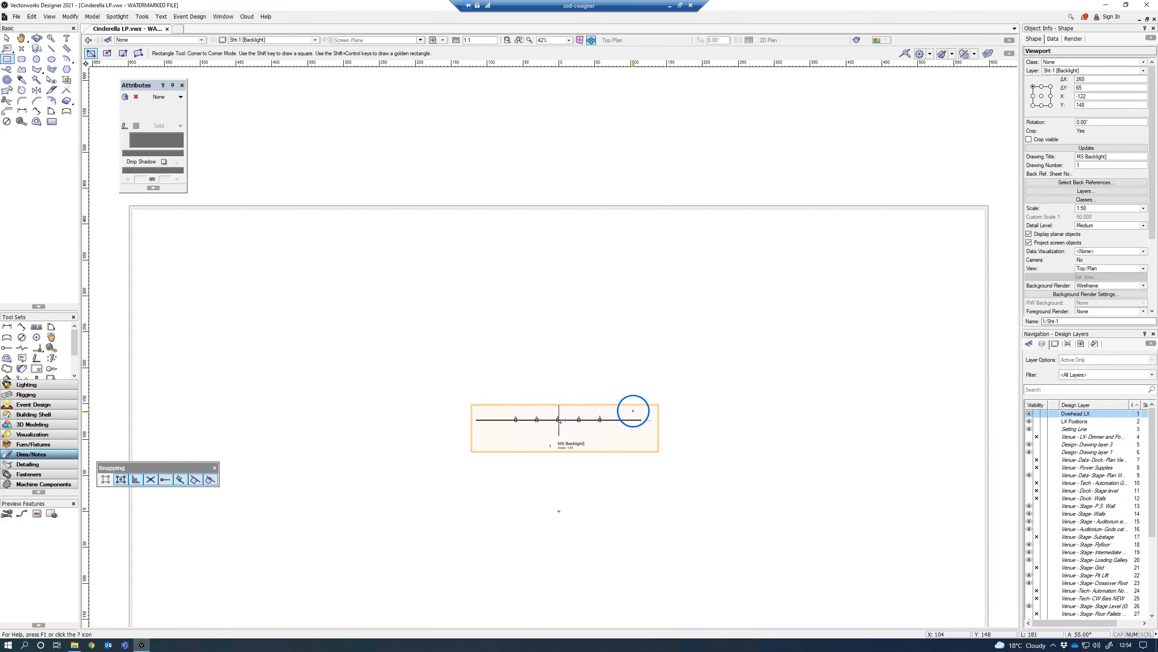
middle_drag(675, 408, 657, 260)
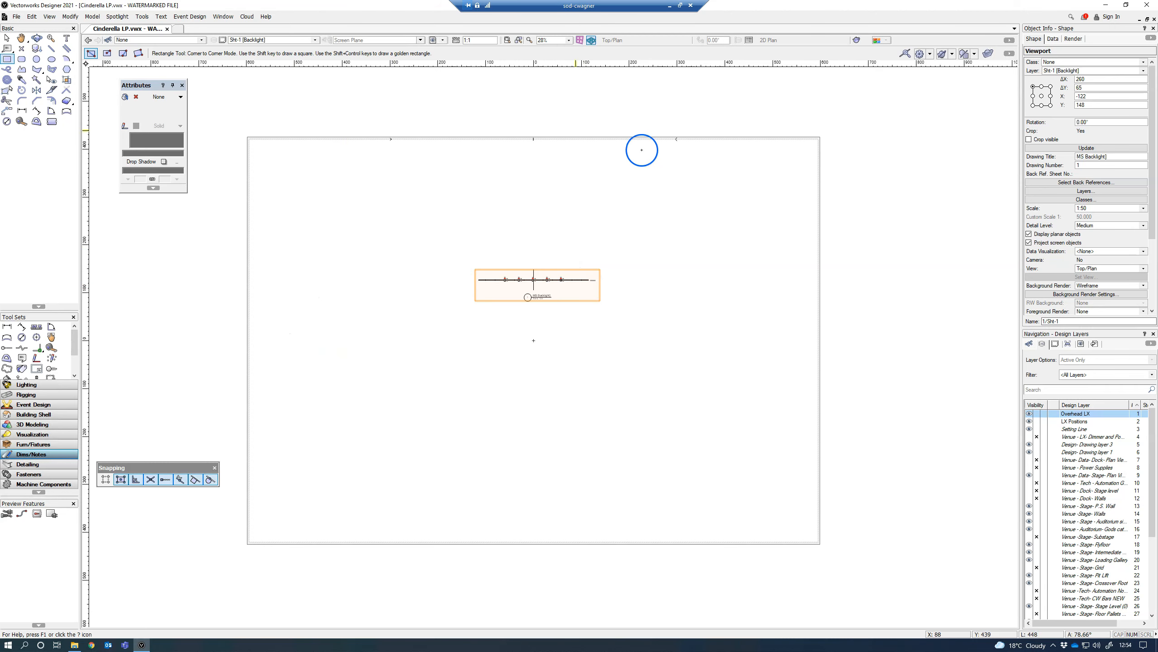
click(17, 17)
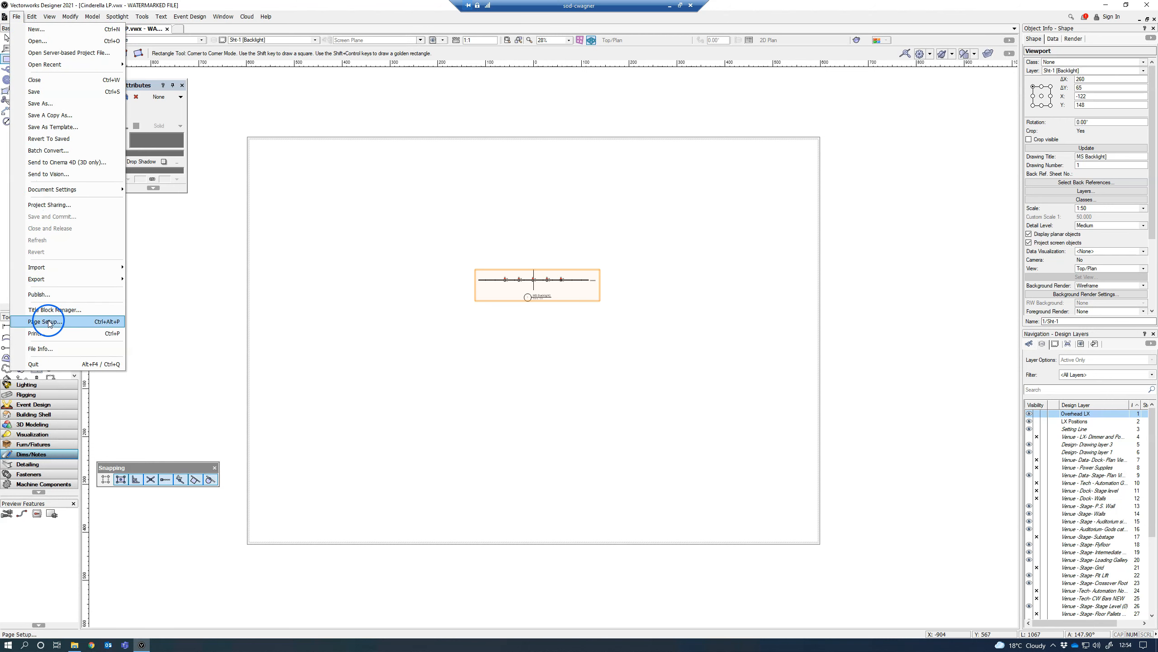
click(50, 322)
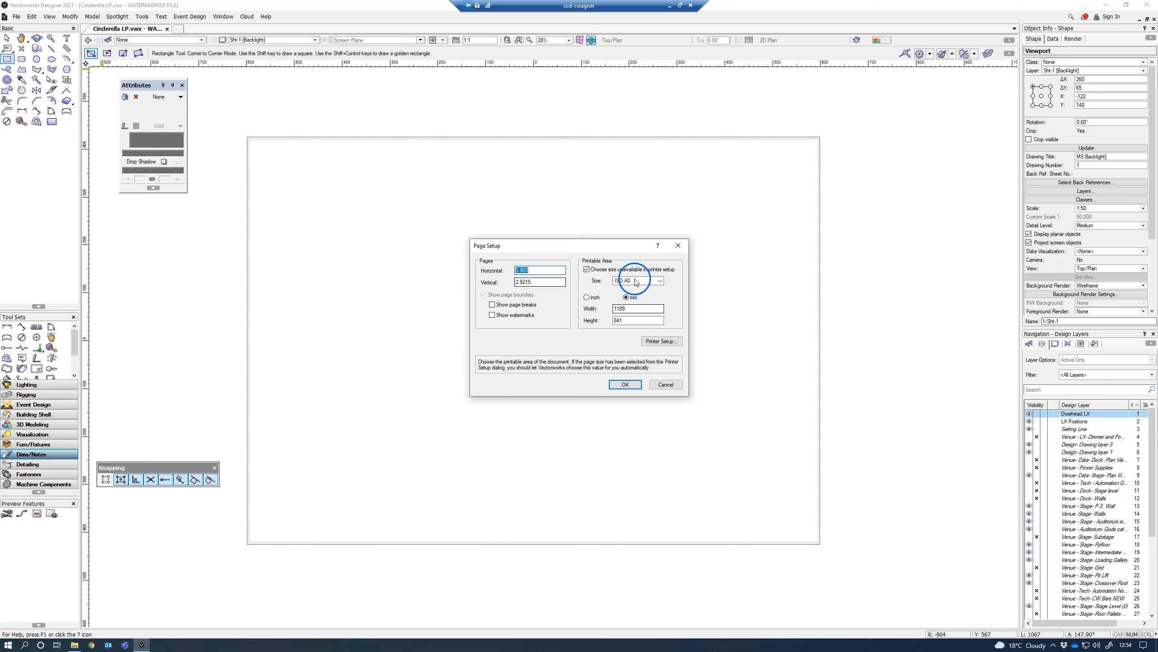
click(660, 281)
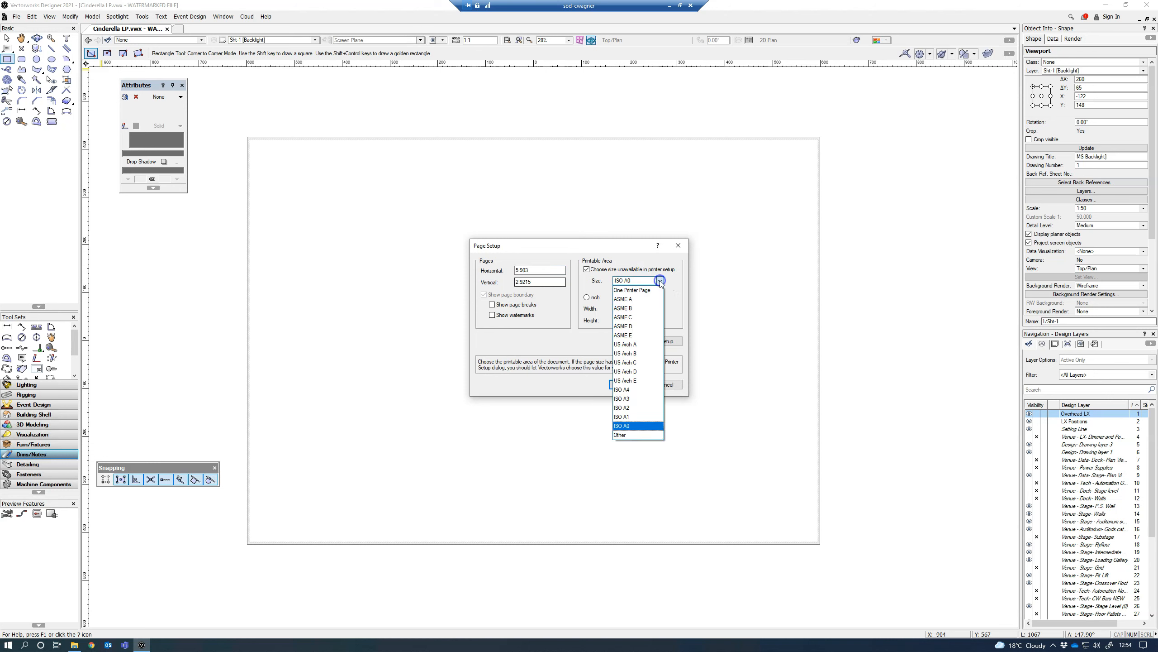
click(631, 399)
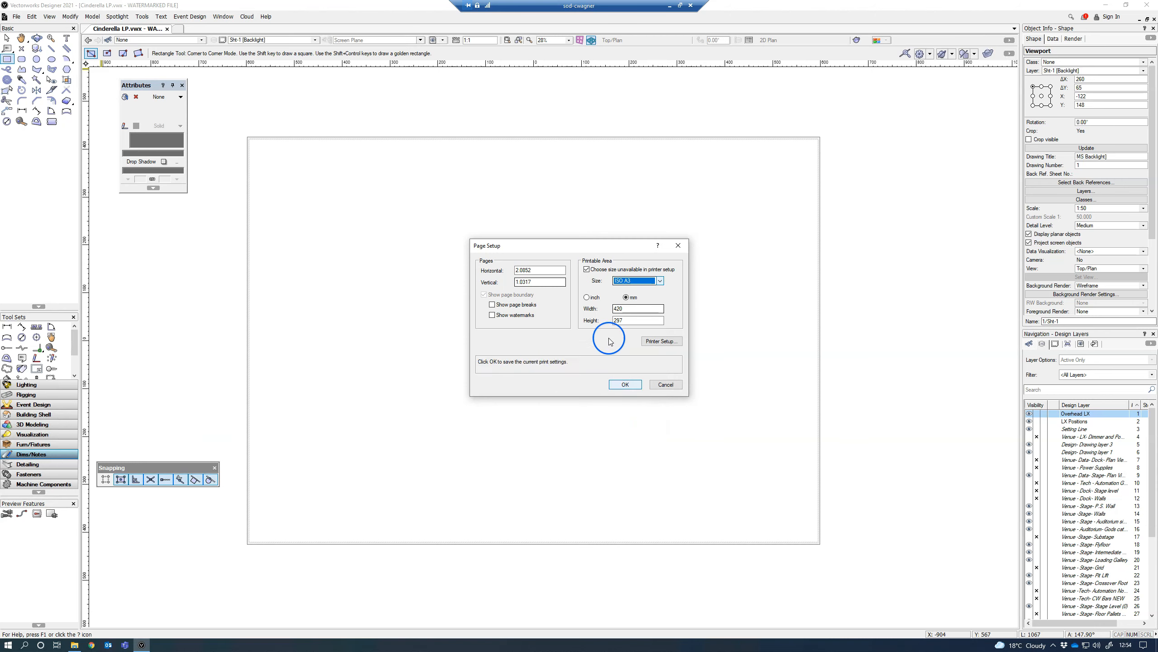
click(625, 385)
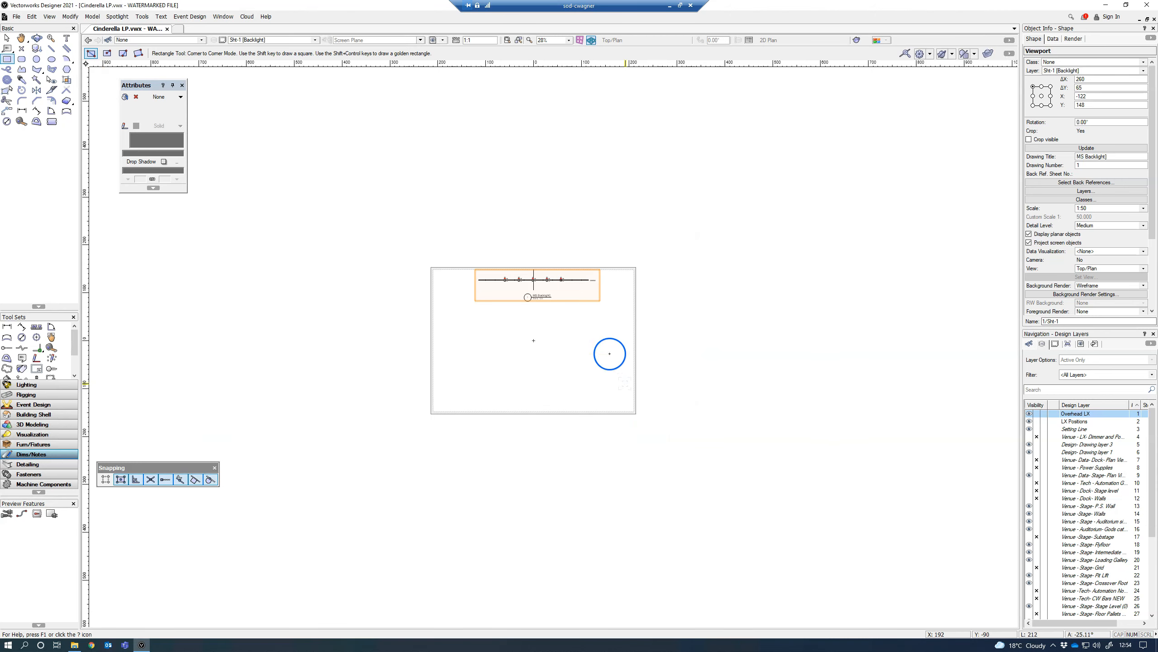
Step: Make the viewport's crop outline visible and move the viewport down and to the left within the sheet
scroll(528, 296, up, 3)
scroll(526, 292, up, 3)
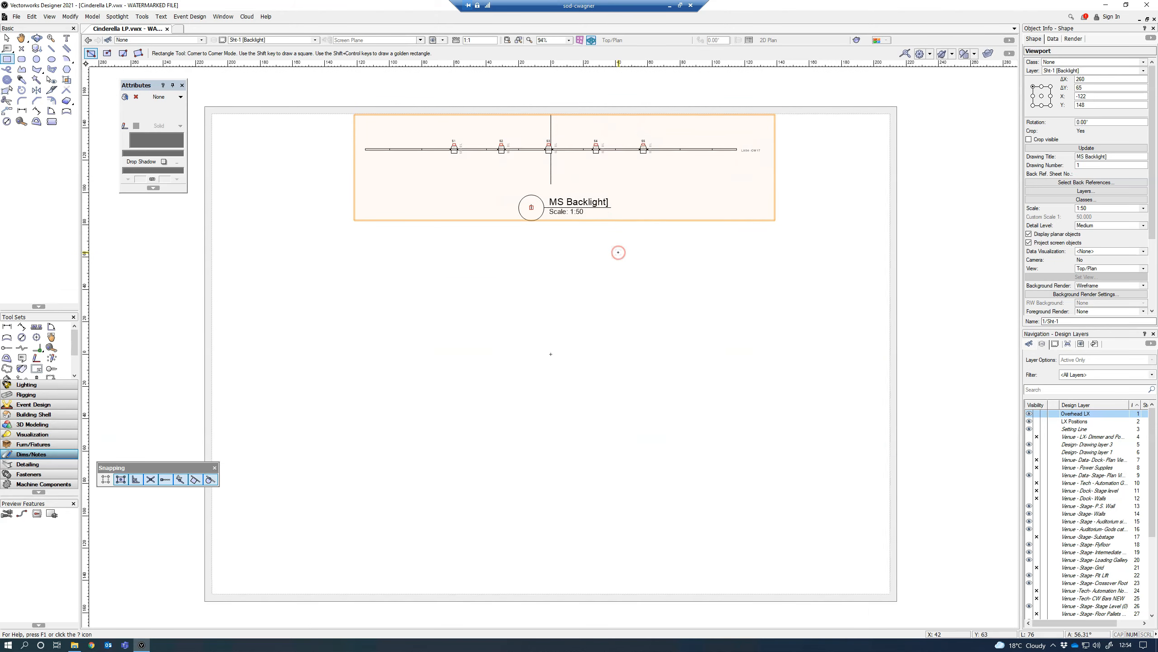
scroll(618, 253, down, 3)
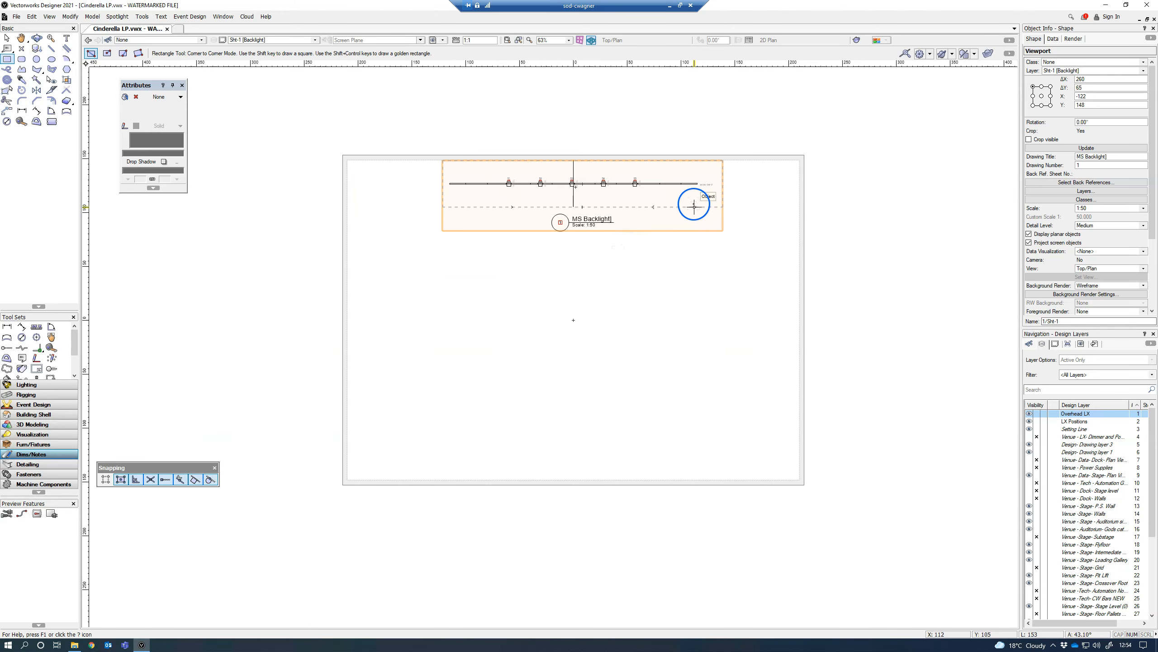
click(7, 38)
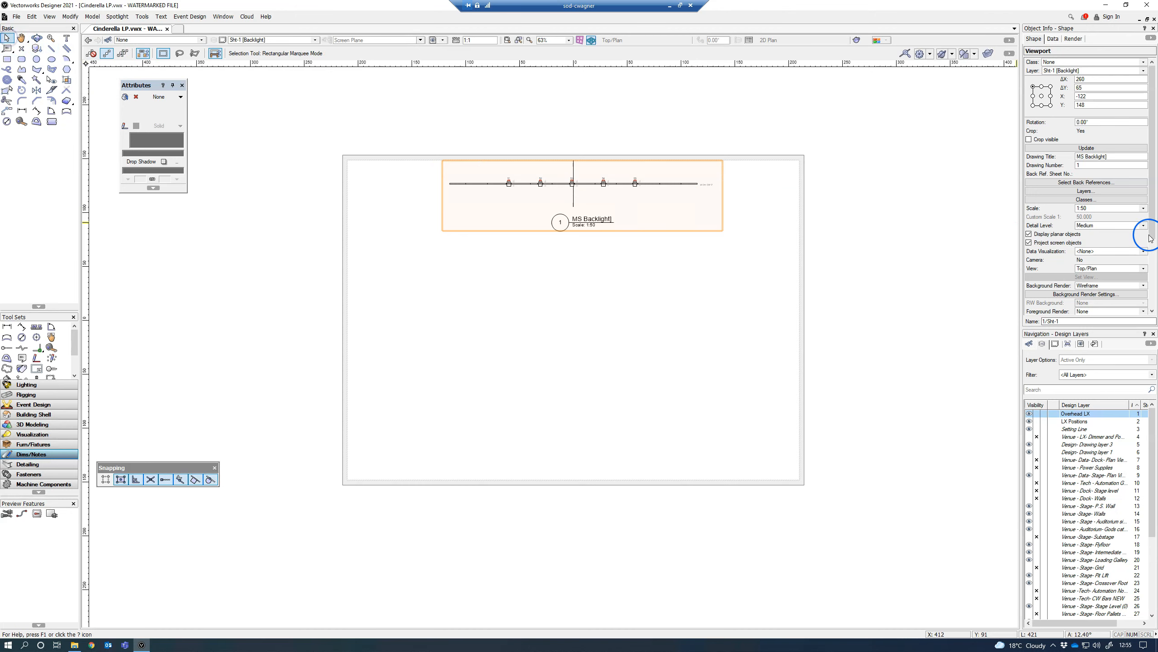
click(1029, 141)
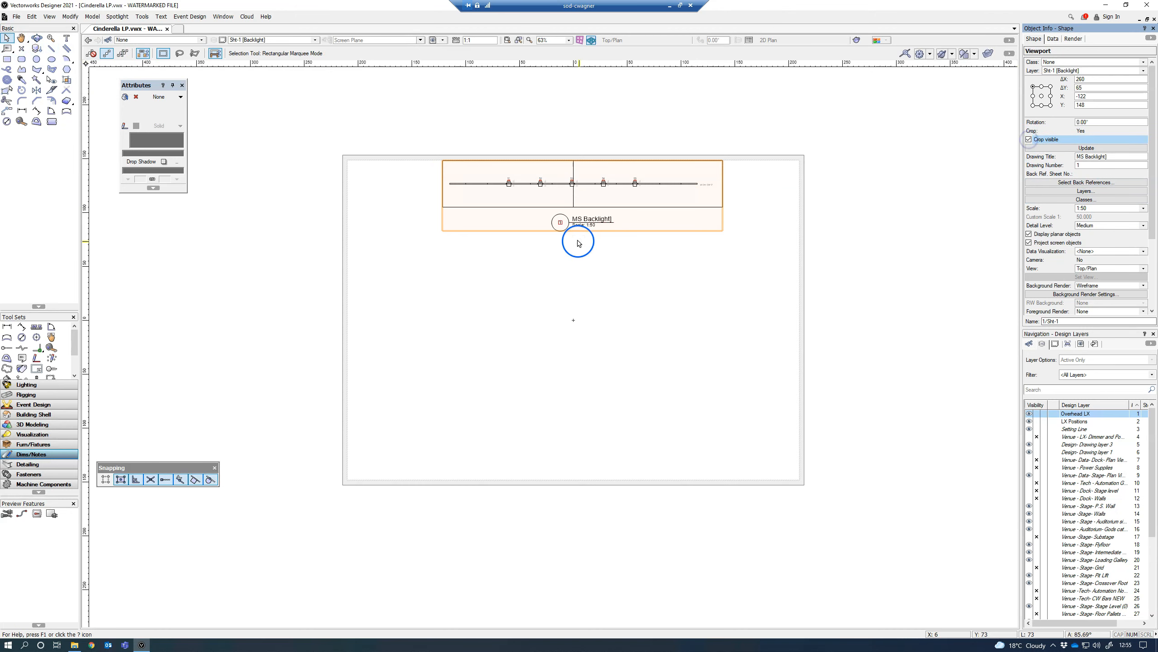
drag(588, 189, 522, 226)
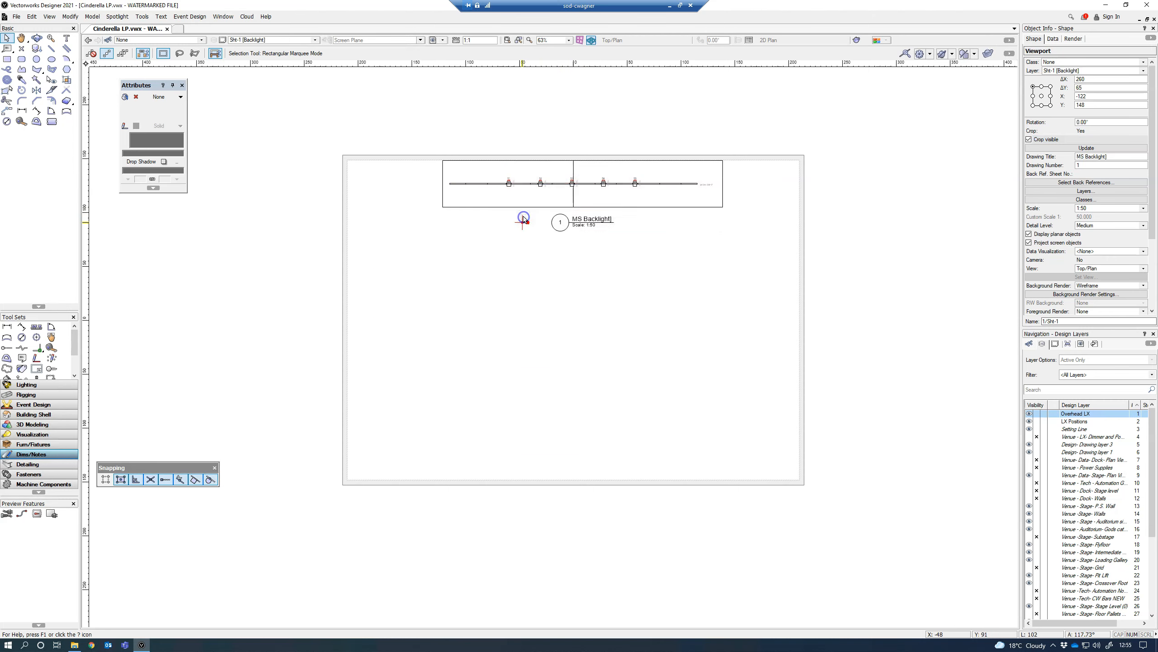
click(504, 339)
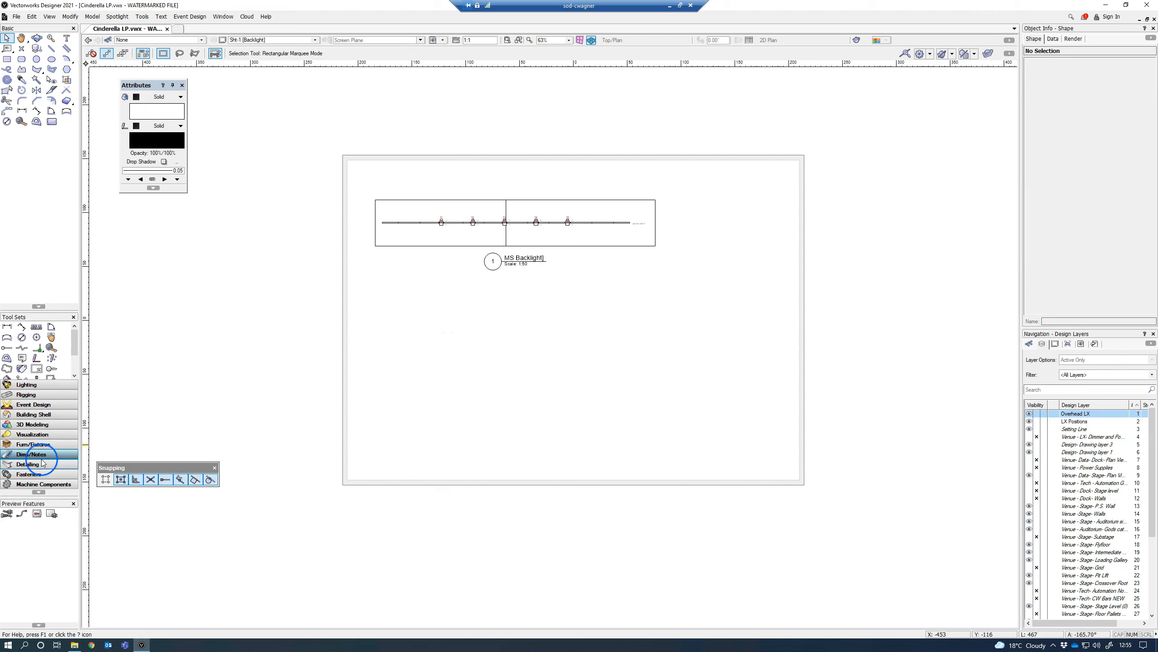
Step: Start a title block border on the sheet and open the style choices in its preferences
click(37, 369)
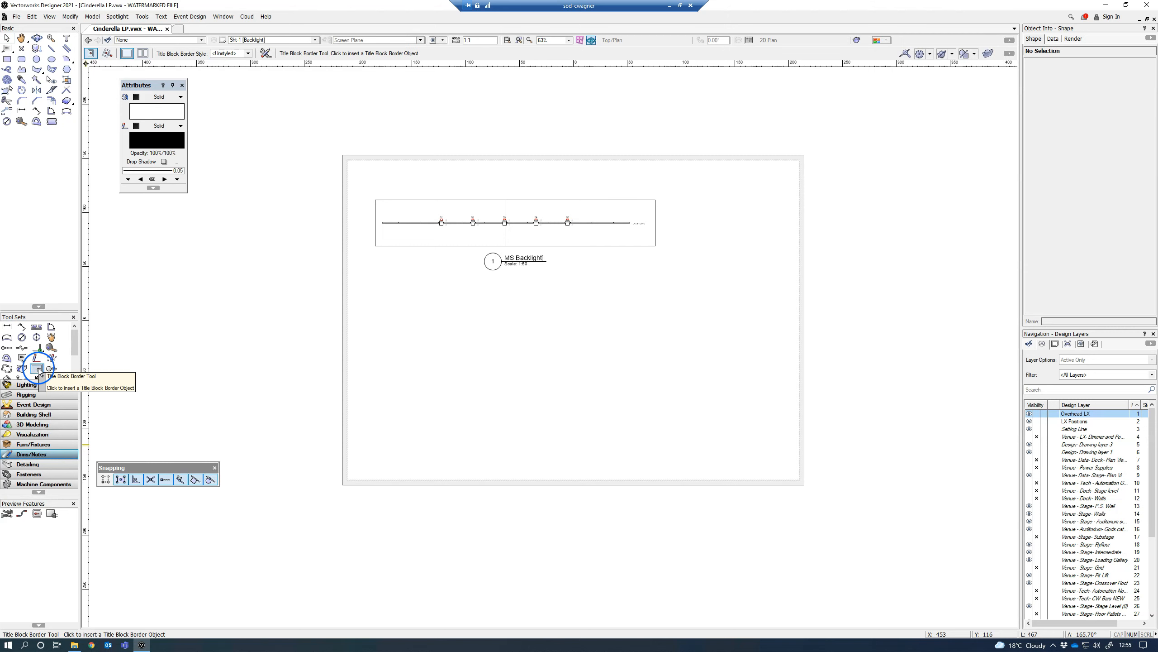
click(576, 322)
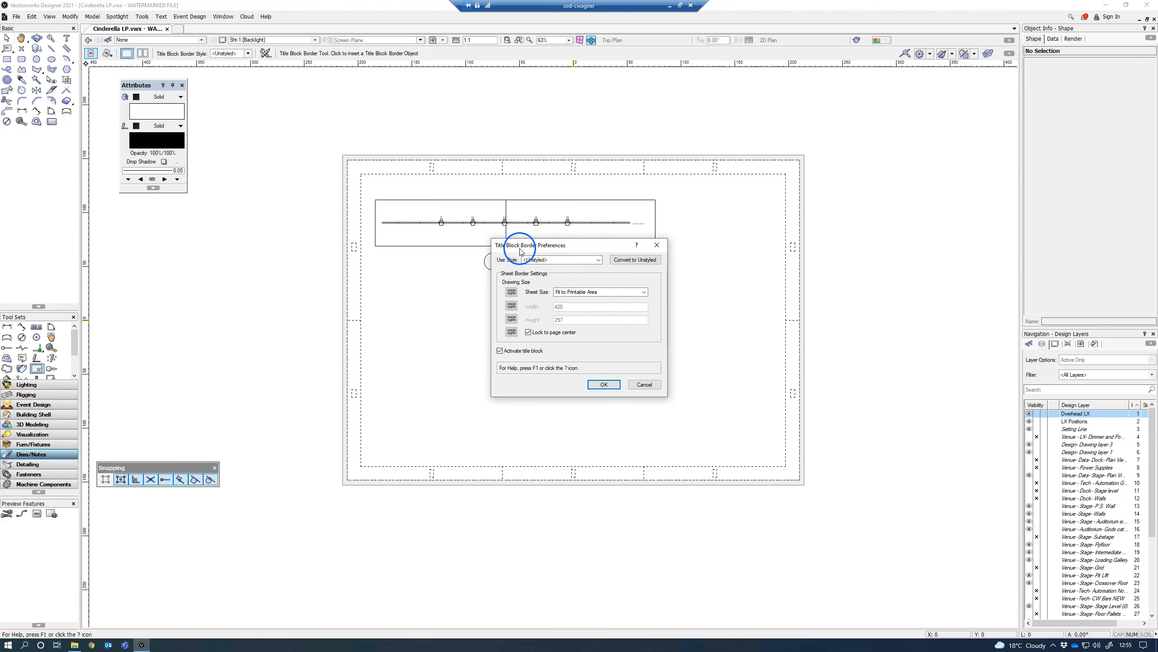
click(598, 260)
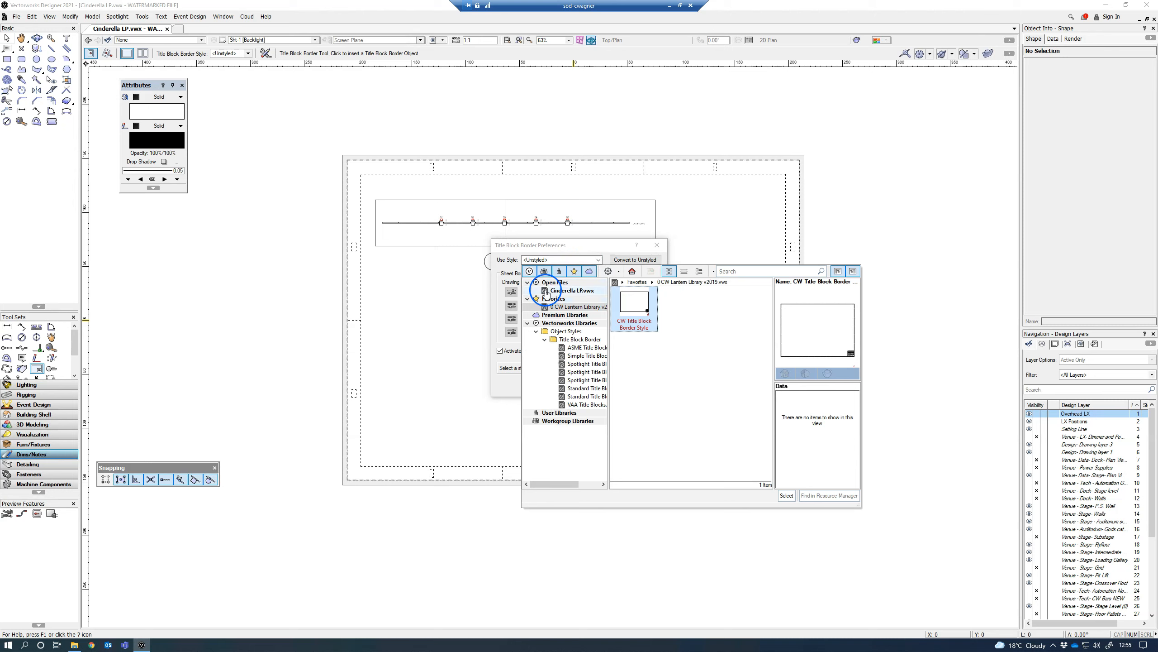
Step: Examine the title block border styles offered in the open file and in the CITT, USITT and Spotlight libraries
click(546, 291)
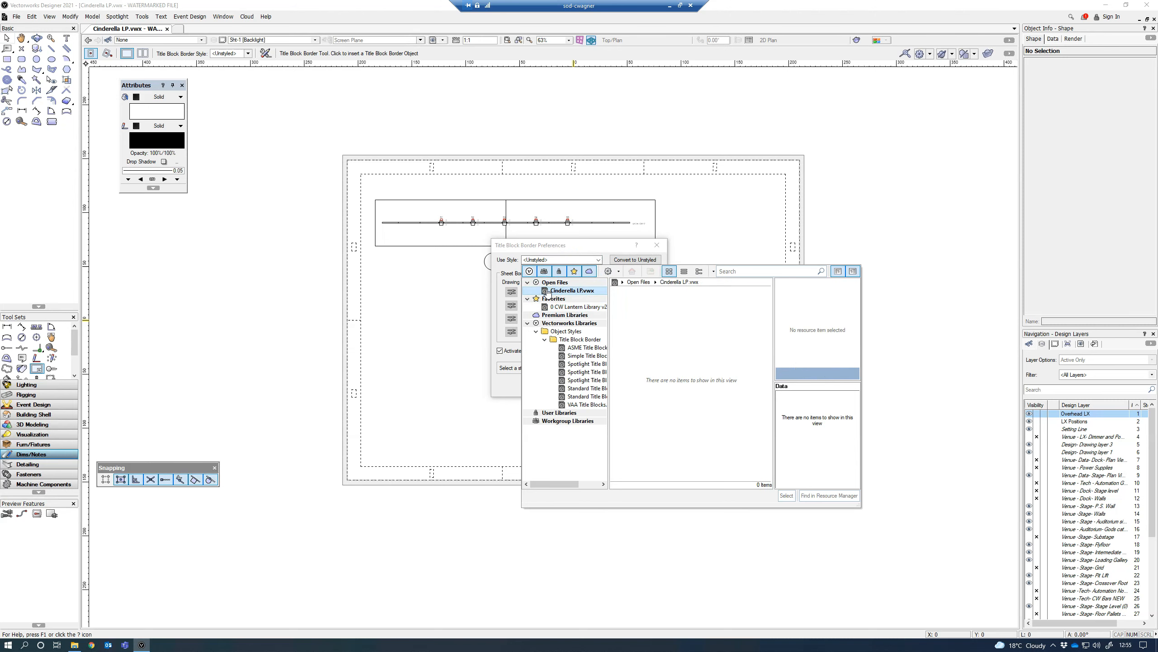
click(582, 364)
click(583, 365)
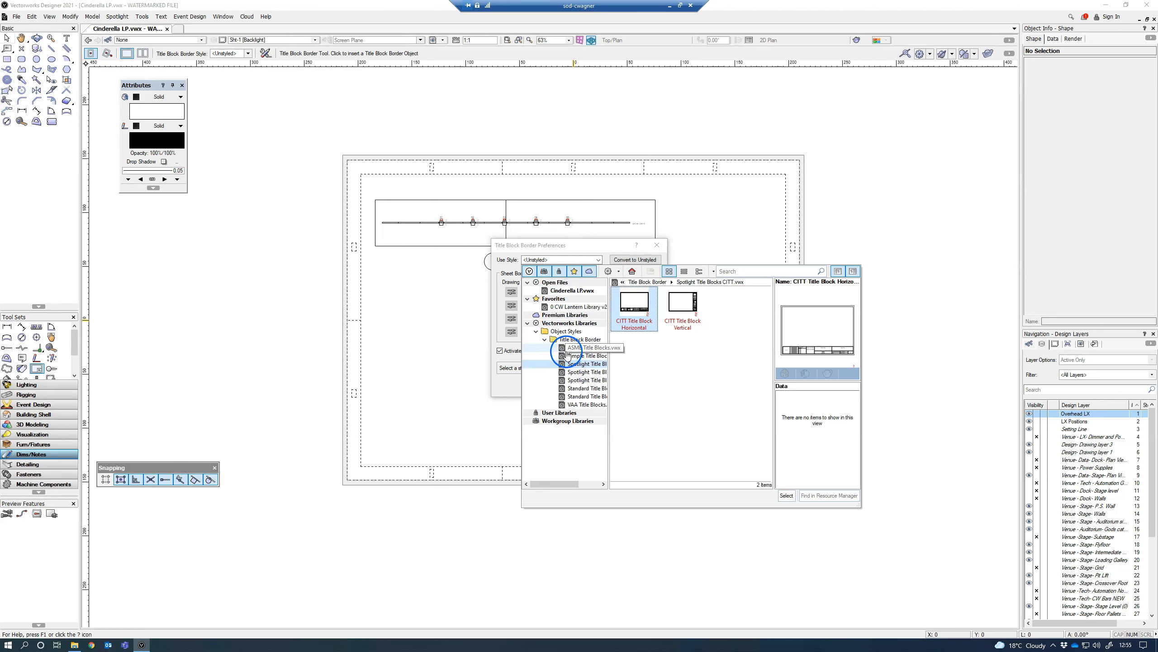
click(585, 372)
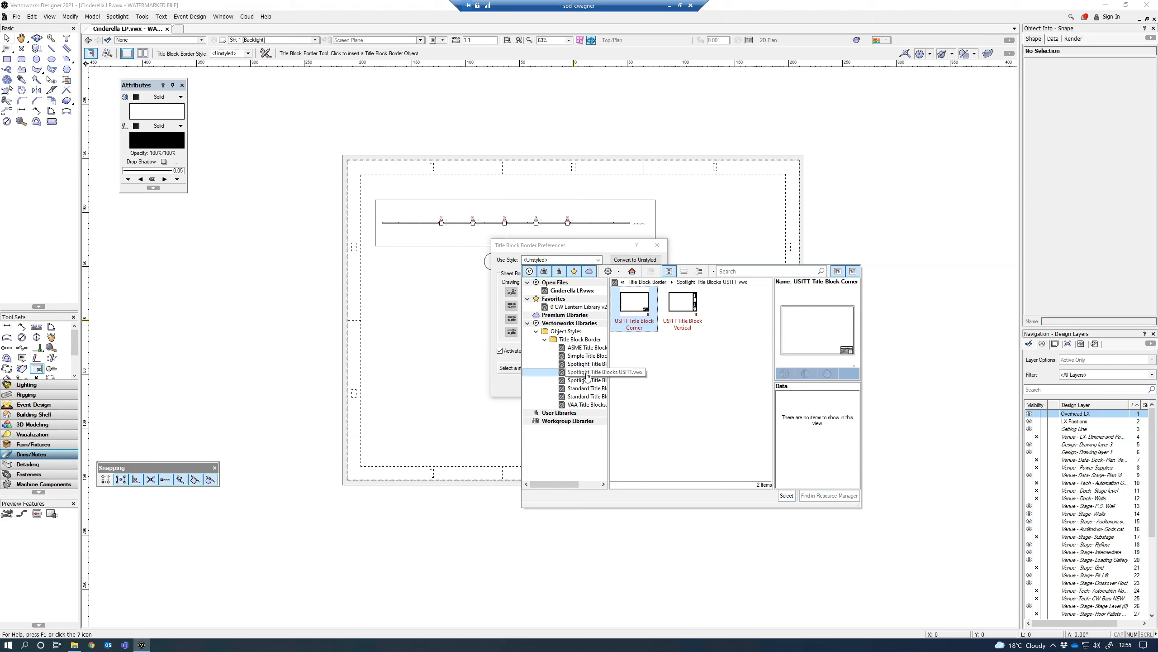
click(586, 381)
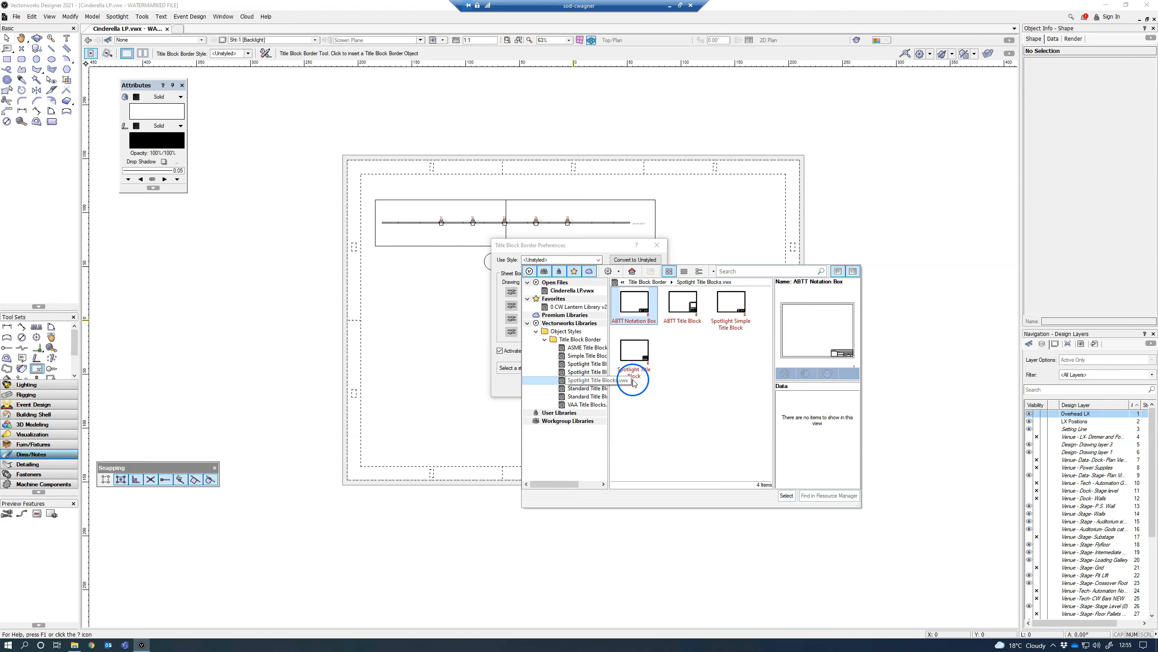
click(684, 306)
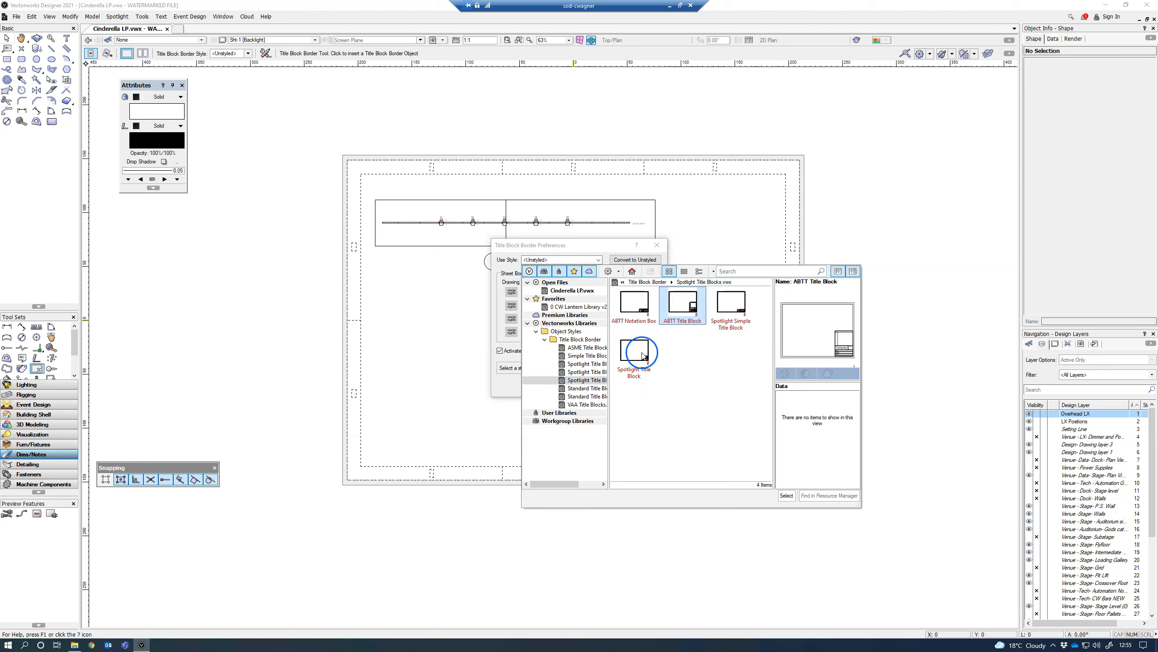
click(588, 372)
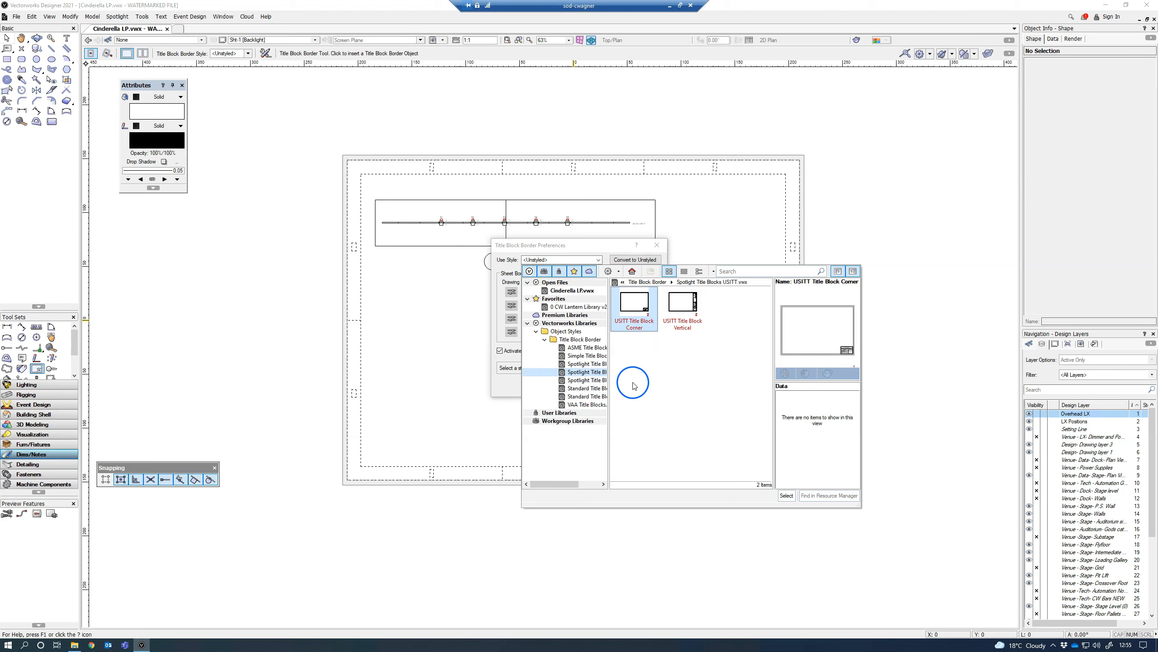
click(595, 381)
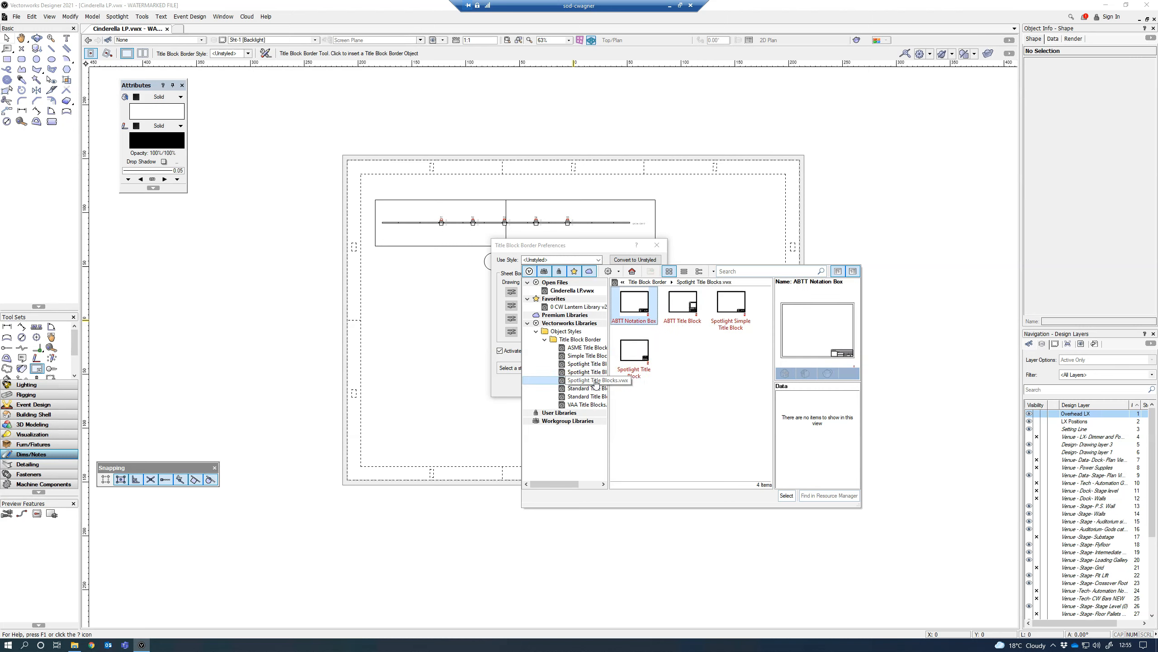
Step: Assign the Spotlight Title Block style to the border and insert it on the sheet
click(651, 352)
click(587, 381)
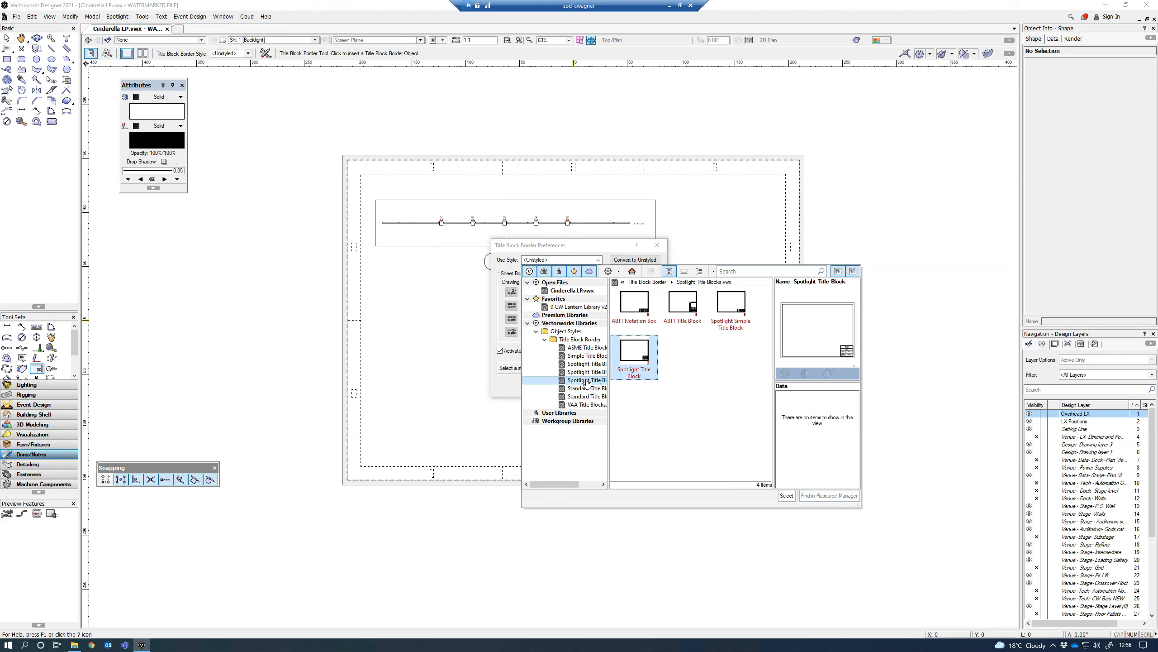
click(786, 495)
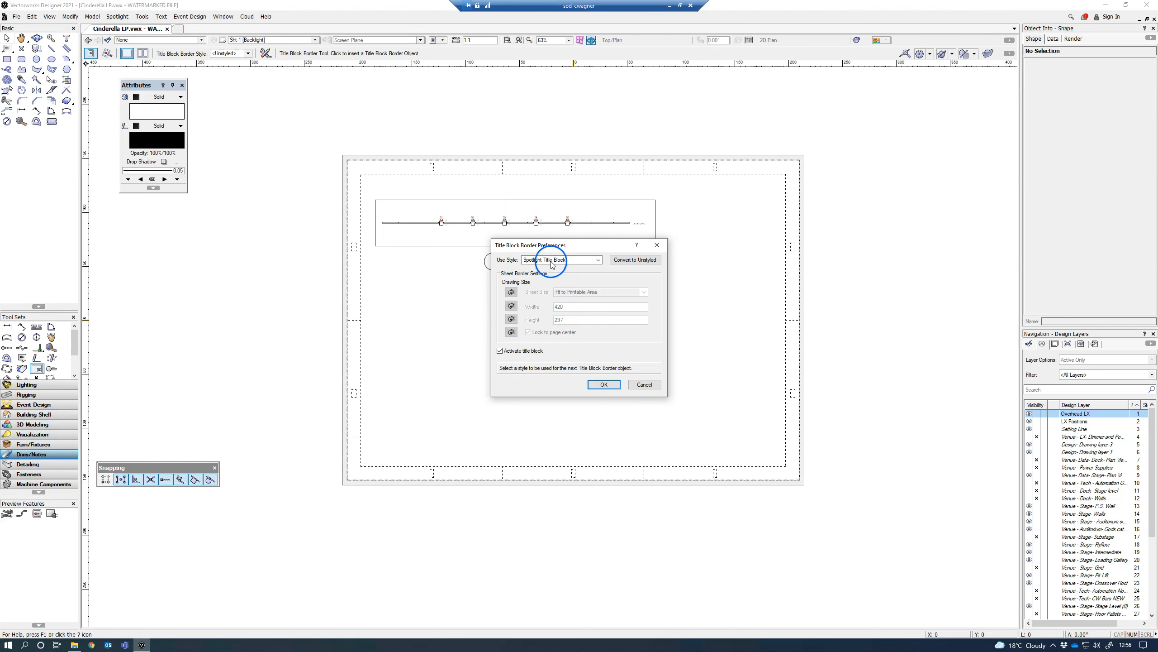
click(604, 384)
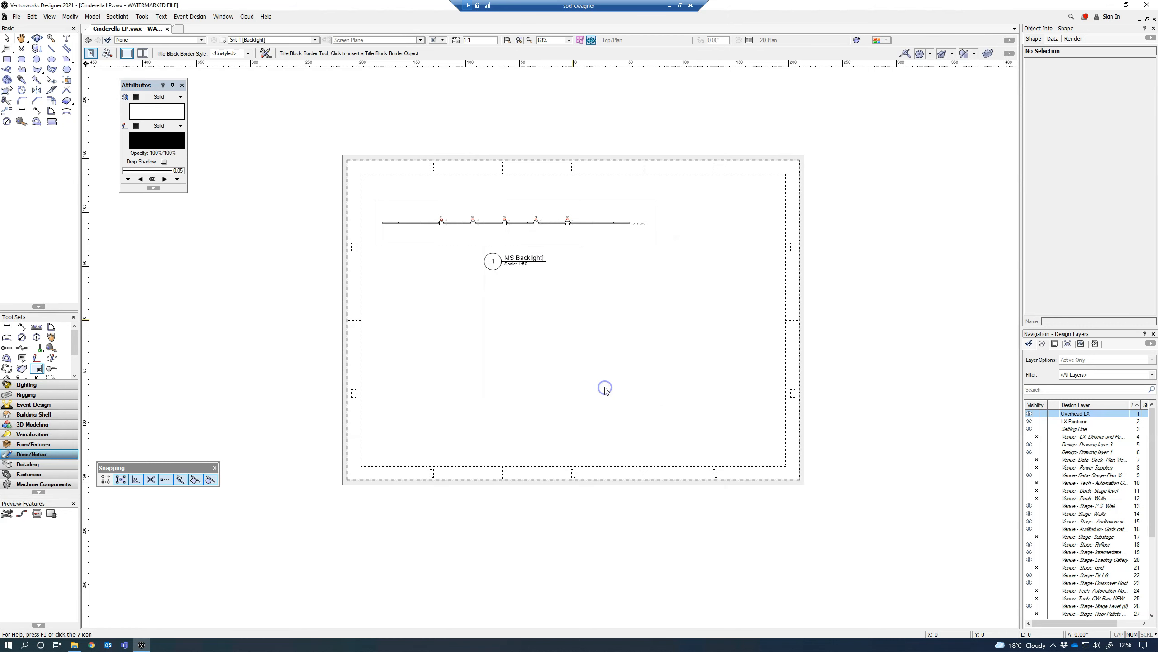
click(603, 387)
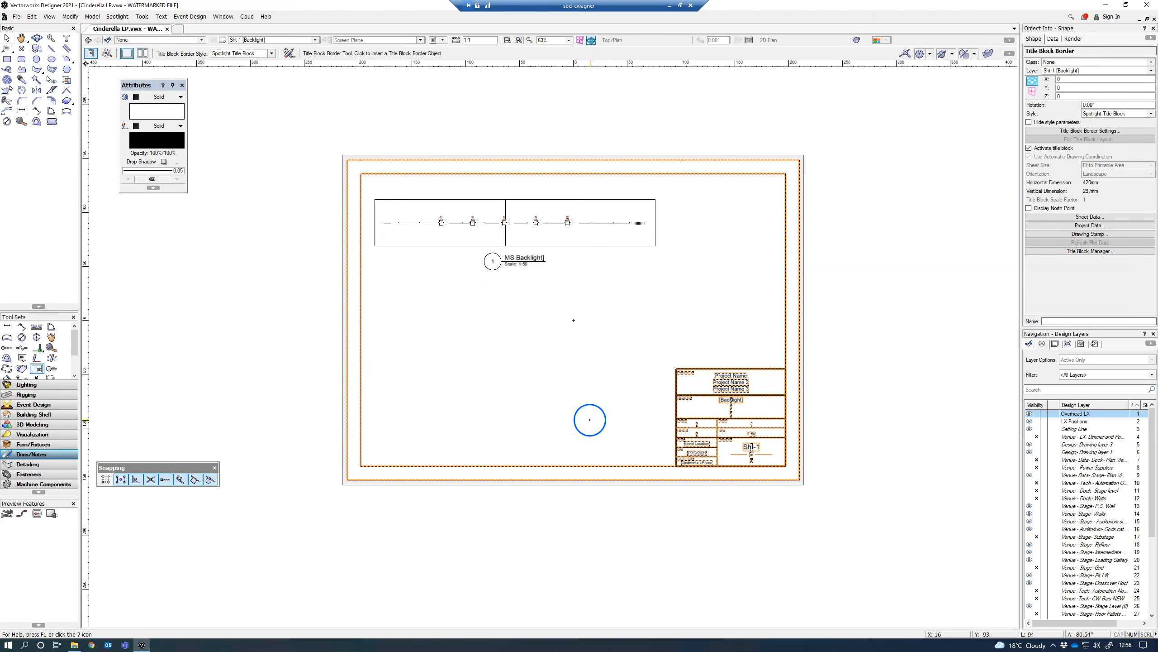
Step: In the title block's sheet data, set the plot date format to Auto - Short and refresh the plot date
scroll(731, 406, up, 3)
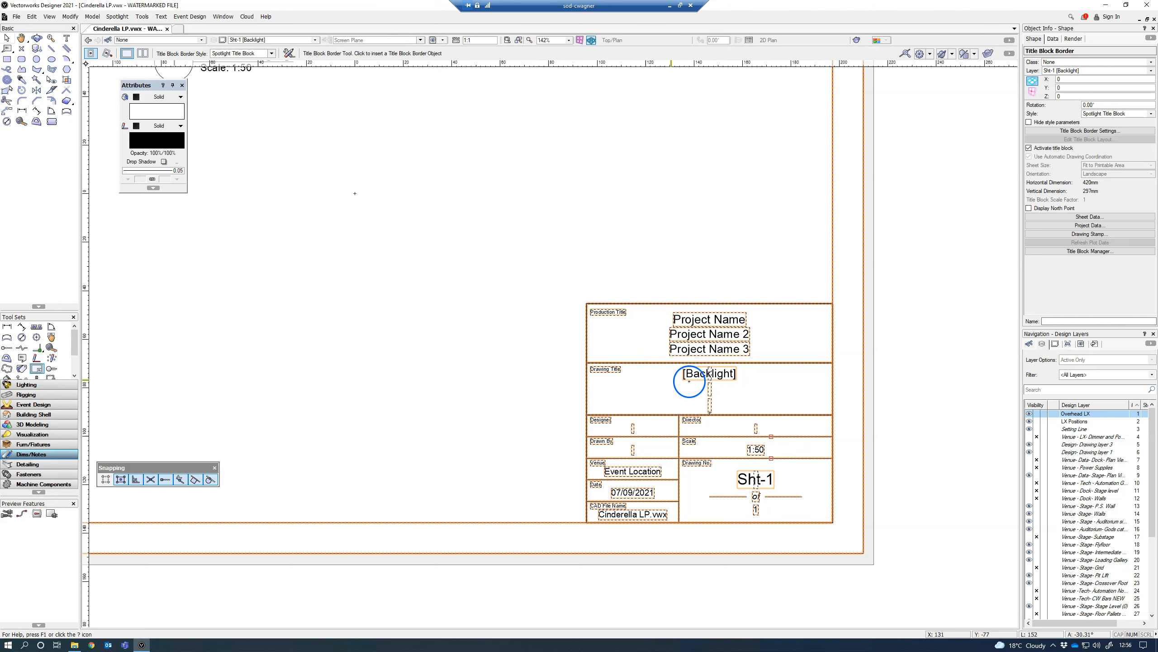
scroll(709, 382, down, 2)
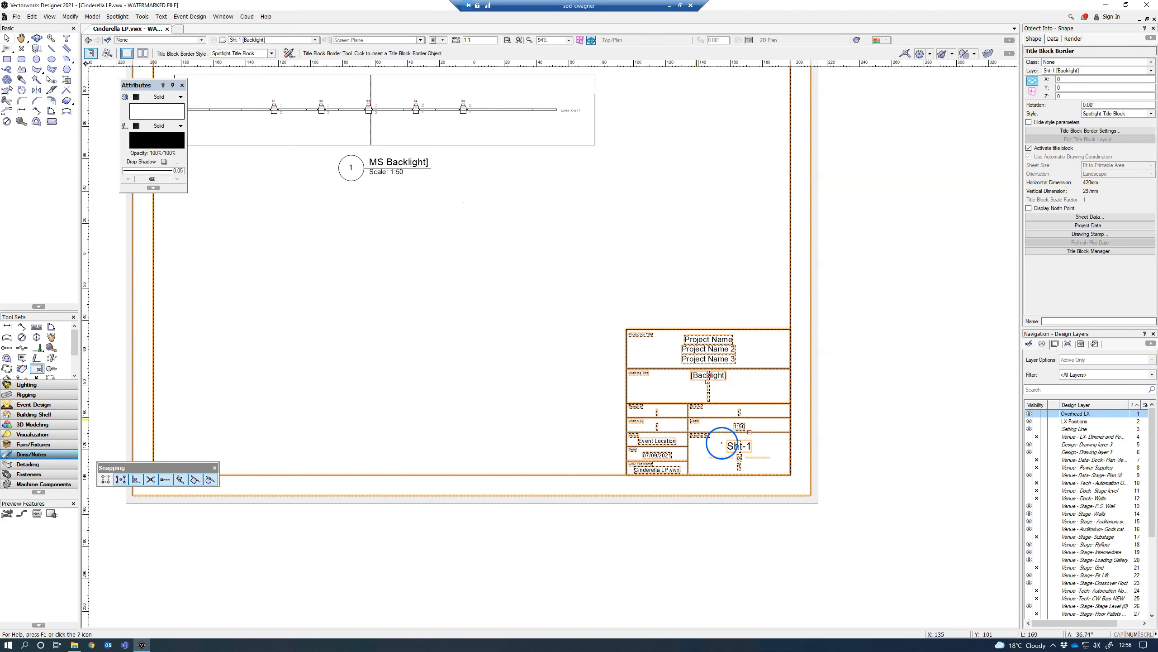
scroll(747, 456, down, 3)
scroll(722, 441, up, 6)
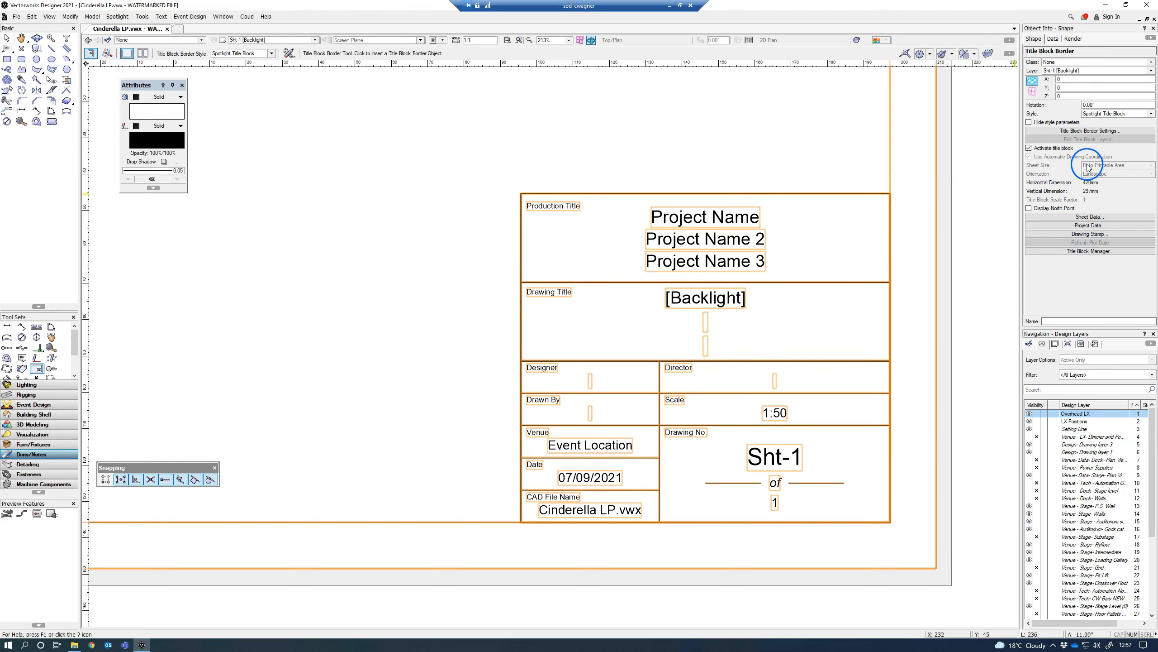
click(1084, 217)
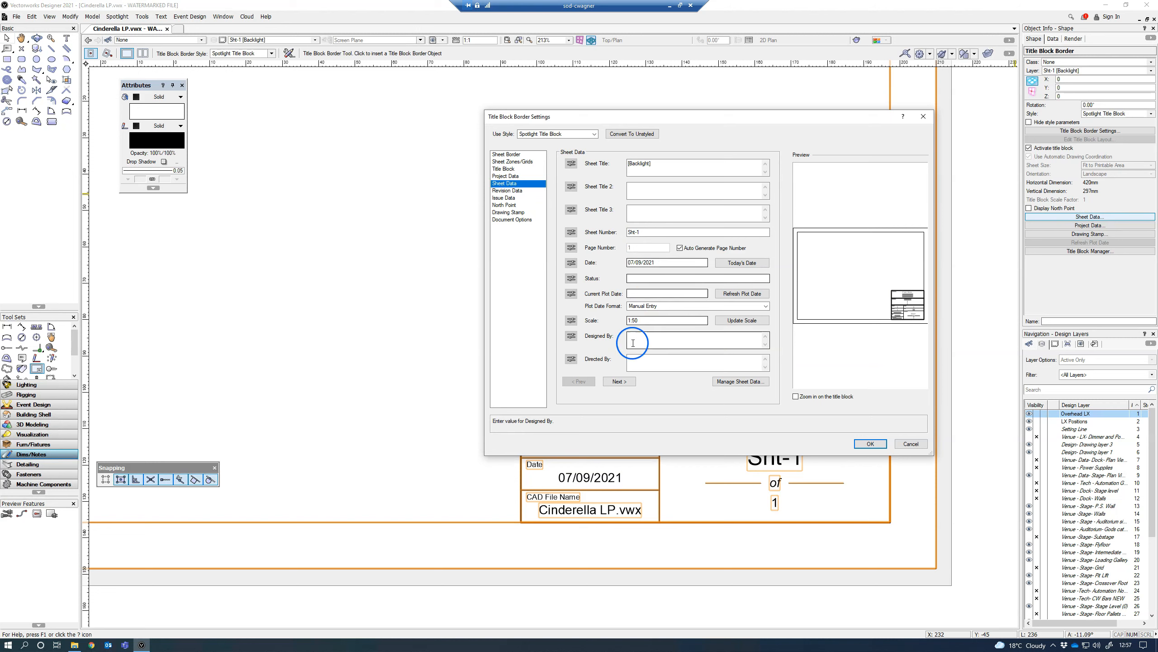
click(628, 384)
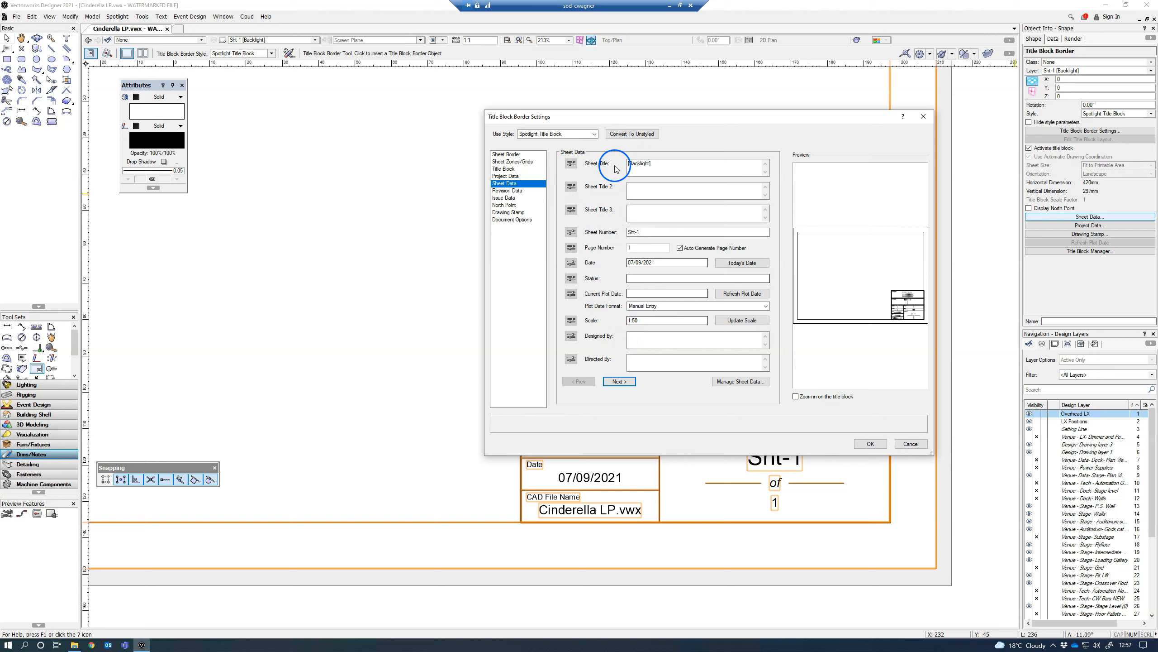
drag(639, 116, 609, 78)
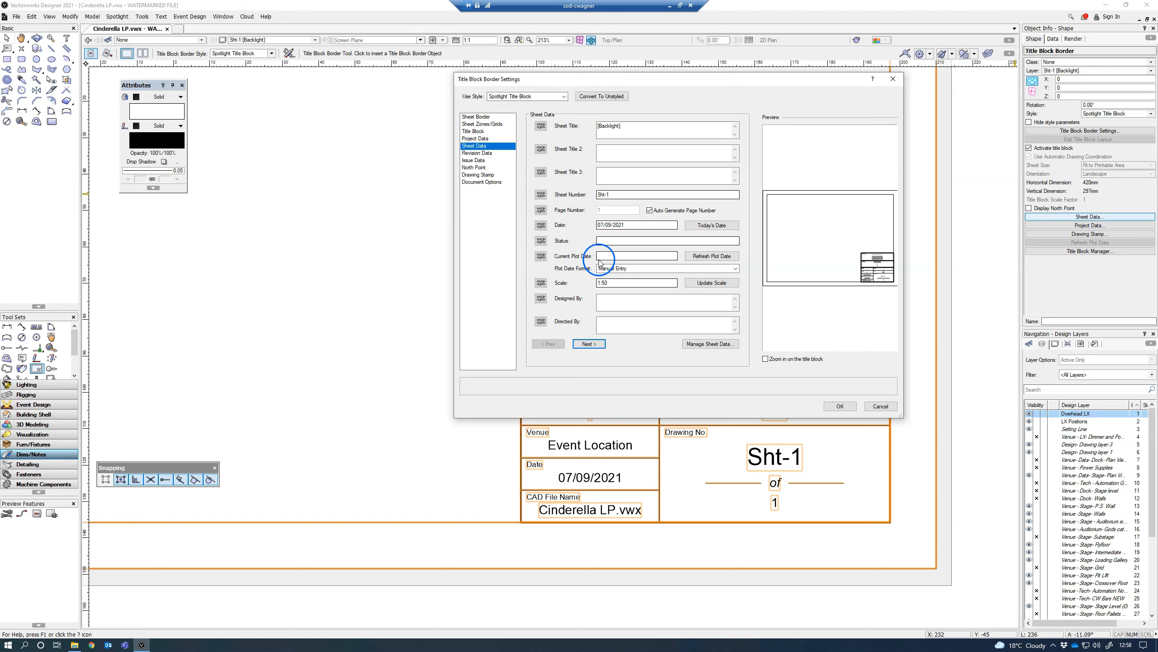
click(716, 268)
click(655, 287)
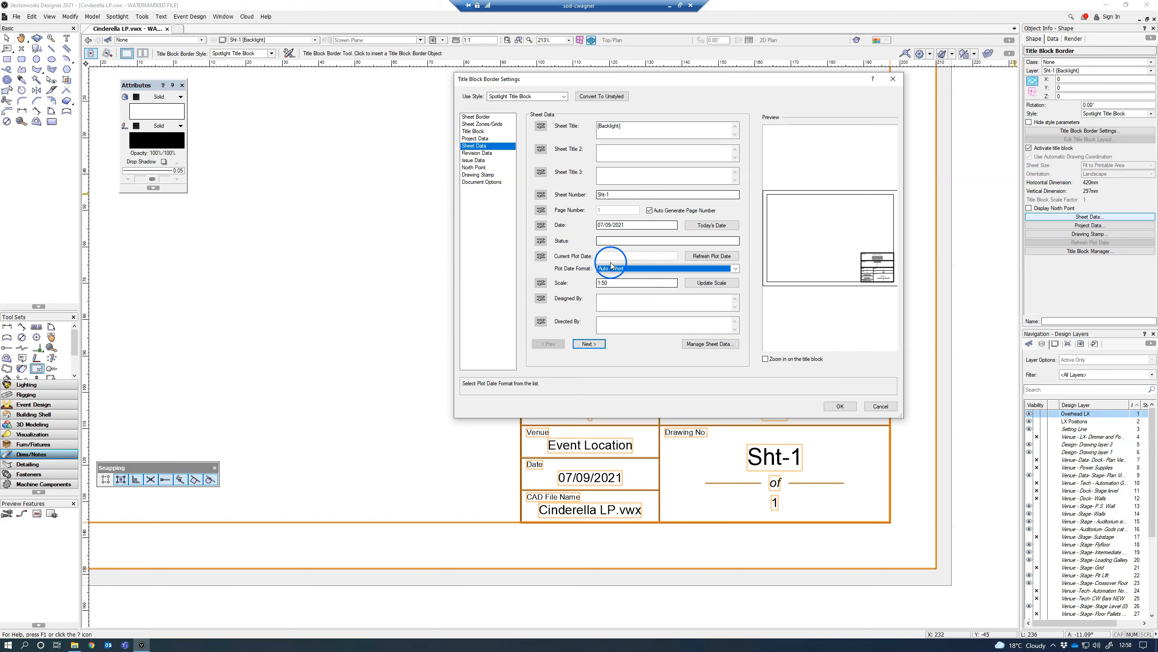
click(701, 257)
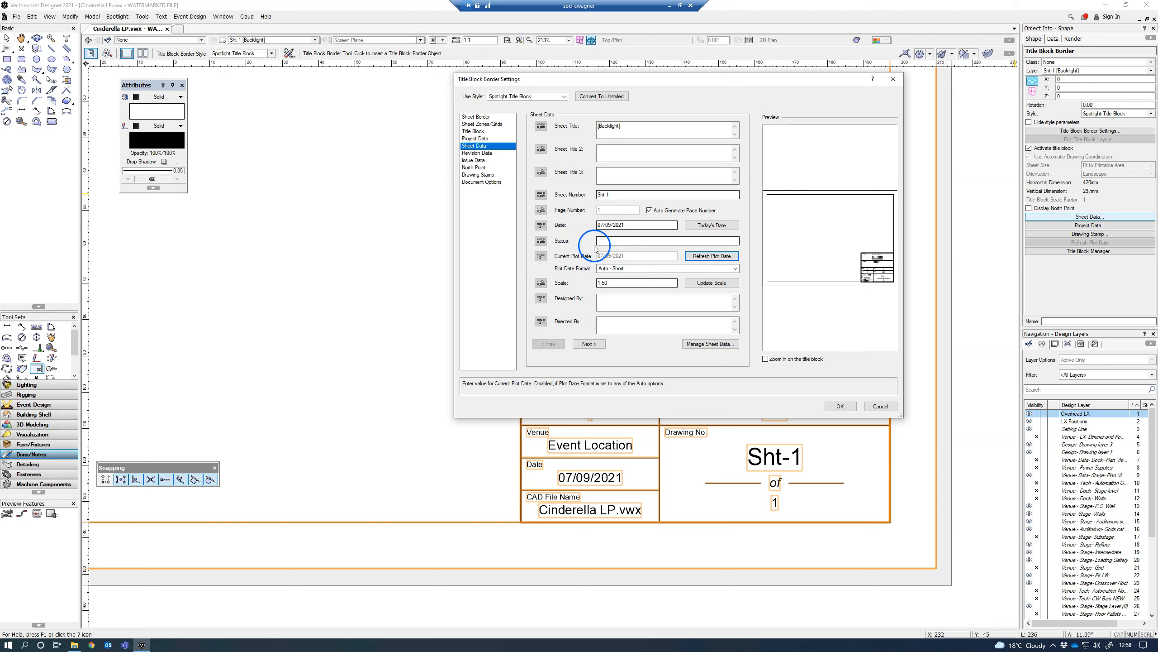
Step: Set the sheet date to 07/10/2021 and apply the title block settings
click(610, 224)
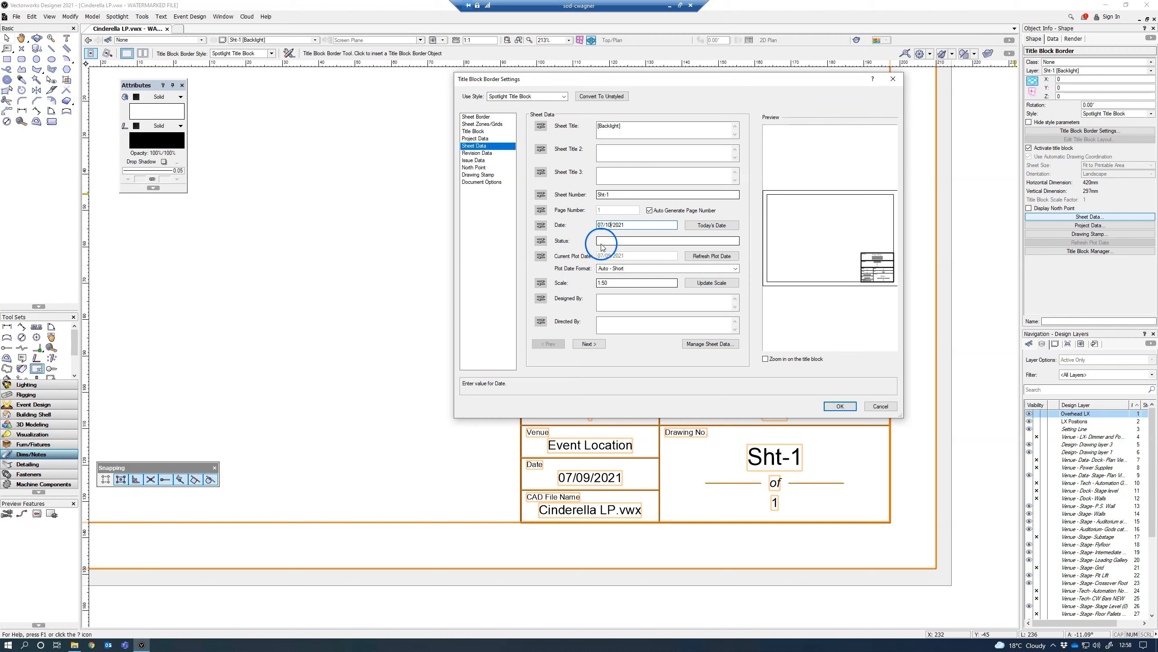
click(839, 405)
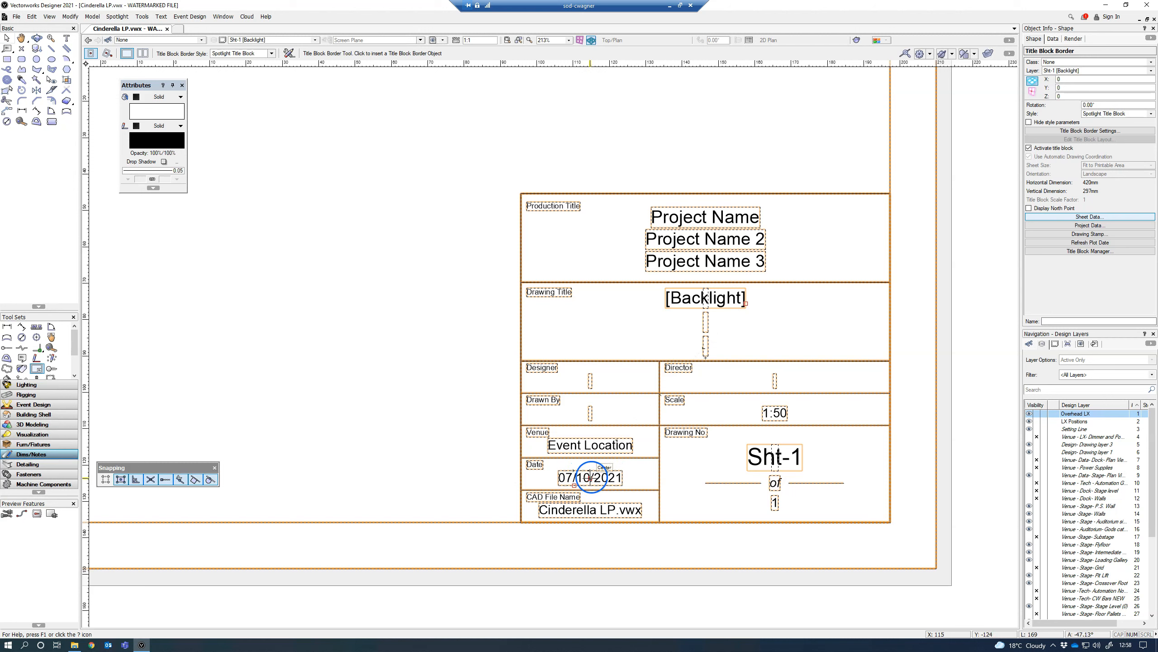
Step: Check the title block's project data, then set the date in its sheet data to today's date
click(1090, 218)
click(633, 194)
click(482, 139)
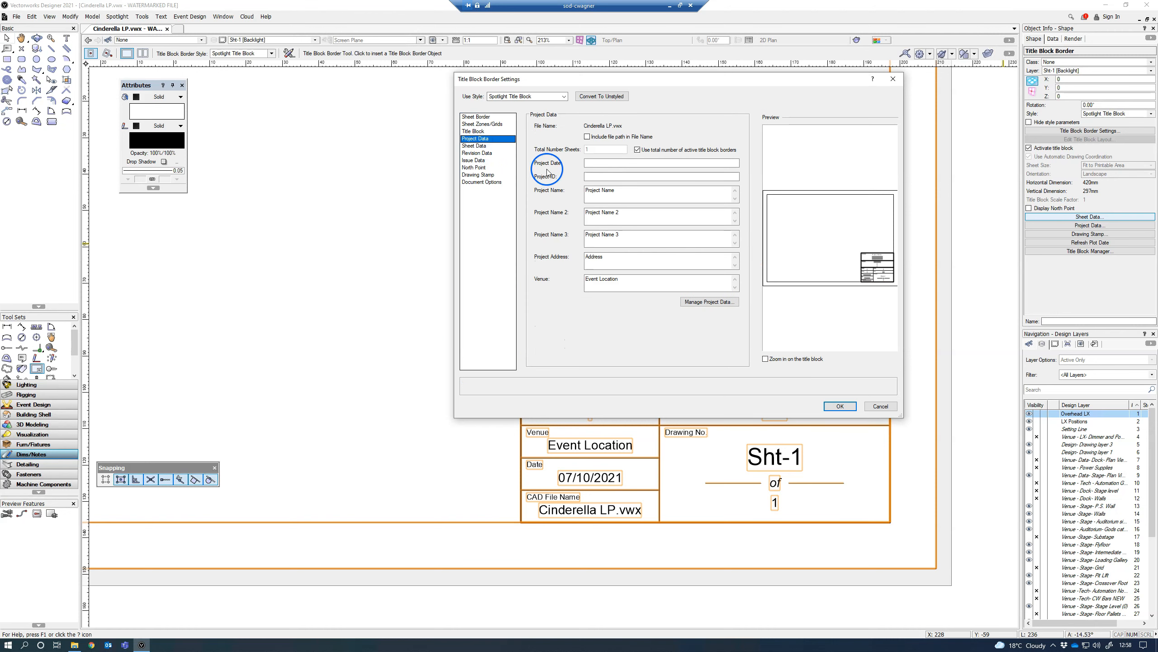
click(480, 146)
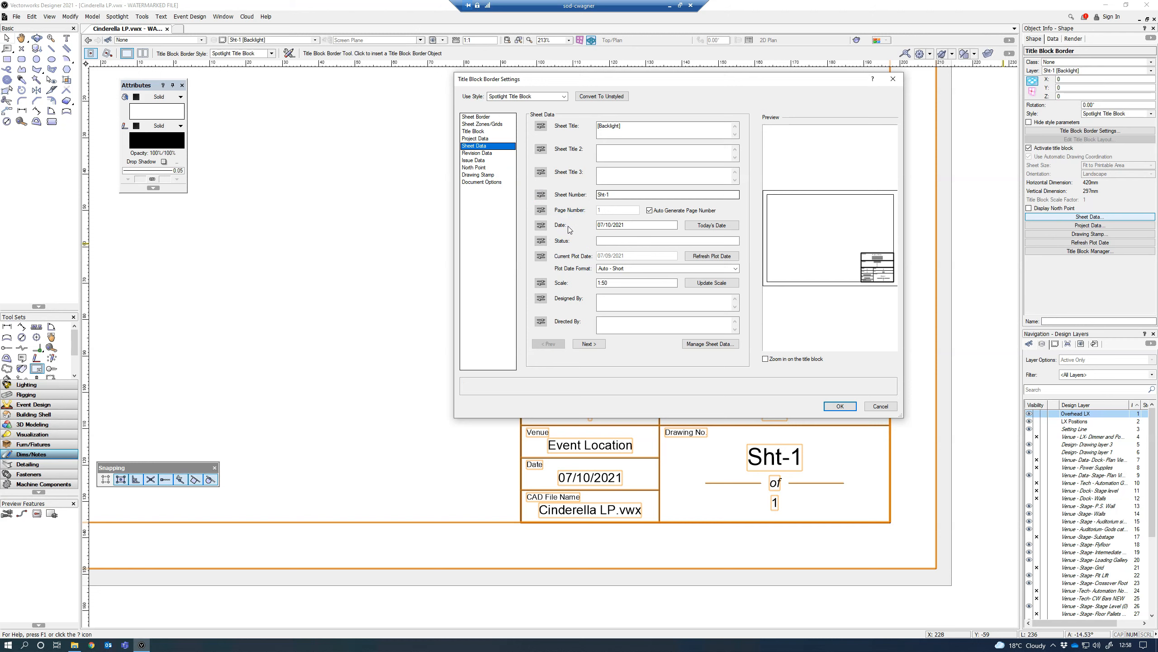
click(609, 231)
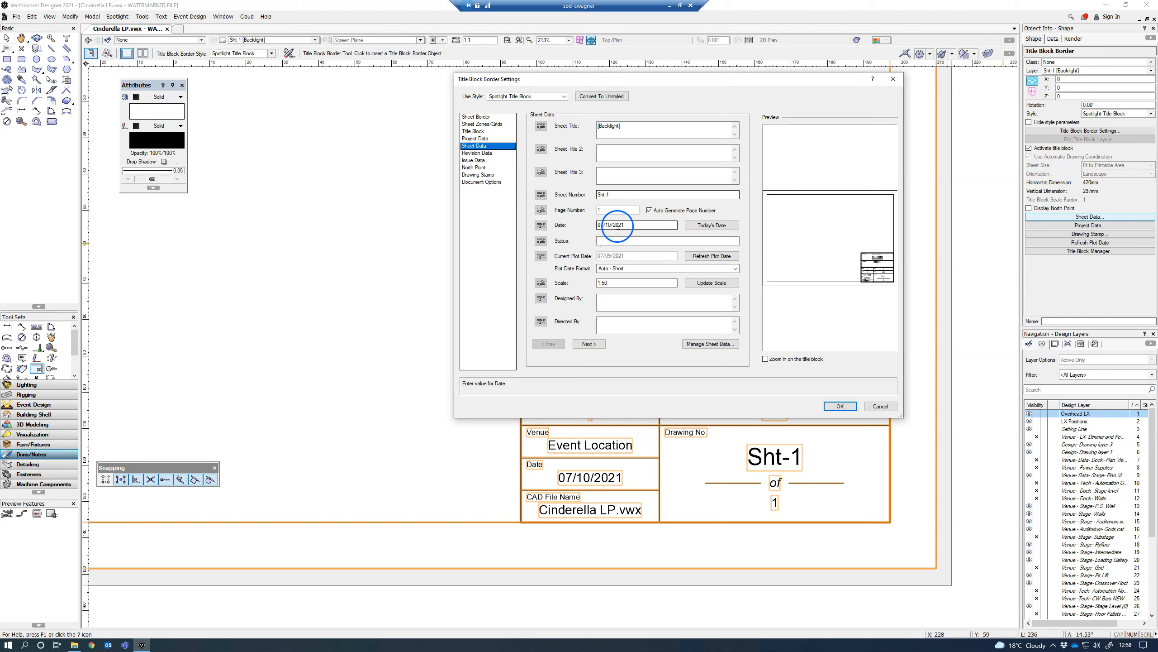
click(706, 225)
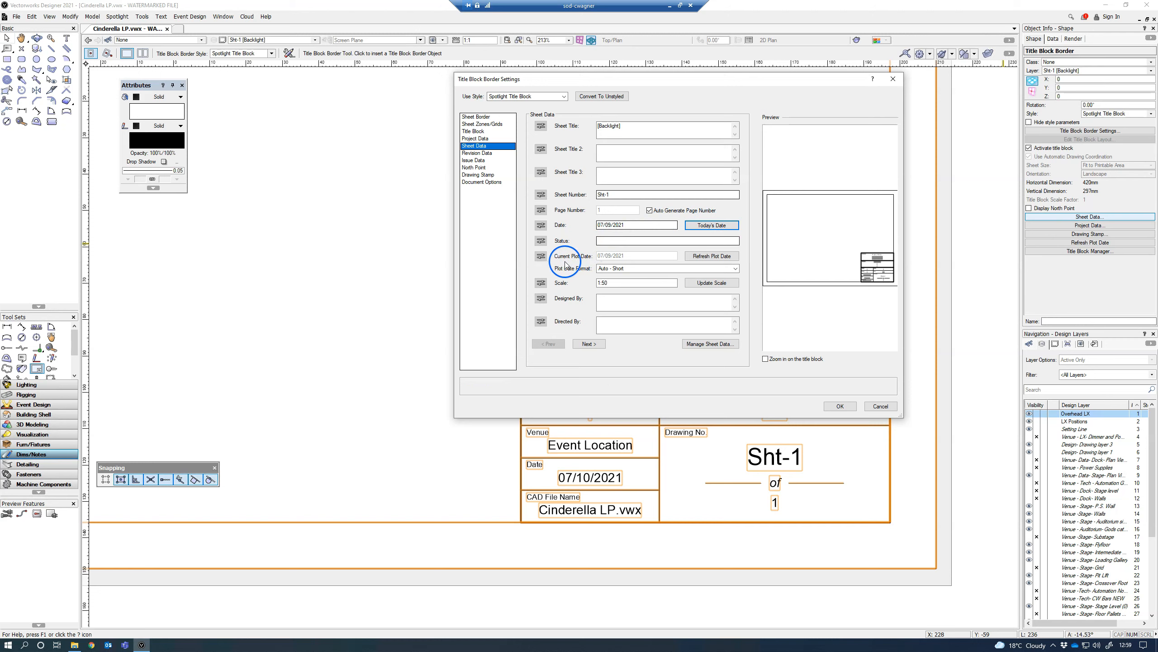
Step: Set the plot date format to Manual Entry, review the project data and apply the title block settings
click(609, 269)
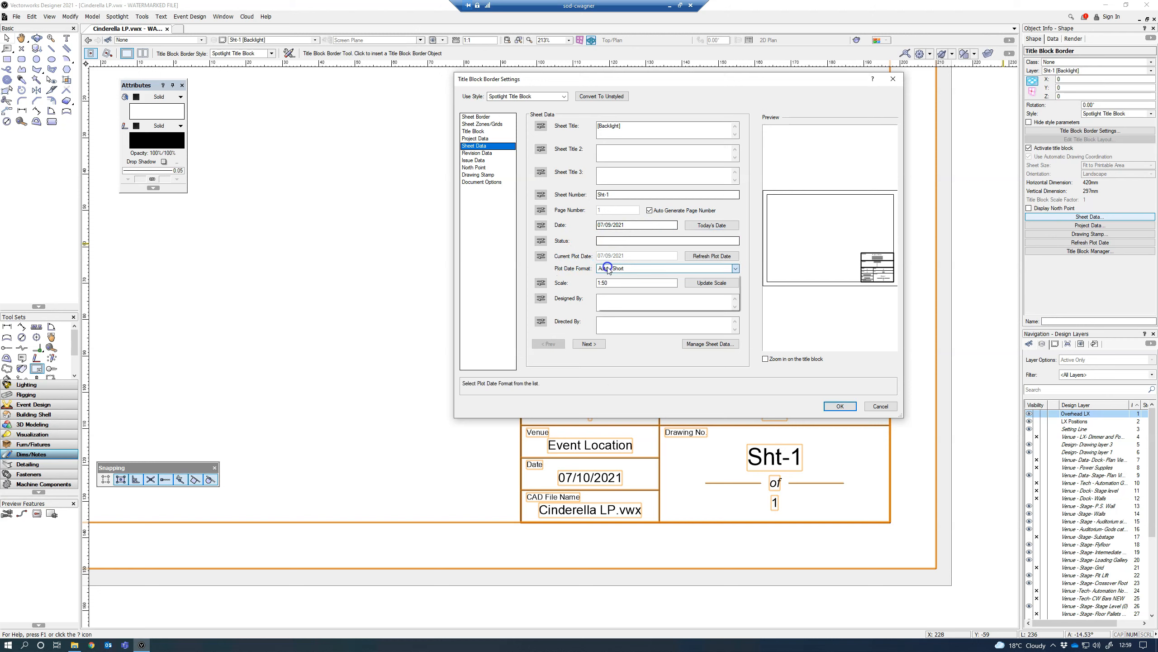
click(610, 278)
click(606, 255)
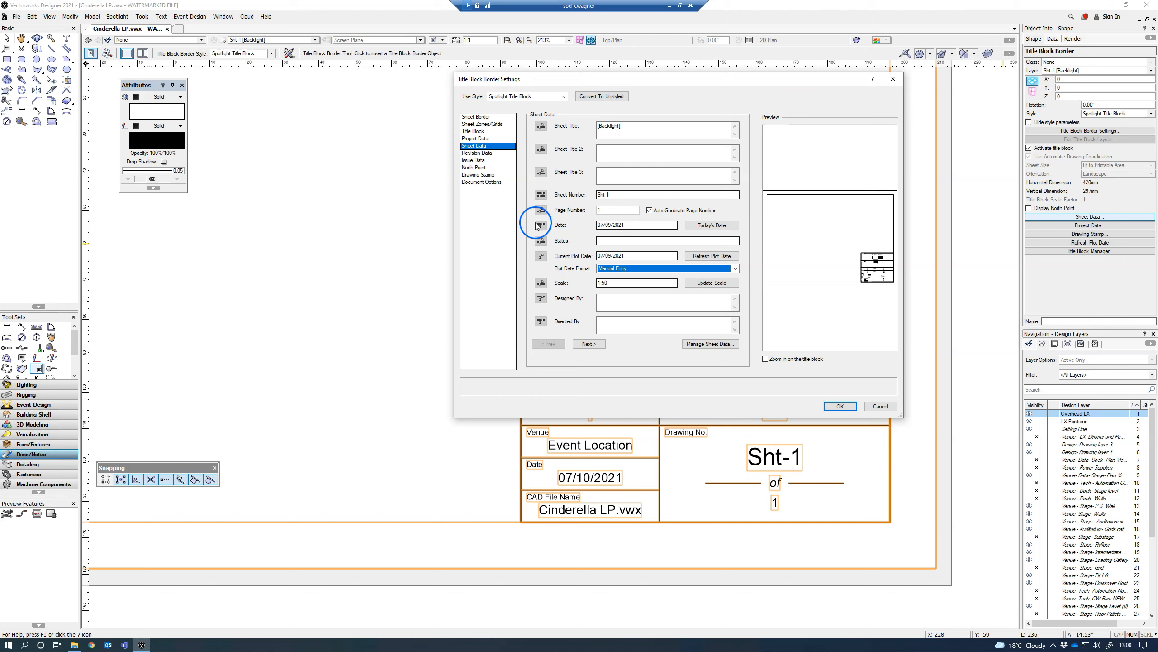
click(482, 140)
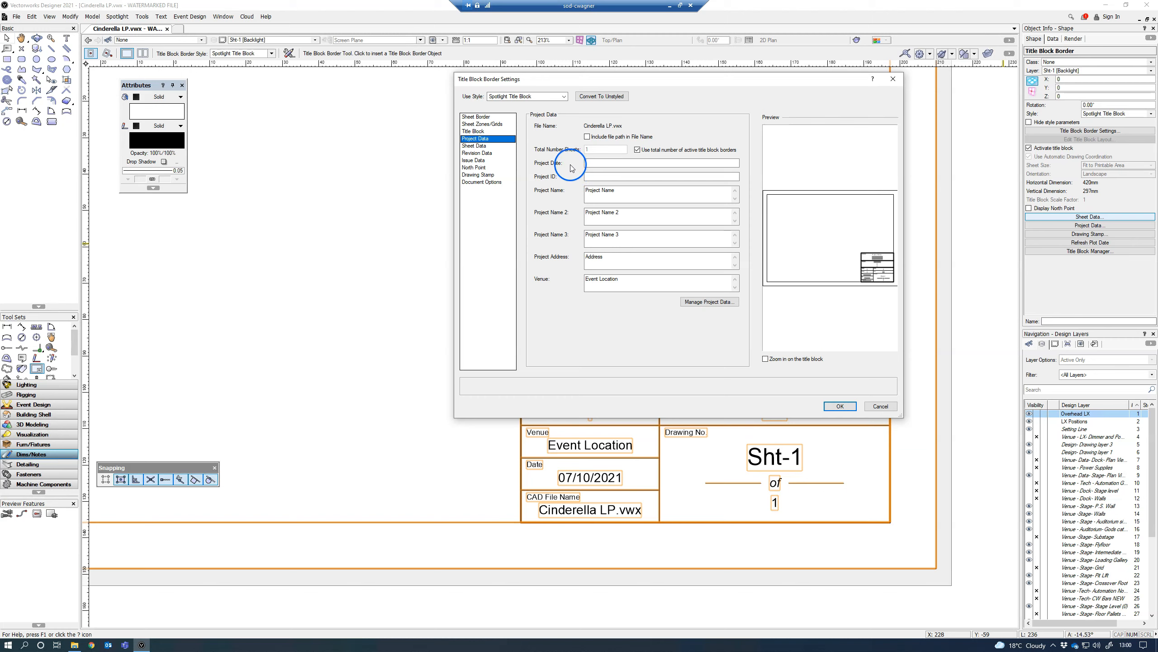
click(474, 145)
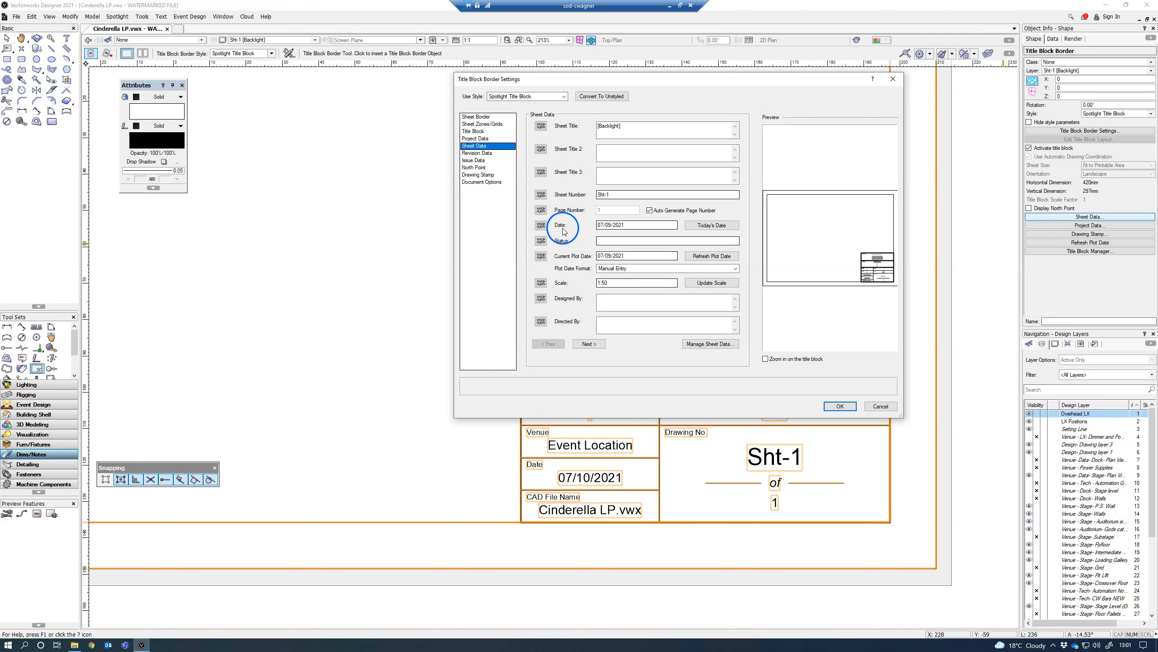
click(838, 413)
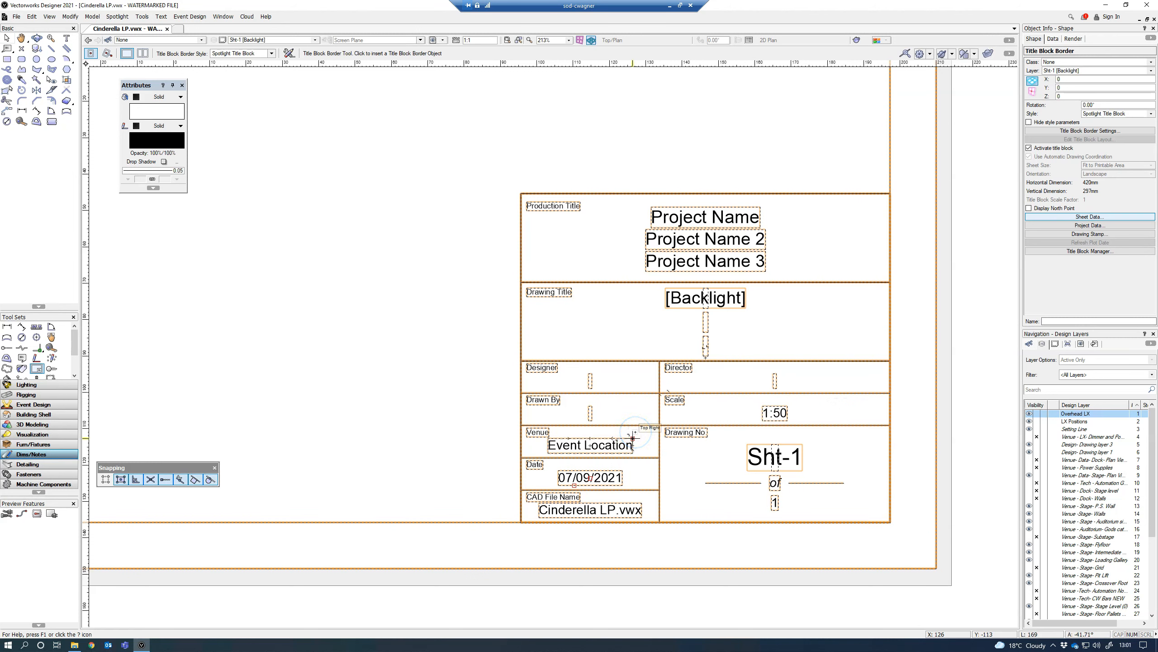
Step: Review the sheet data settings of the Spotlight Title Block style and leave the style editor without saving
click(645, 425)
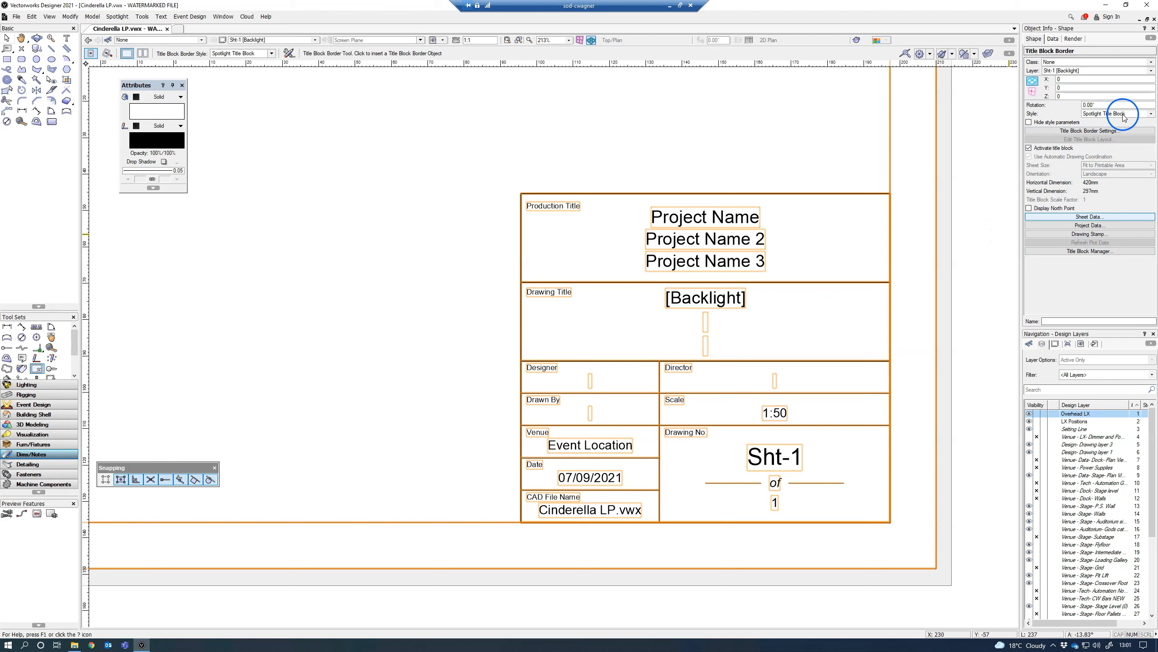
click(1152, 113)
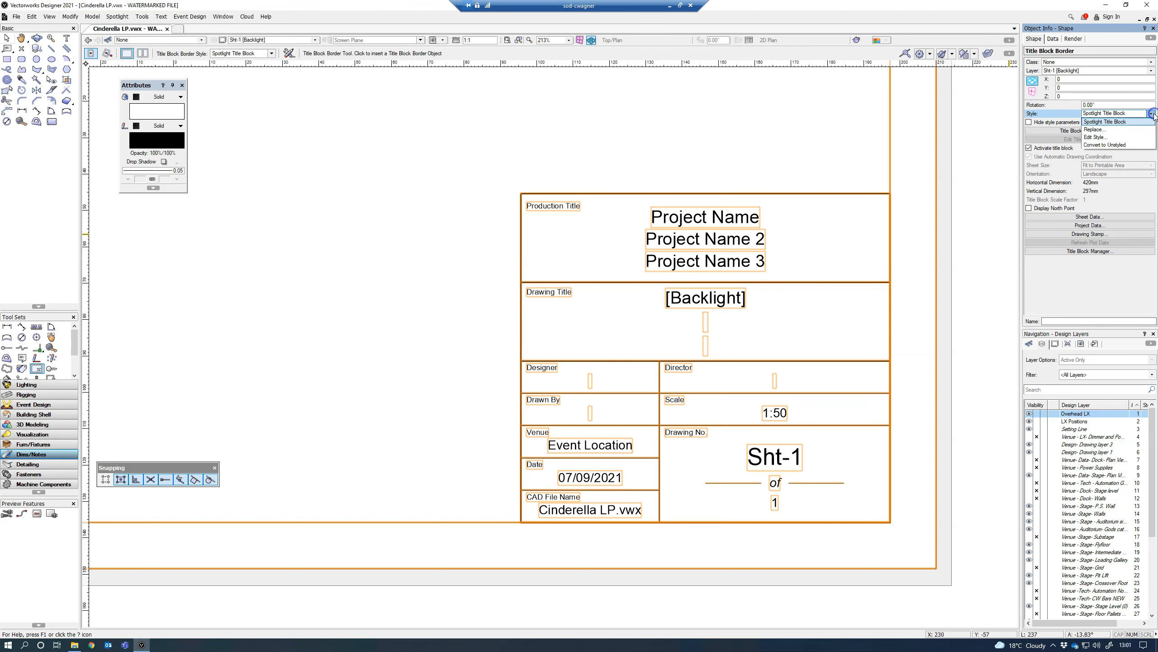
click(1112, 139)
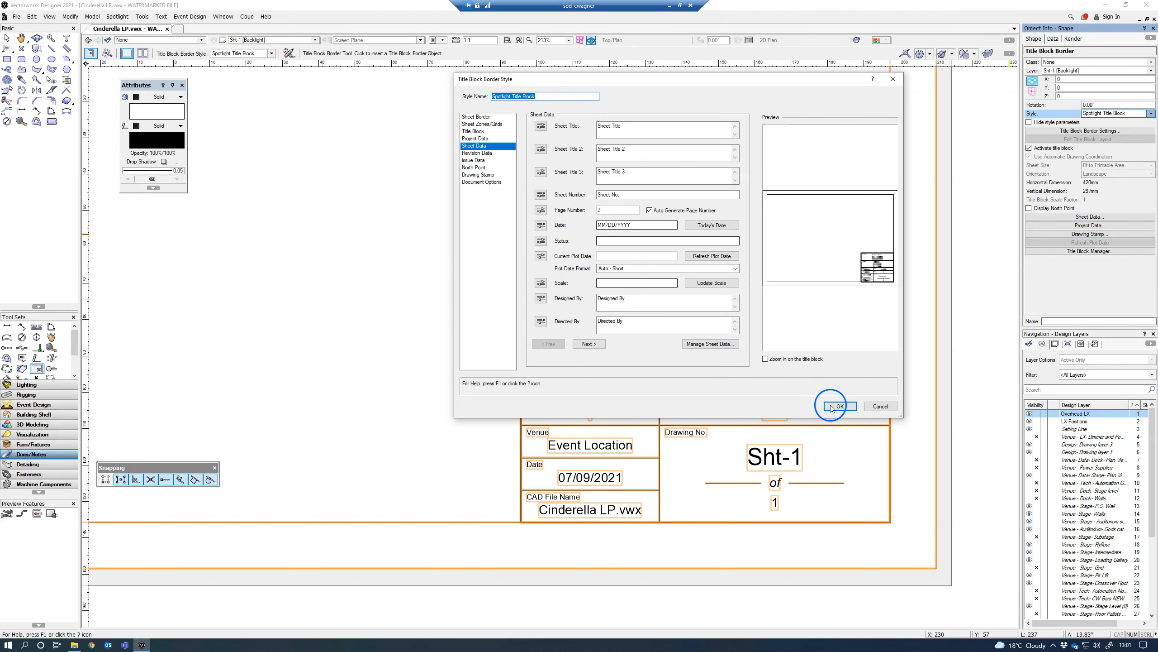
click(877, 403)
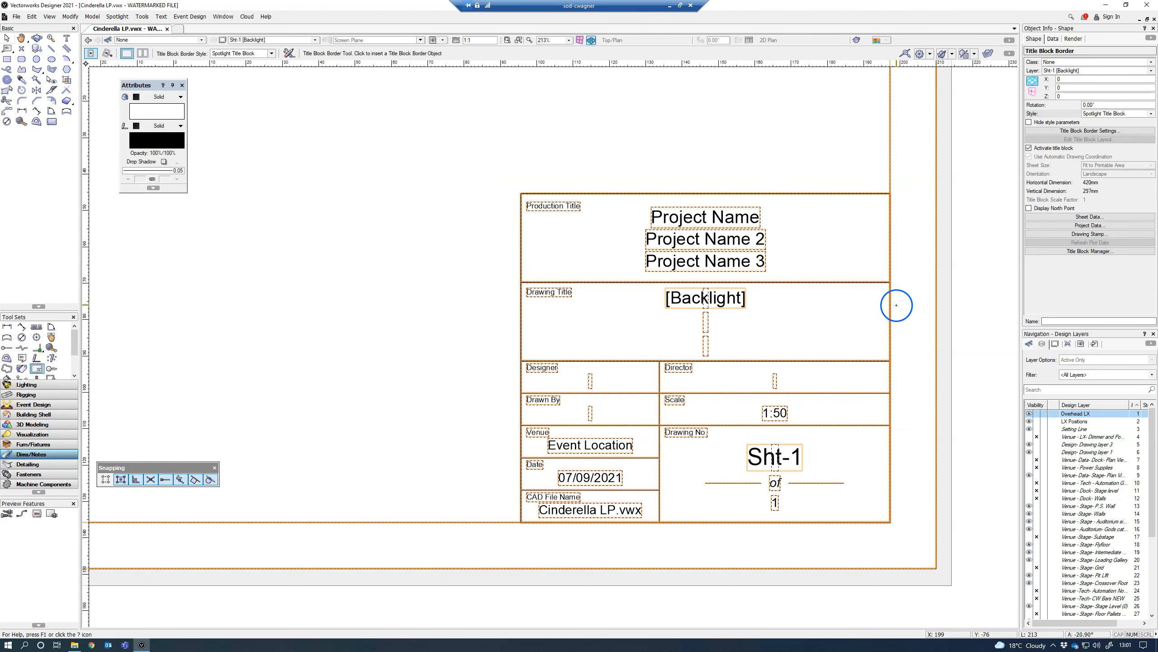
Step: Convert the title block border to Unstyled
click(1151, 114)
click(1127, 146)
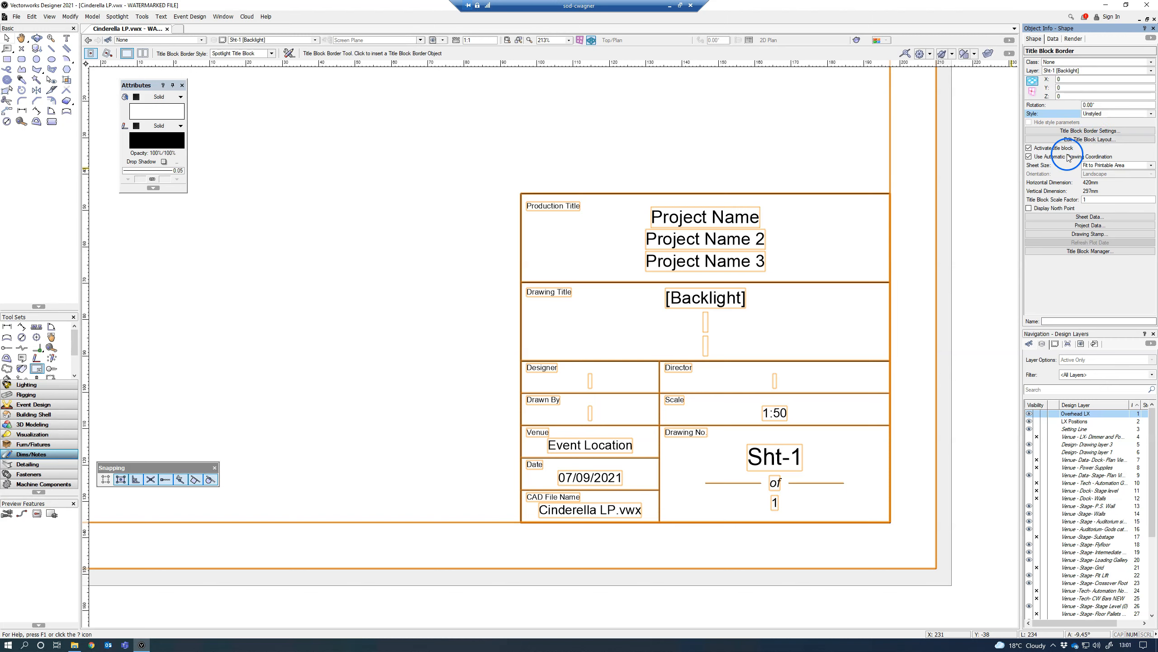
click(1152, 114)
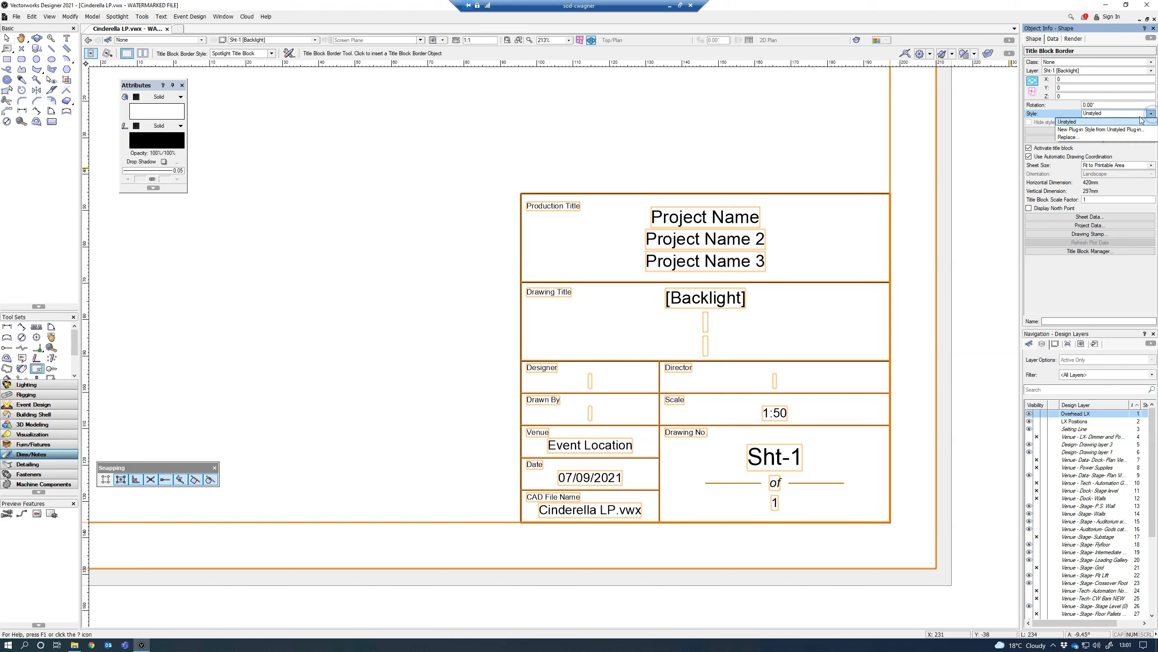
click(1068, 123)
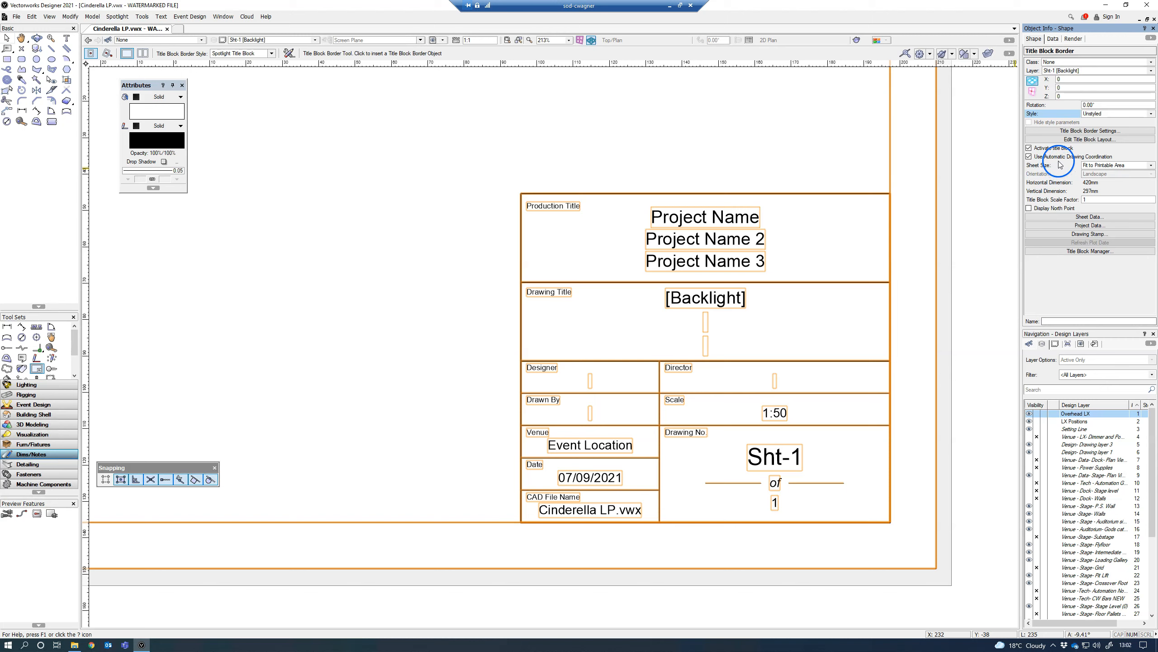
Step: Inspect the labels and linked text fields in the title block layout, including project name, sheet title and scale, then exit the layout
click(1096, 140)
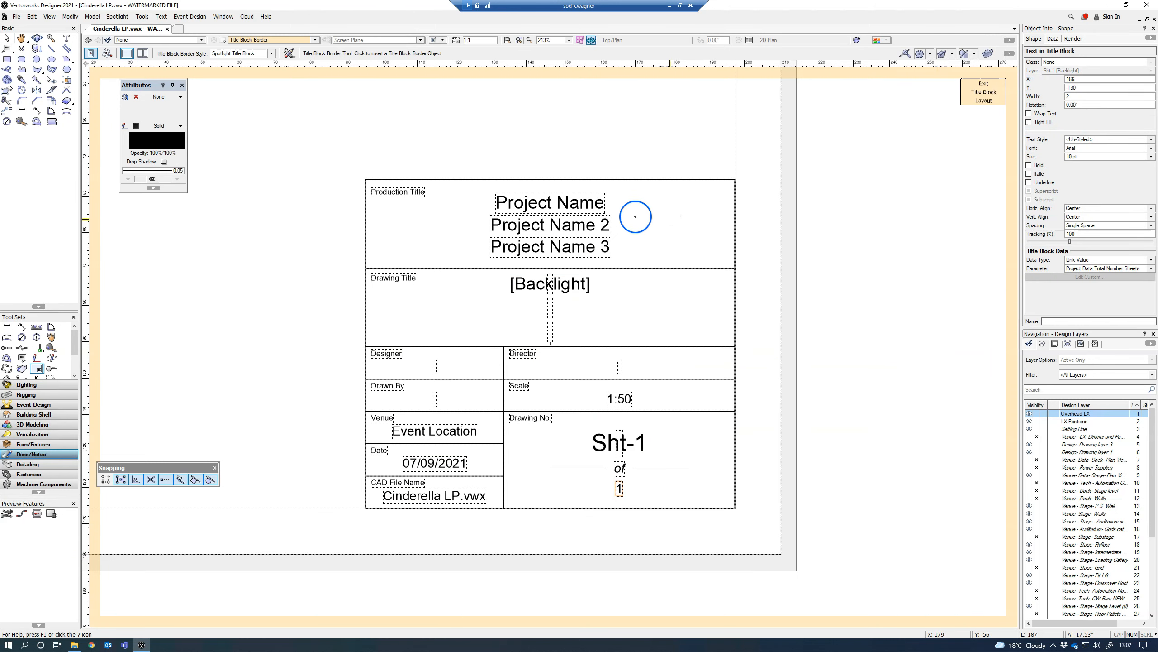
click(6, 38)
click(482, 269)
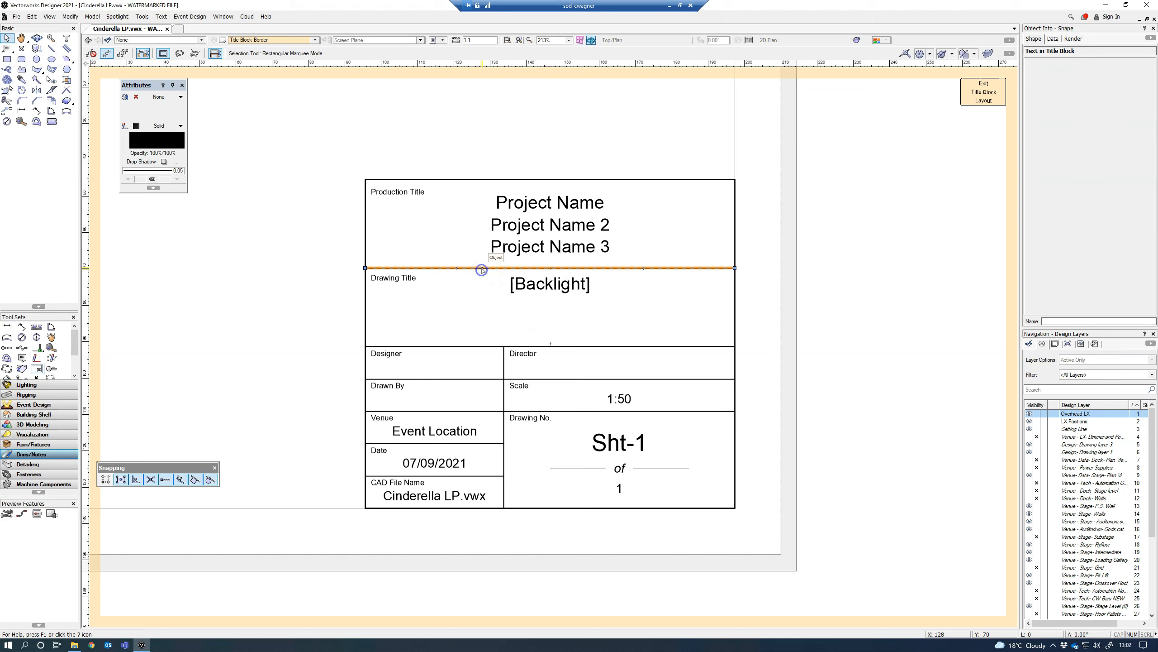
click(557, 281)
click(524, 203)
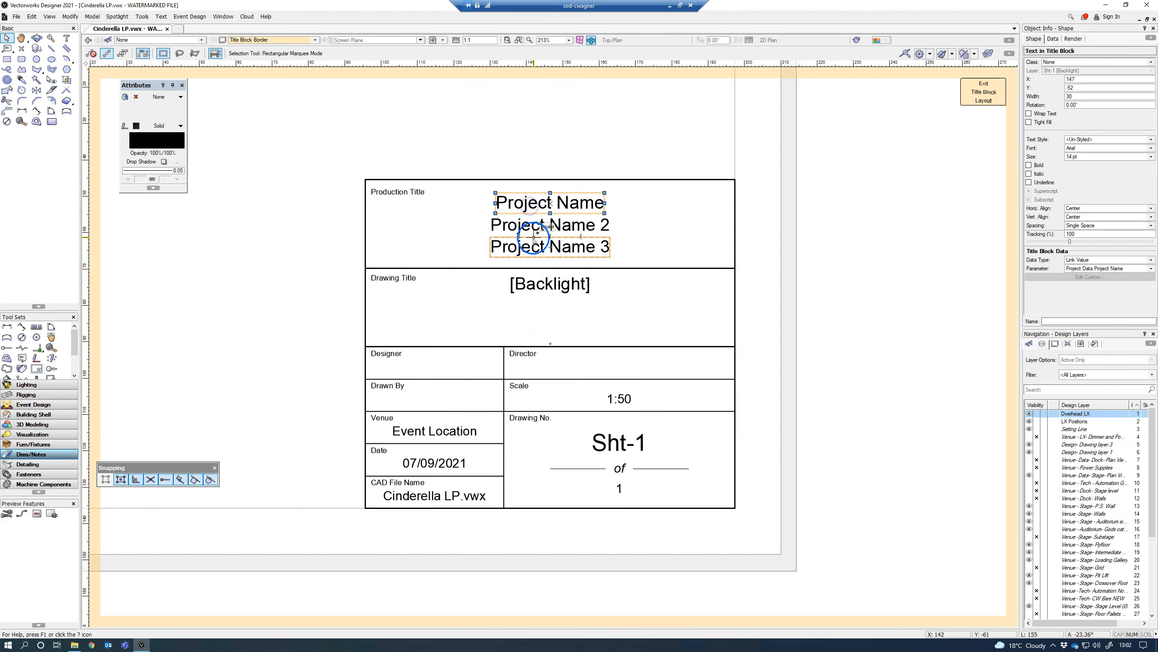
click(394, 277)
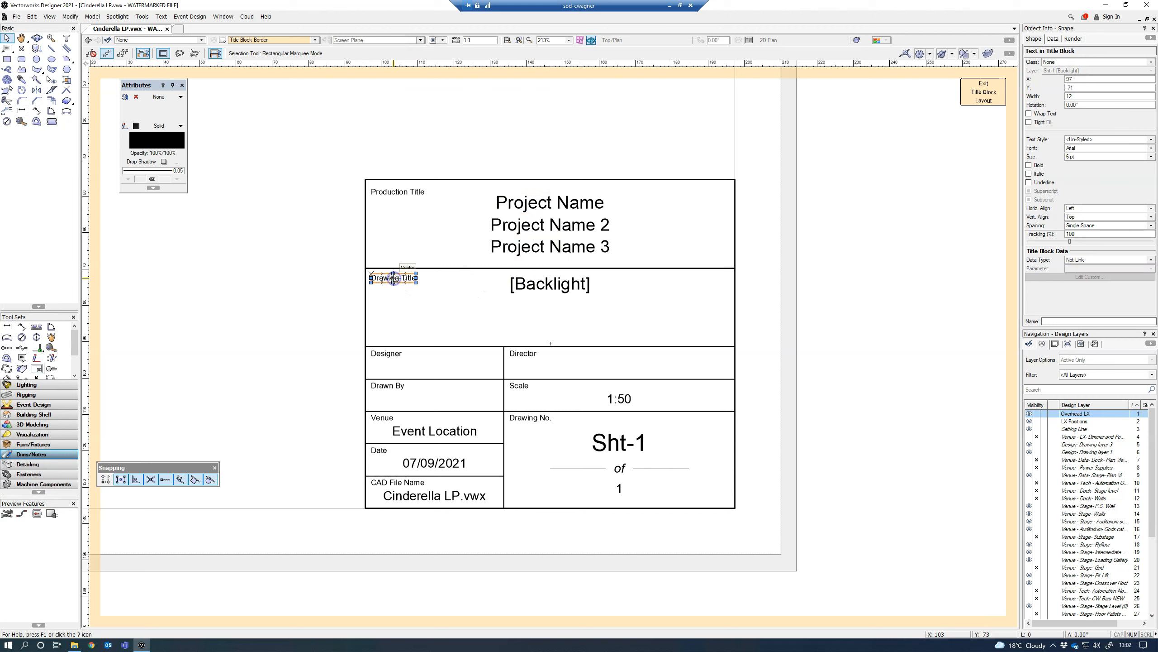
click(388, 192)
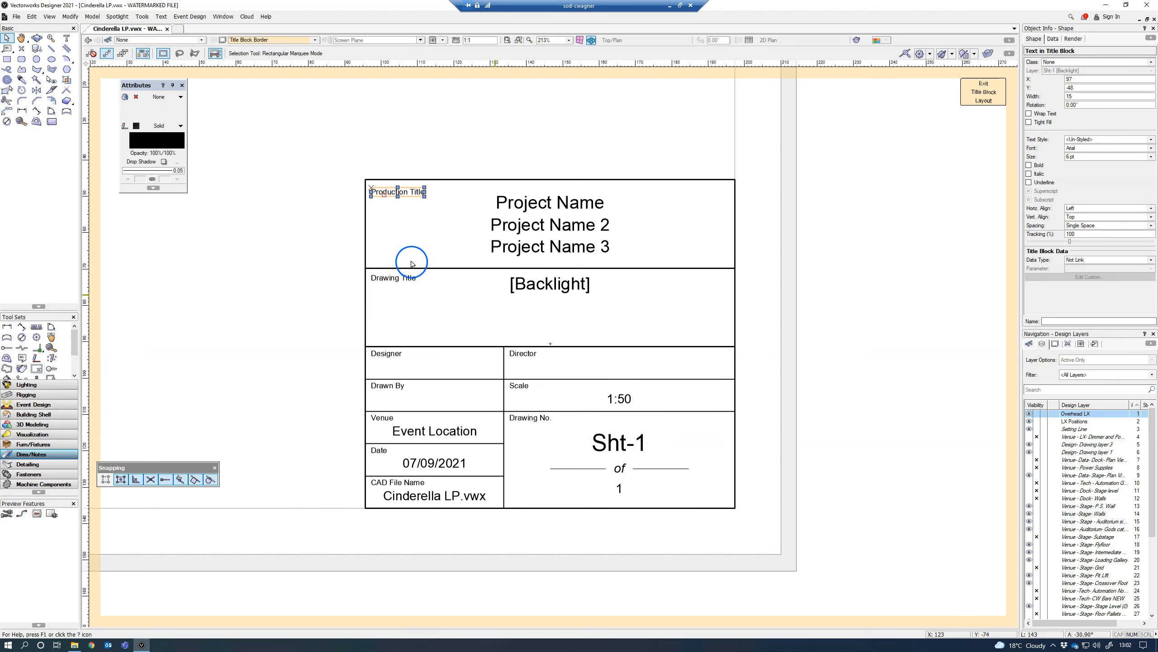
click(393, 277)
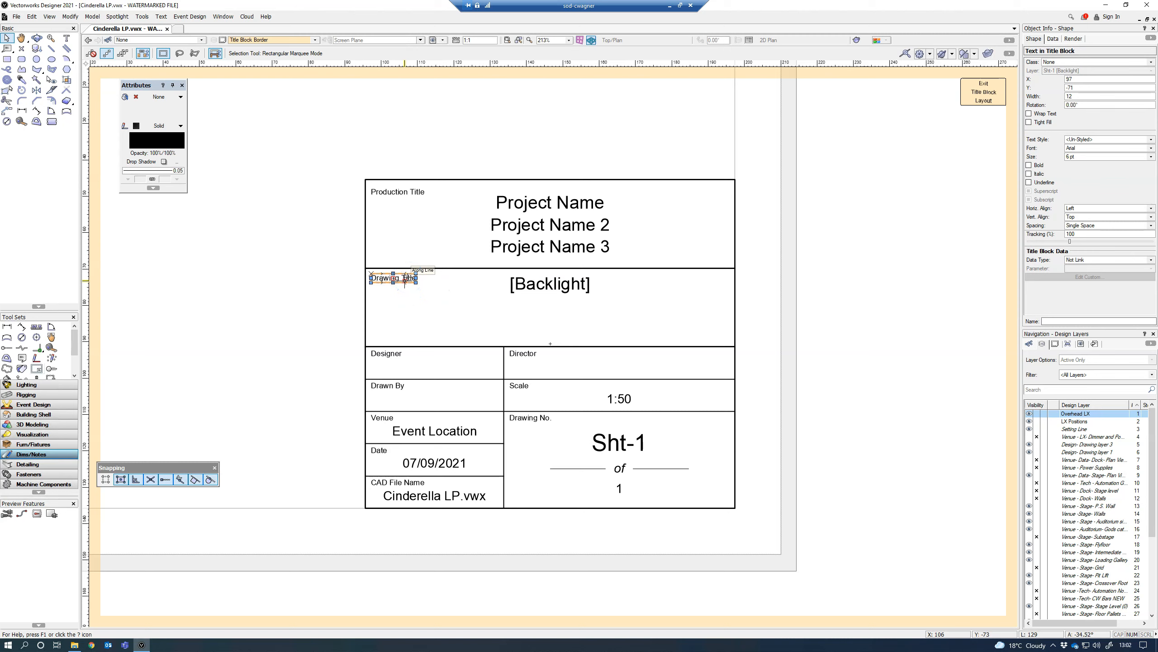
click(525, 281)
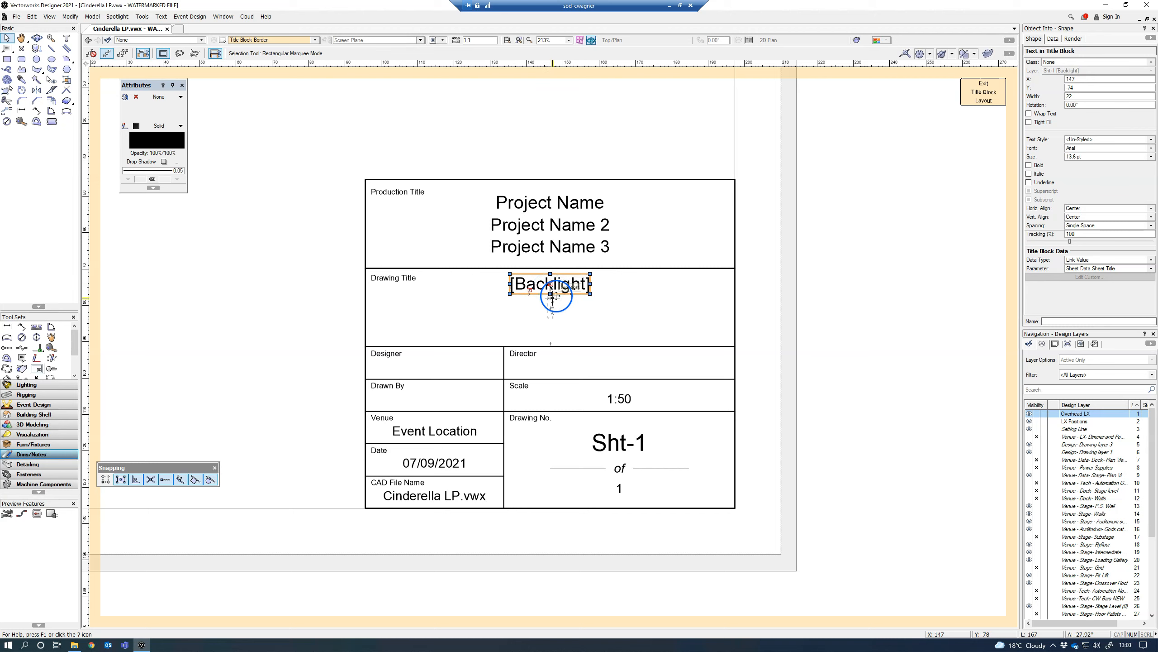
click(619, 397)
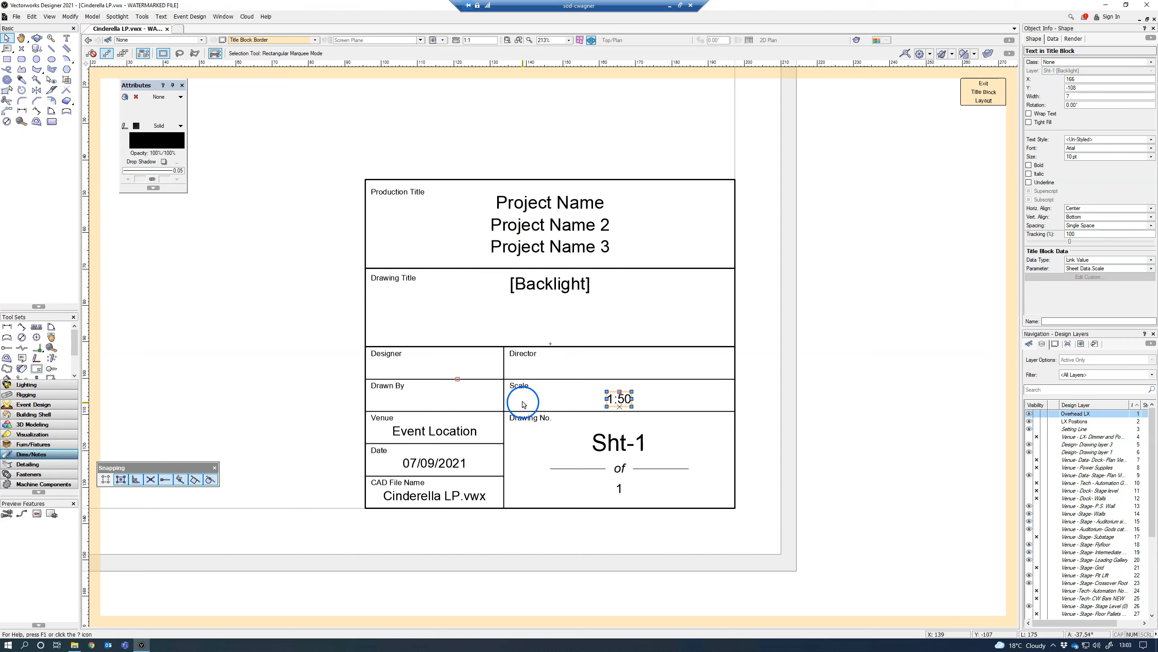
click(981, 93)
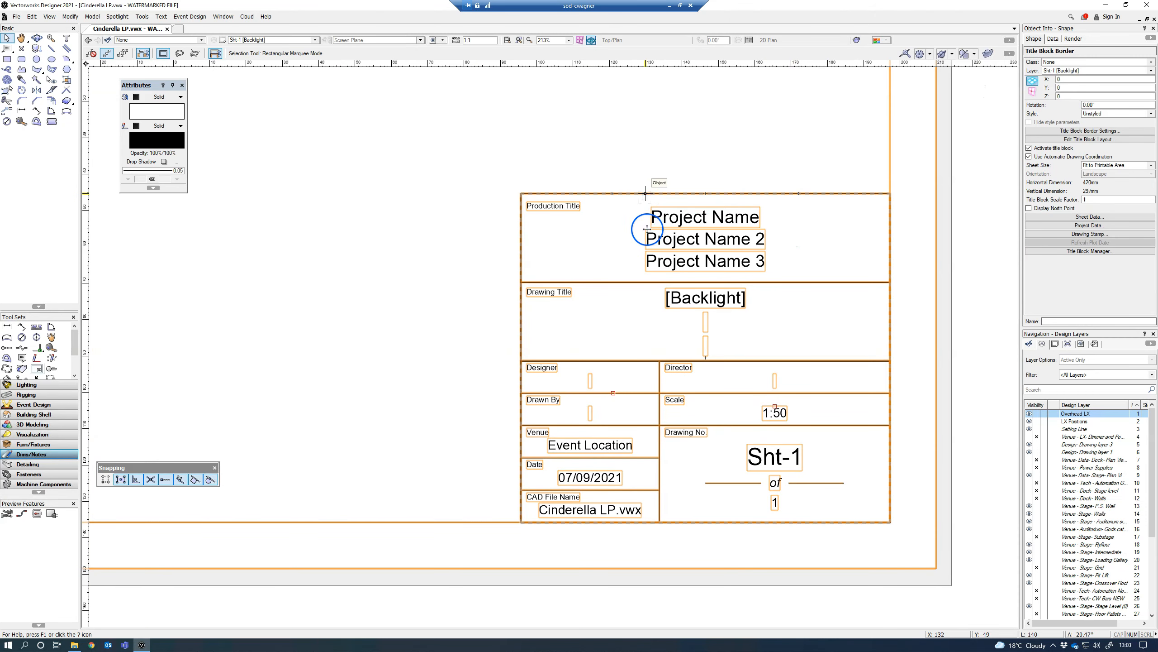
Step: Replace the title block border's style with CW Title Block Border Style from the favourite library 0 CW Lantern Library v2019.vwx
click(1140, 113)
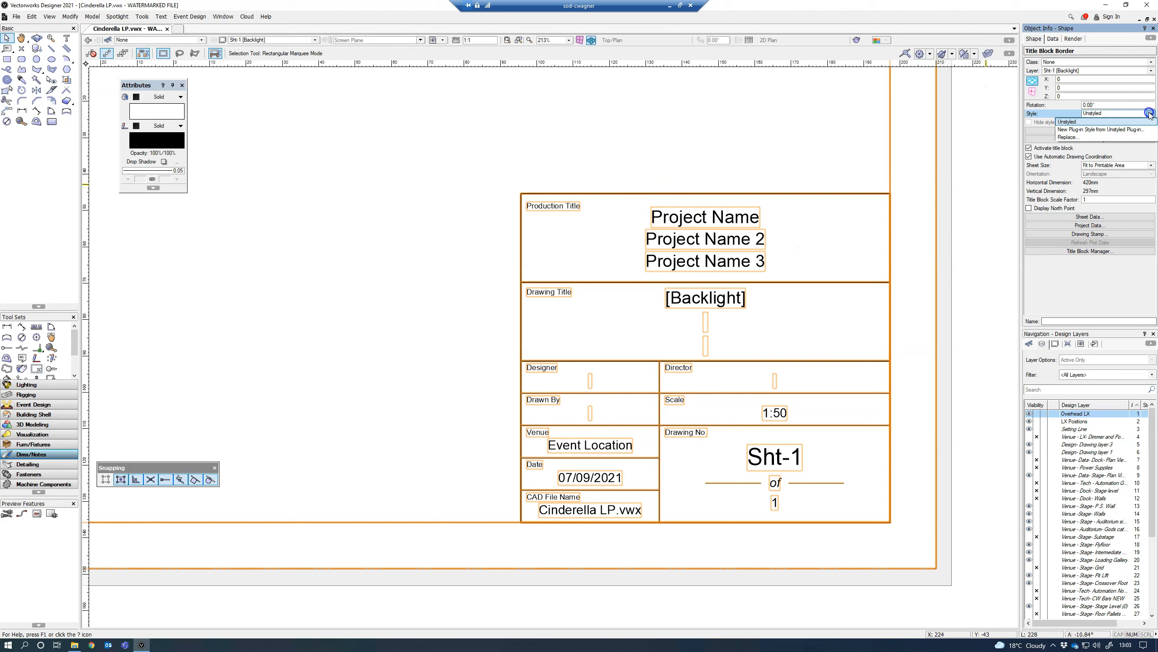
click(1092, 136)
click(595, 309)
click(616, 374)
click(675, 373)
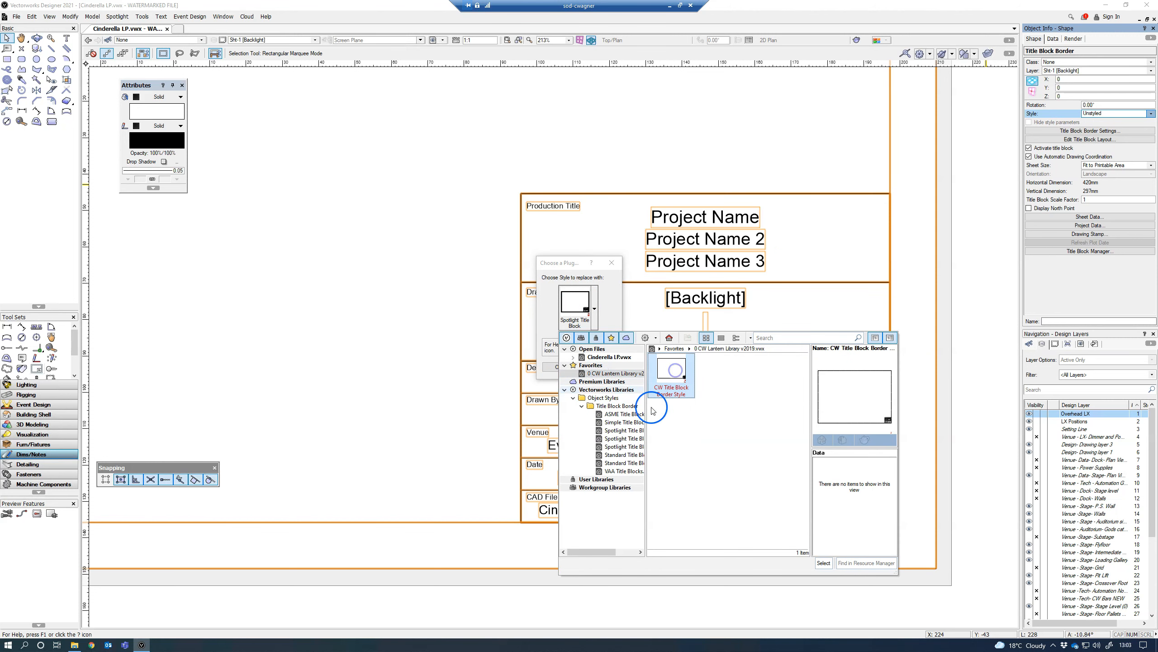
click(823, 563)
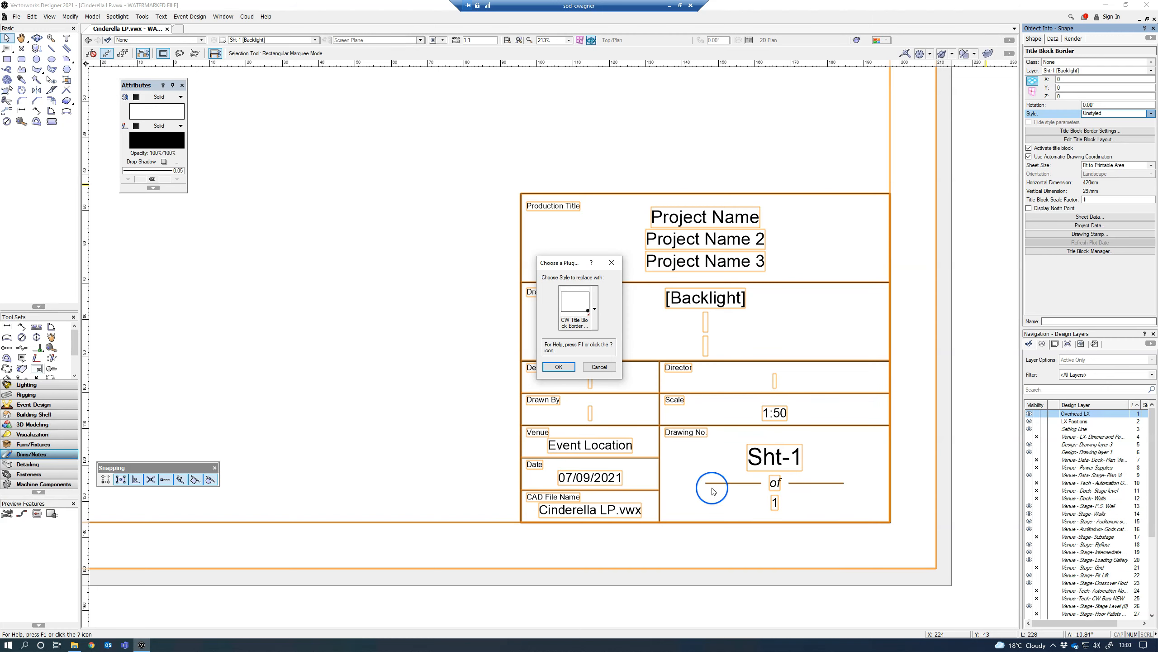
click(559, 366)
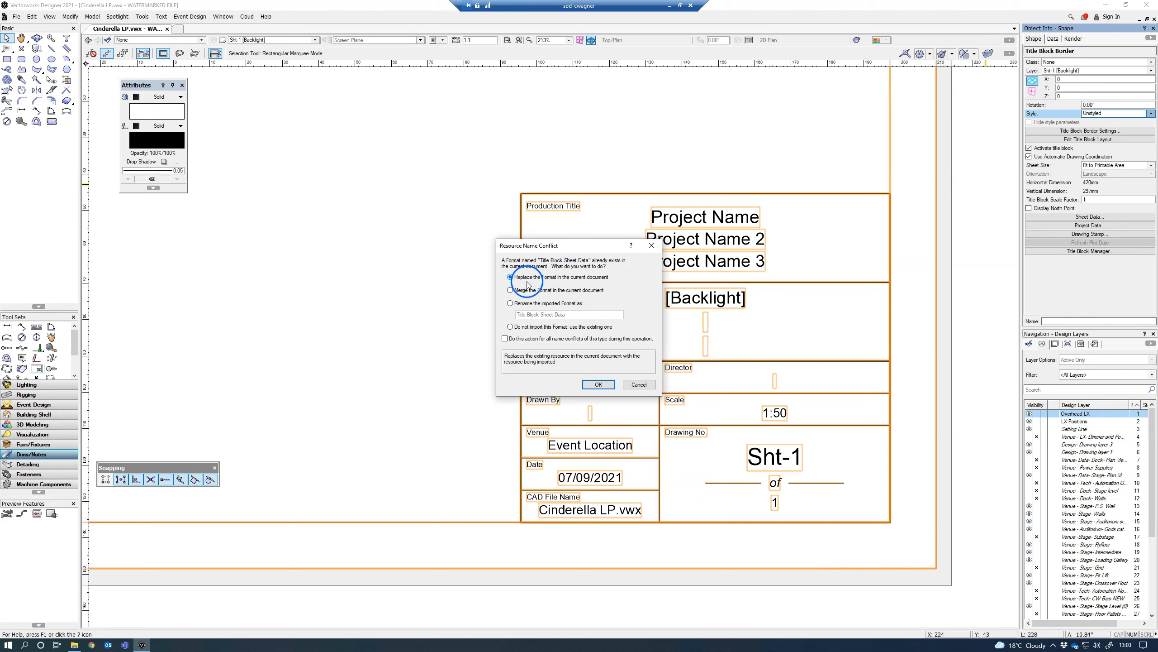
Step: Resolve the import conflicts by replacing the Title Block Sheet Data and Title Block Project Data formats in the current document
click(595, 385)
click(595, 343)
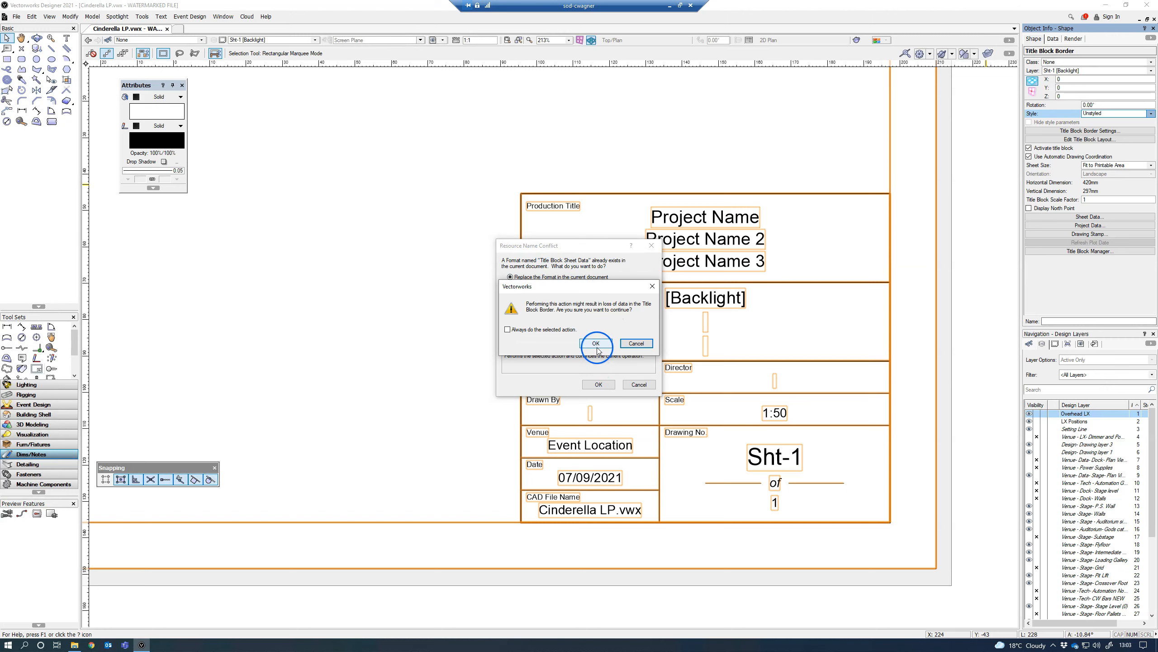
click(597, 384)
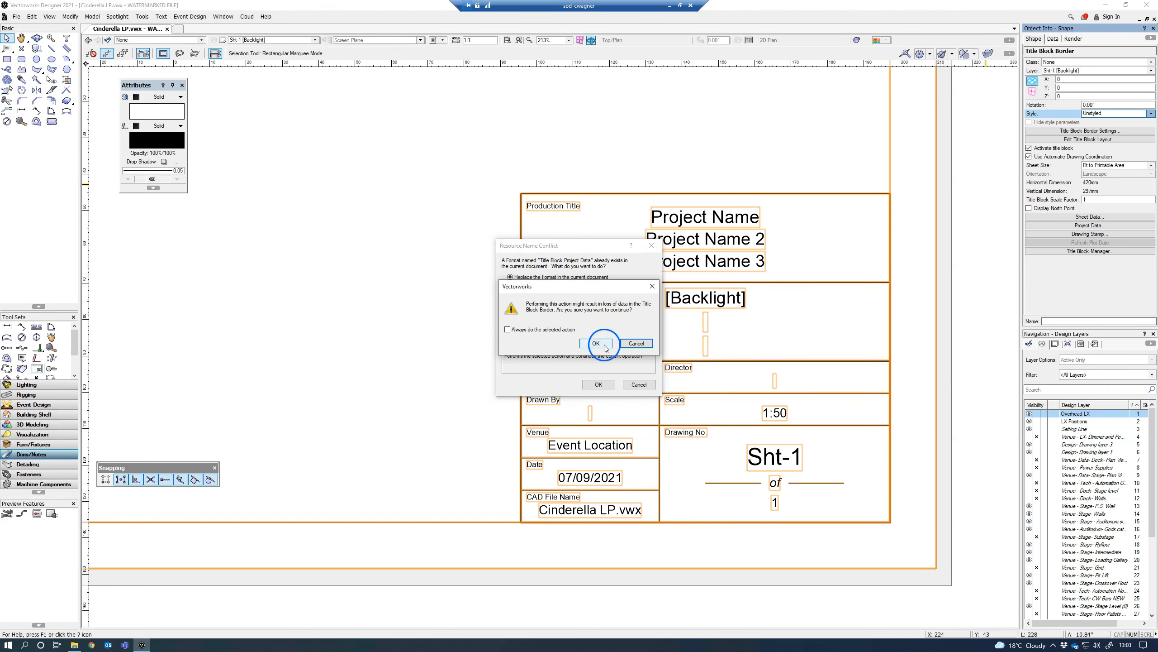
click(604, 344)
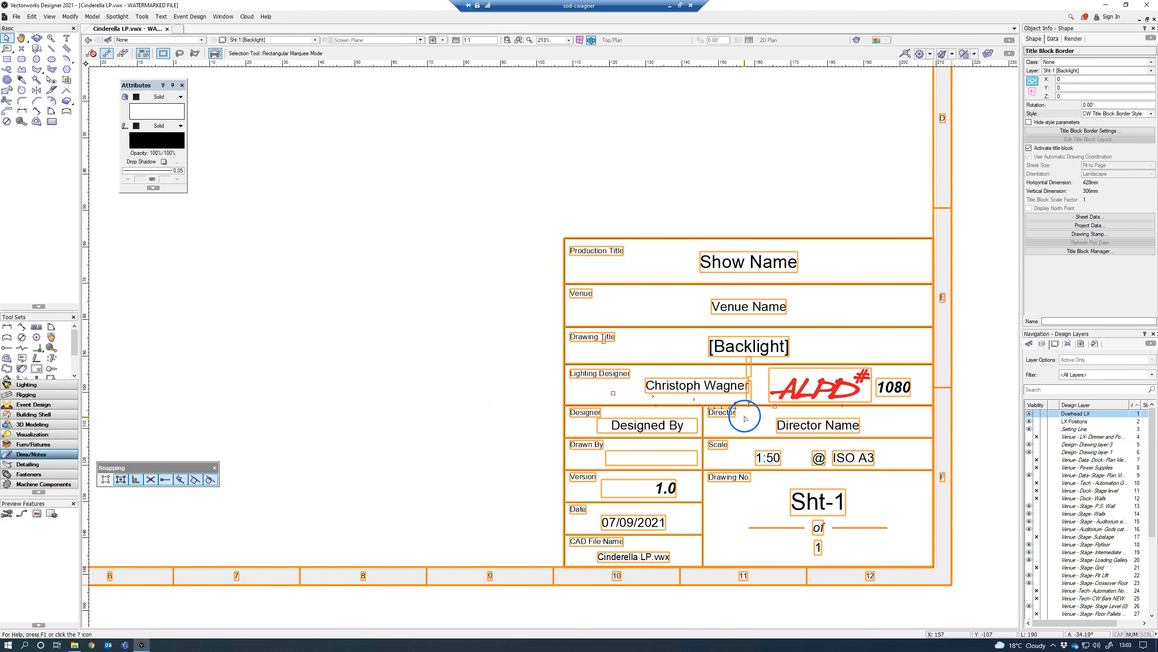
Step: Examine the new title block's fields, logo and zoned border on the sheet
scroll(745, 410, down, 5)
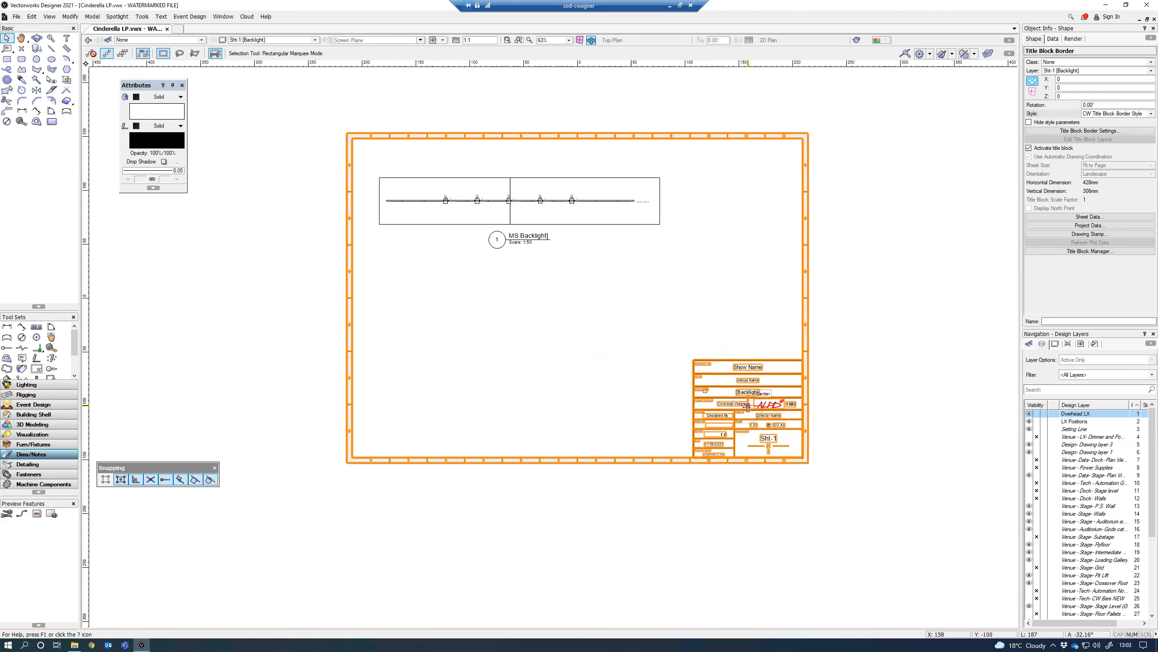
scroll(746, 407, up, 3)
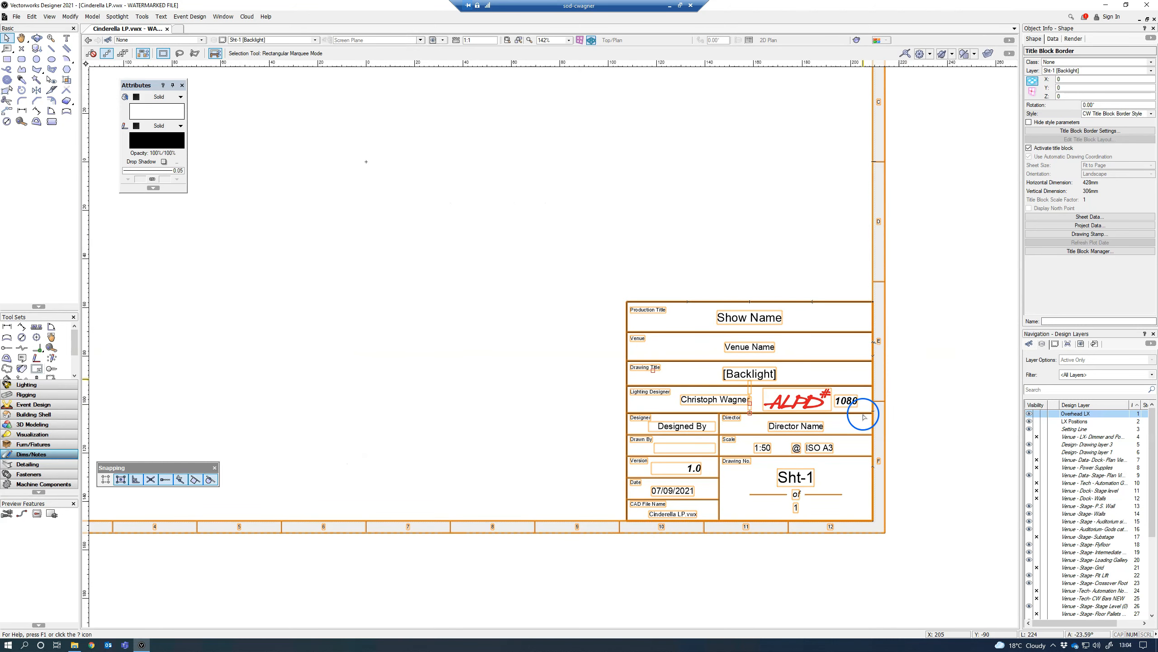
middle_drag(818, 434, 669, 358)
scroll(619, 353, up, 1)
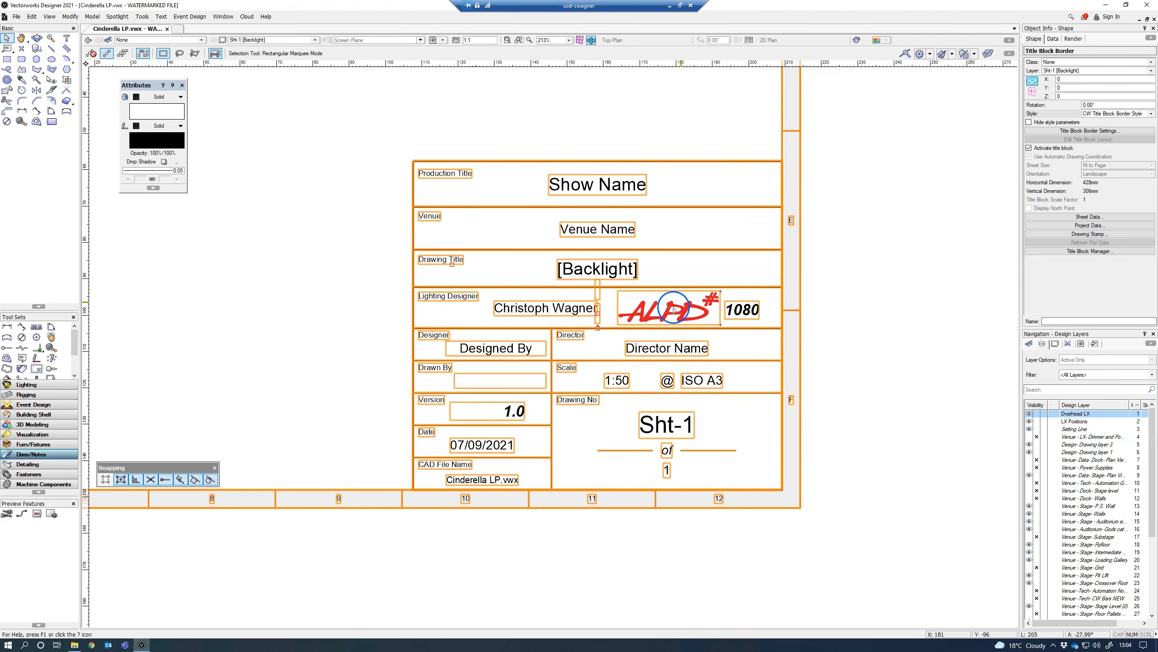
scroll(675, 309, down, 1)
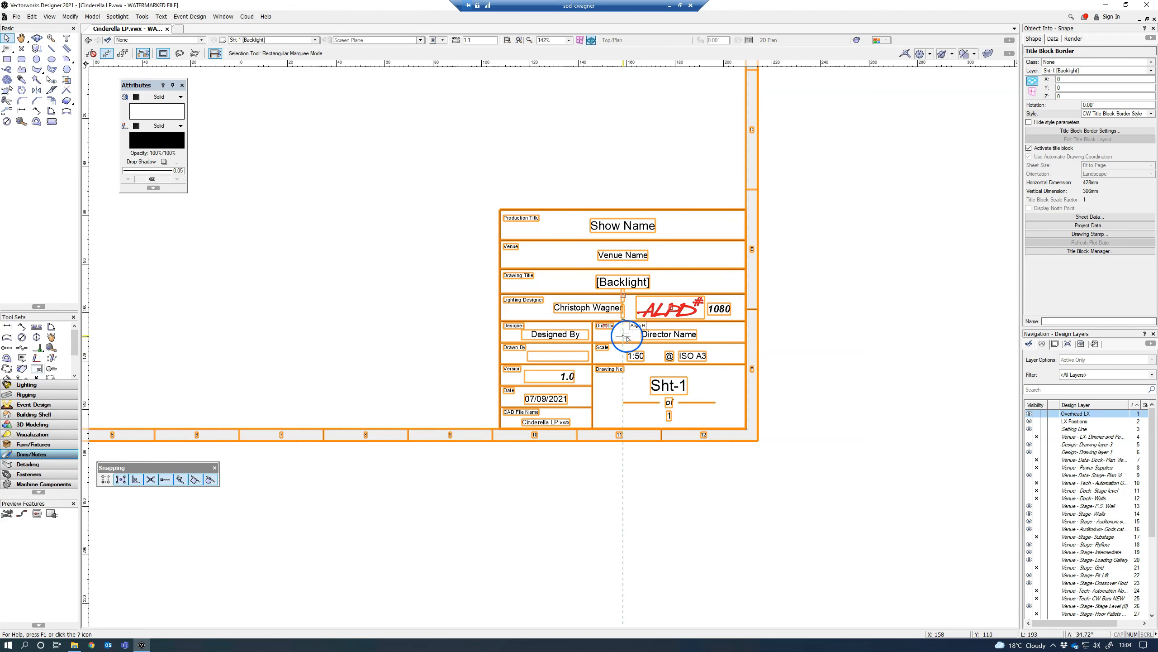
middle_drag(616, 313, 686, 327)
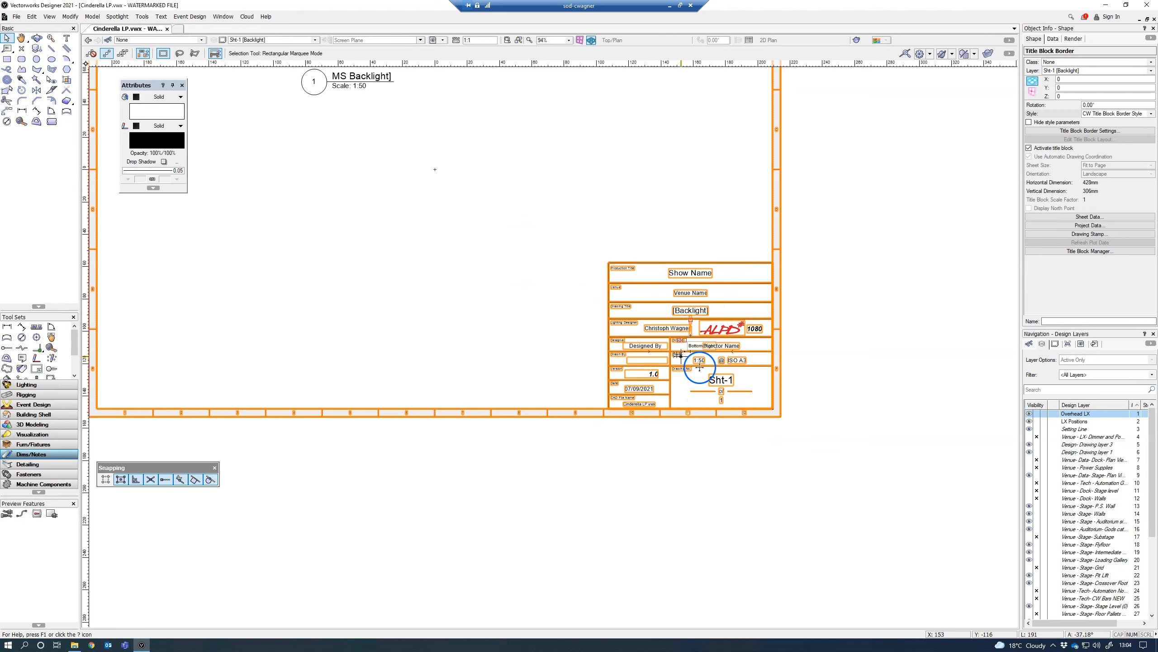
scroll(692, 367, up, 3)
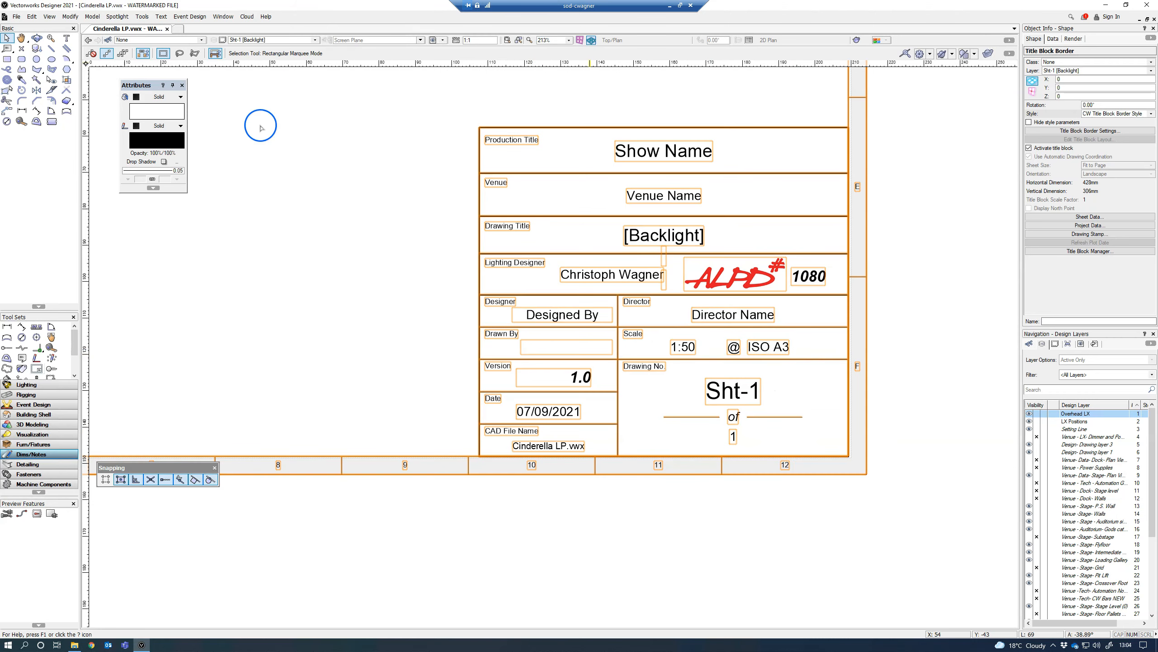
scroll(601, 307, up, 2)
scroll(601, 307, down, 5)
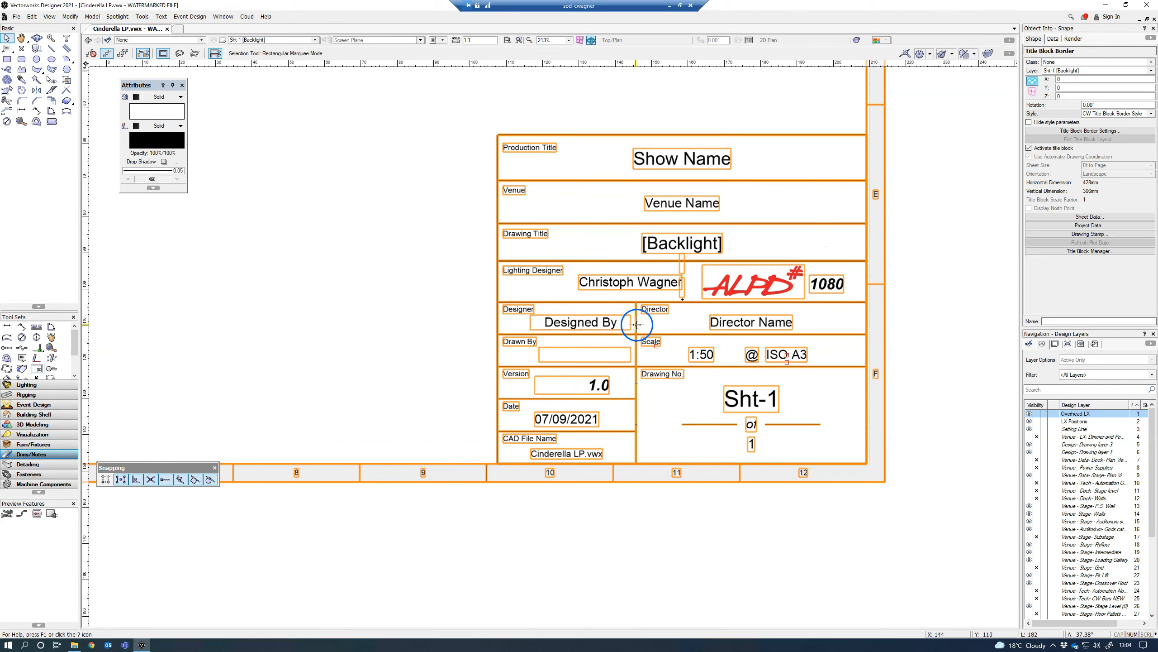
middle_drag(695, 305, 783, 346)
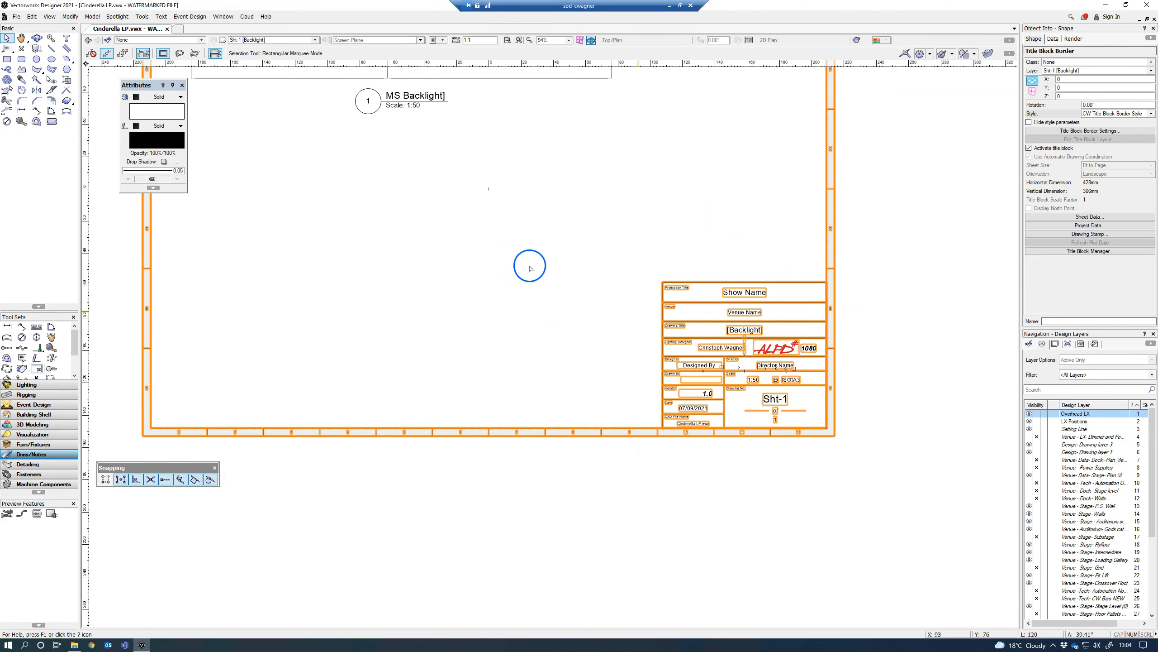
Step: Select the 1:50 MS Backlight viewport on the sheet
middle_drag(499, 217, 526, 292)
key(x)
click(413, 123)
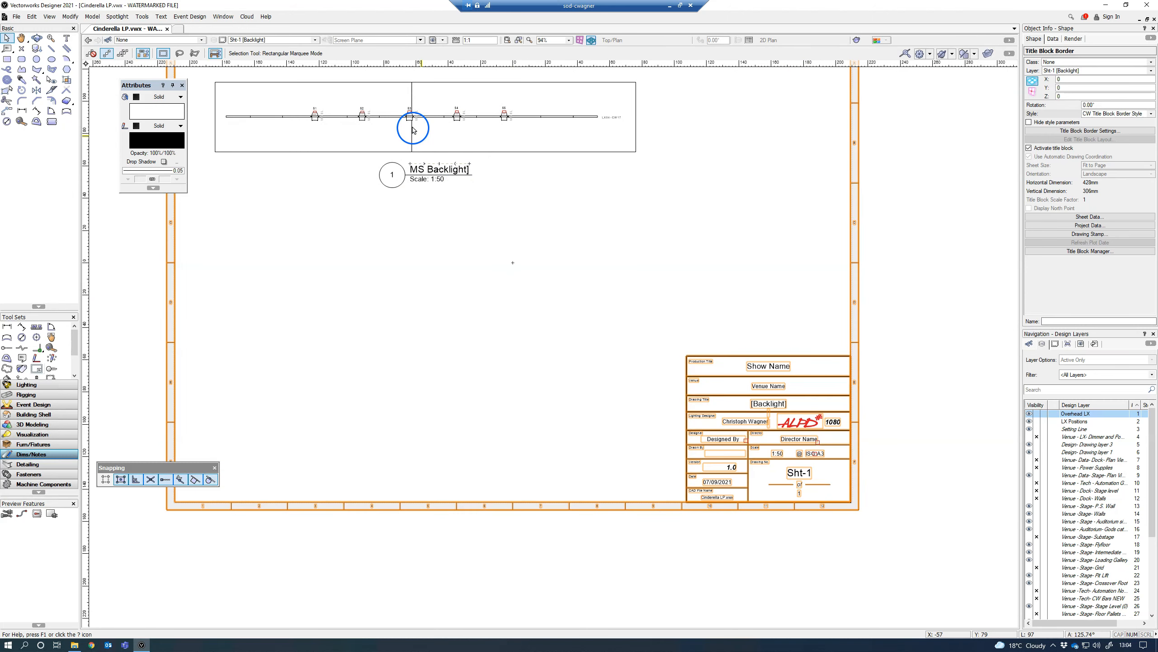
click(416, 187)
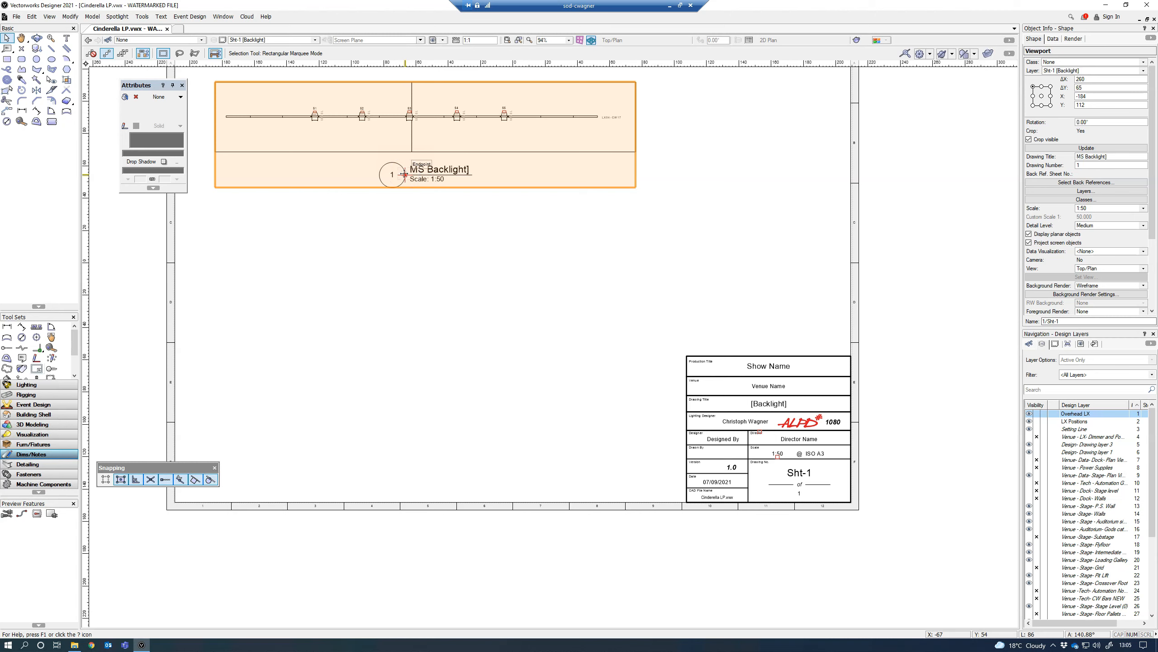
click(415, 221)
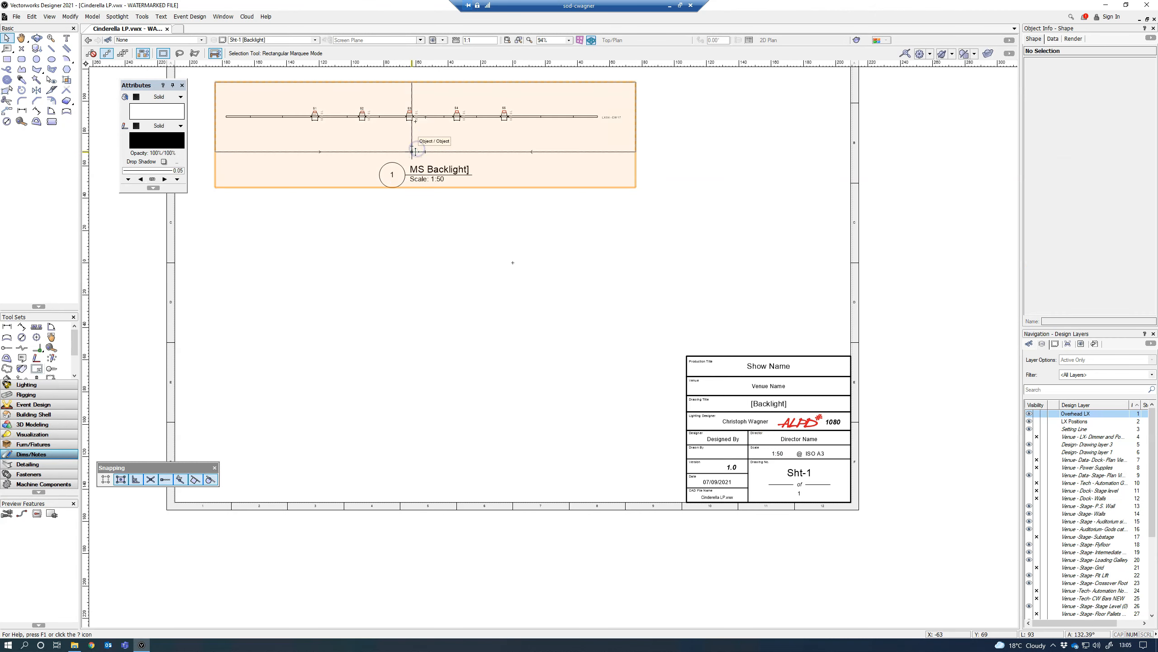
click(415, 152)
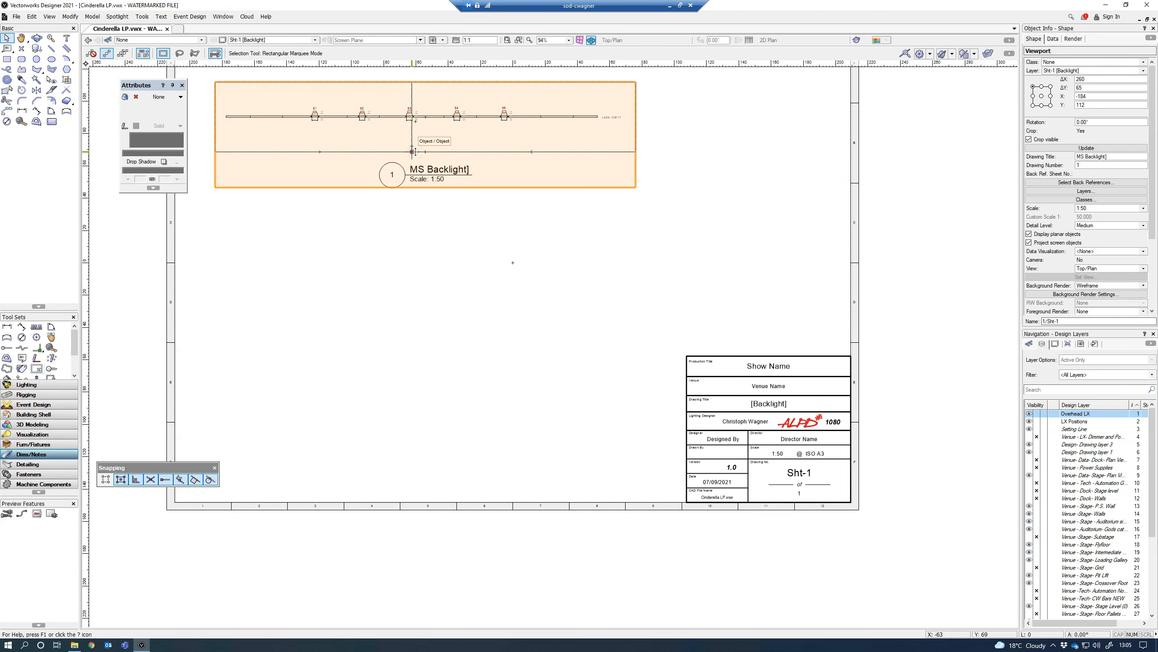
Step: Duplicate the MS Backlight viewport below the original, set the copy's scale to 1:100 and reposition it beneath the first viewport
ctrl+drag(413, 152, 412, 294)
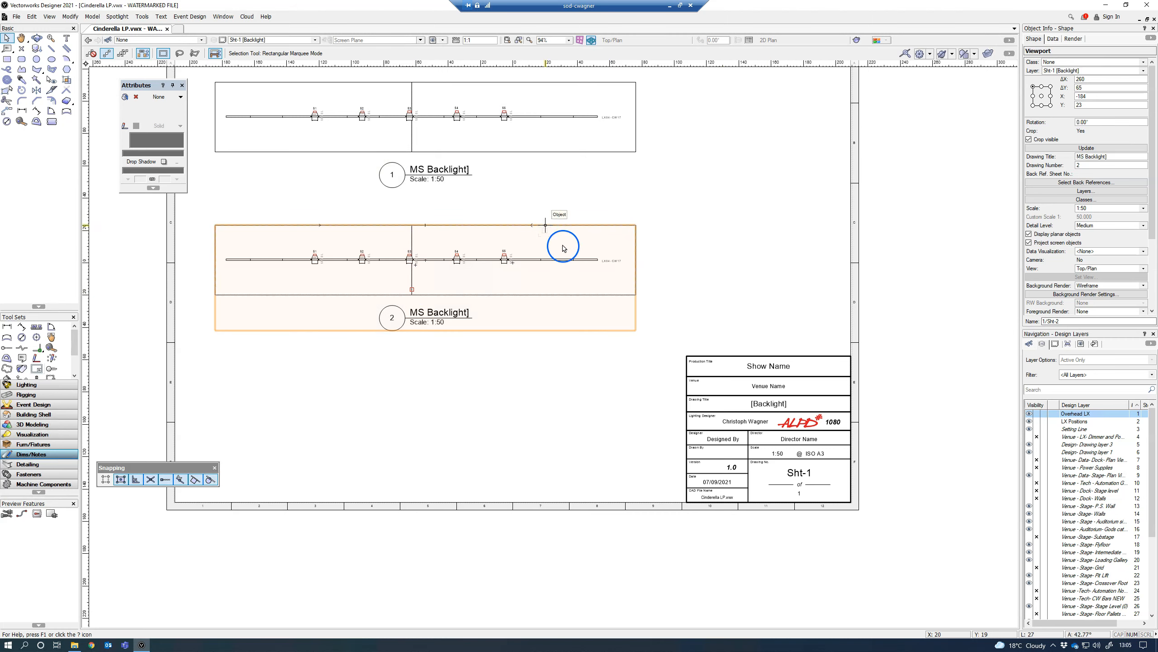
click(1144, 208)
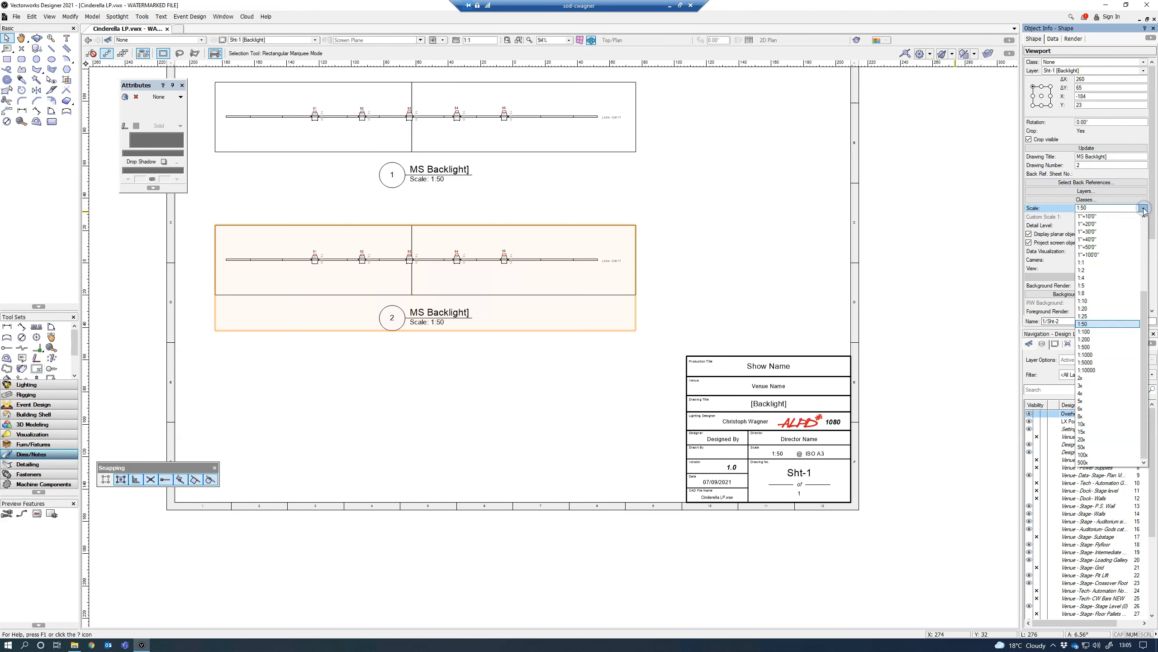
click(1102, 332)
drag(417, 264, 348, 247)
click(331, 212)
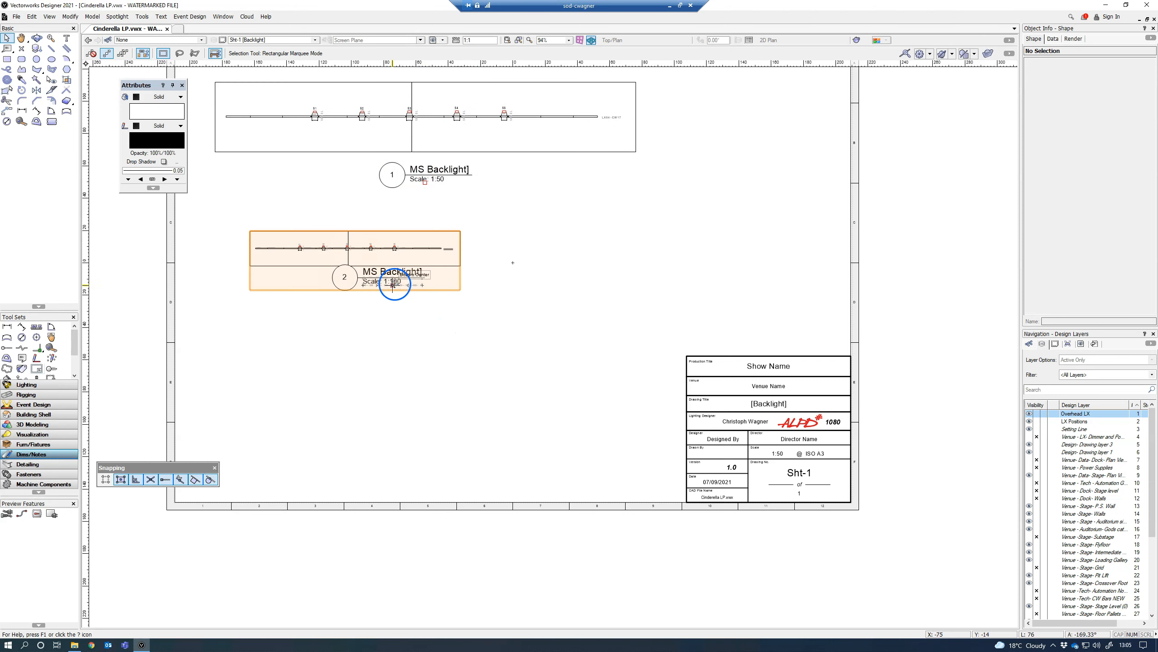
Step: Update the title block's sheet data scale to AS NOTED for the mixed viewport scales, and create the backup copy
click(776, 455)
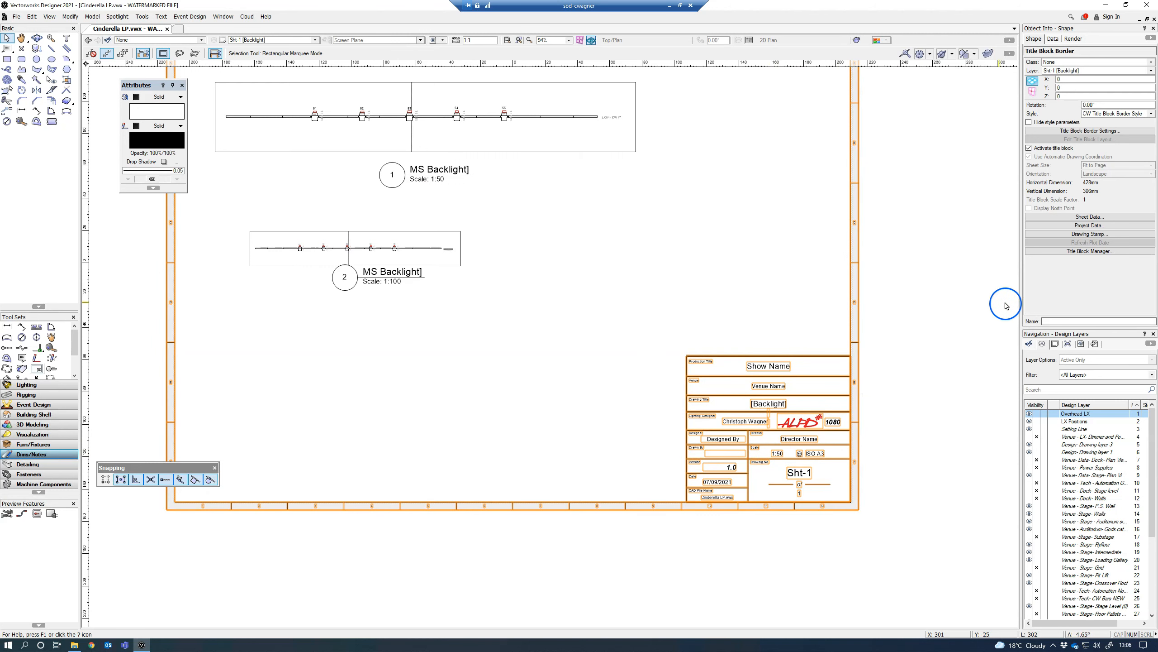
click(1091, 217)
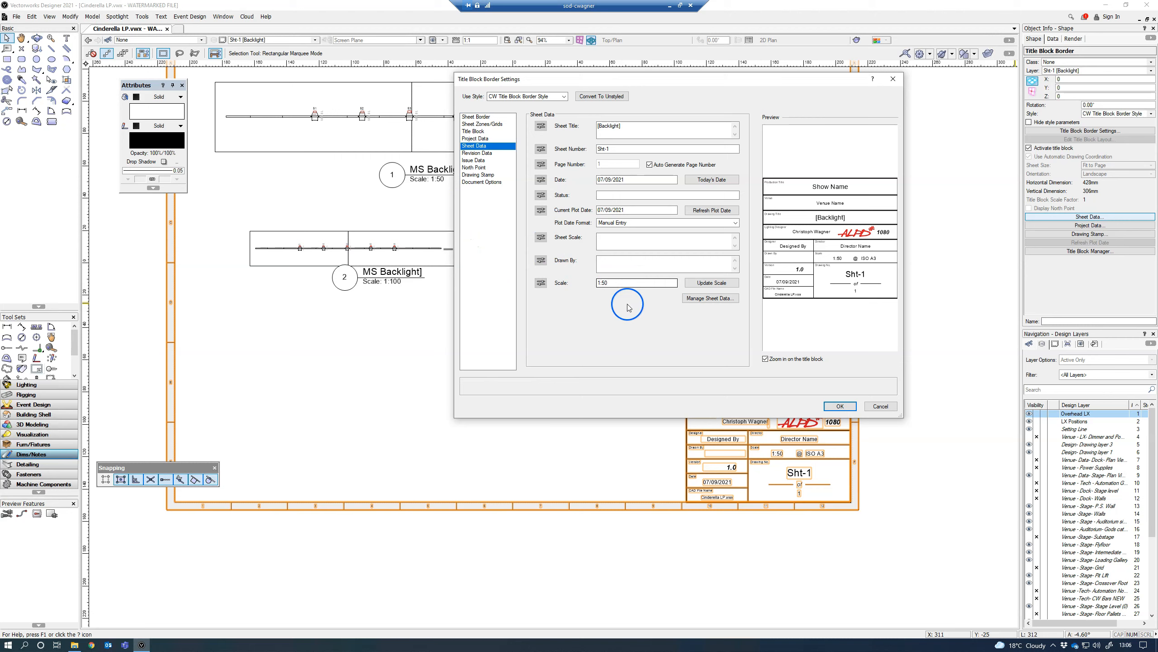
click(710, 284)
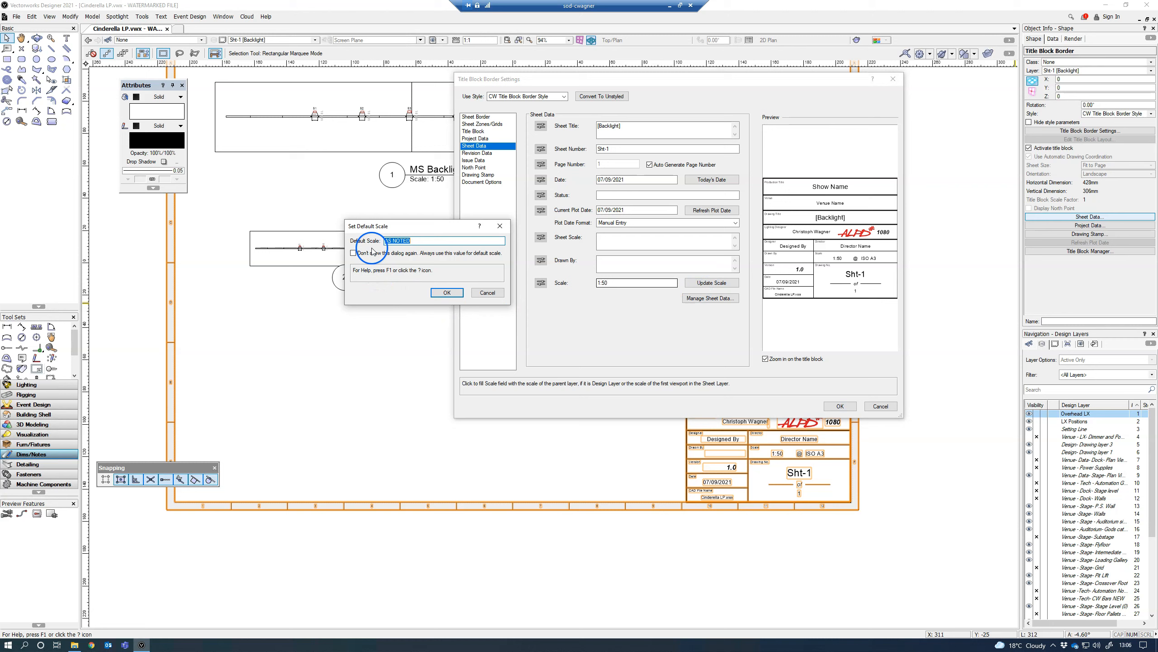
drag(403, 226, 488, 202)
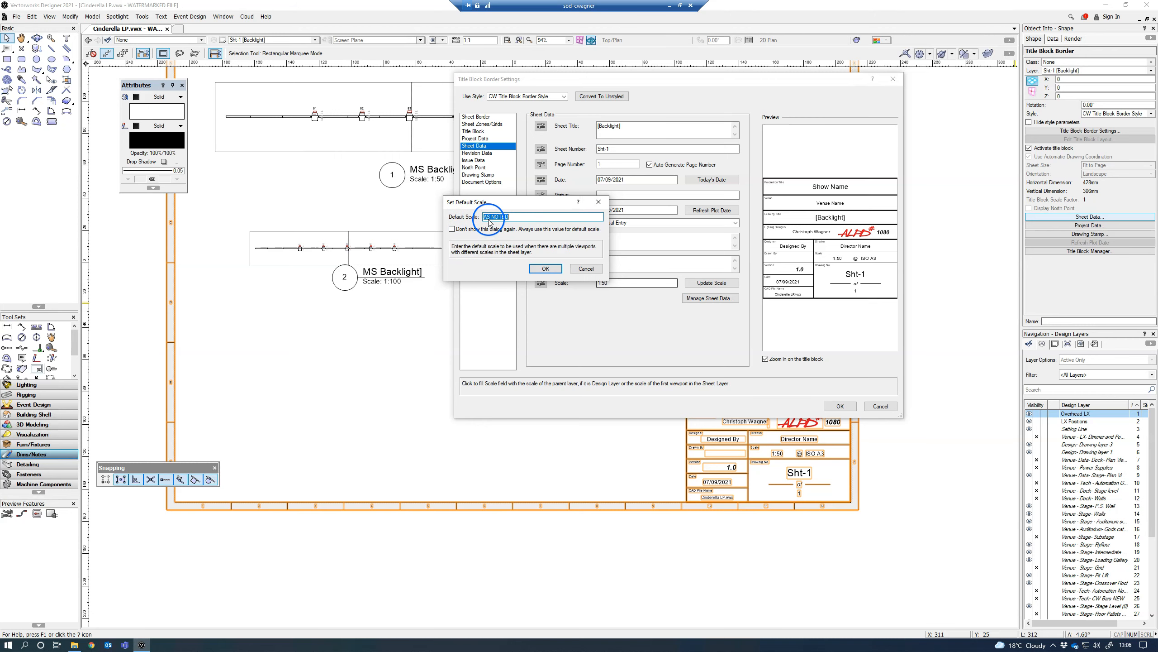
click(541, 267)
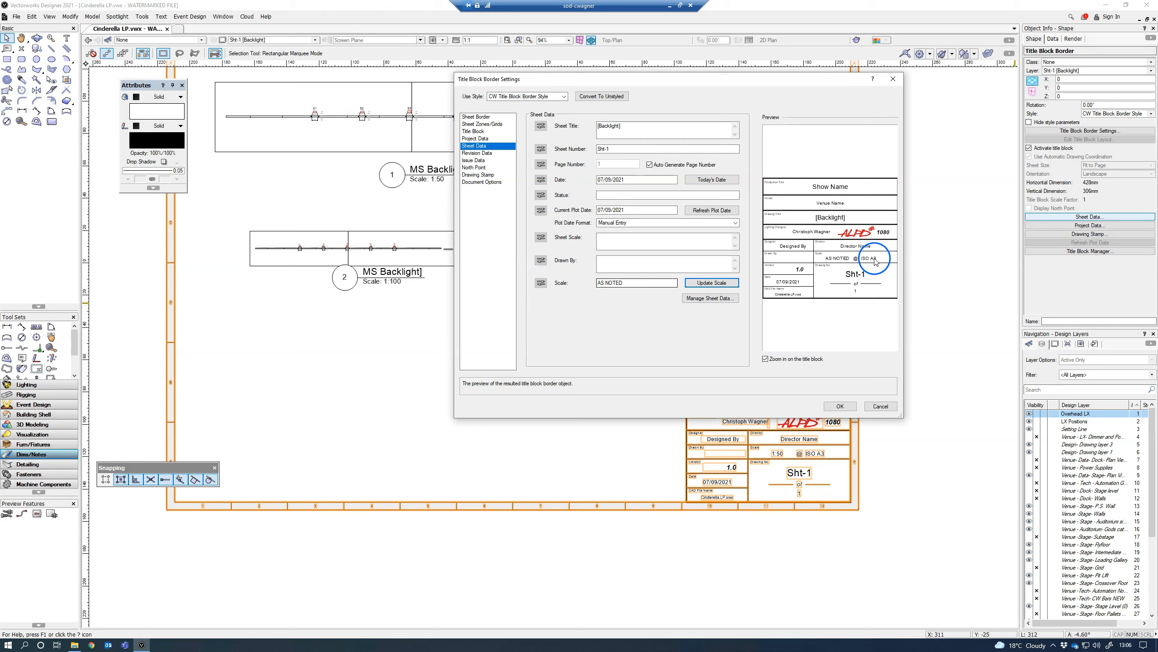
click(840, 406)
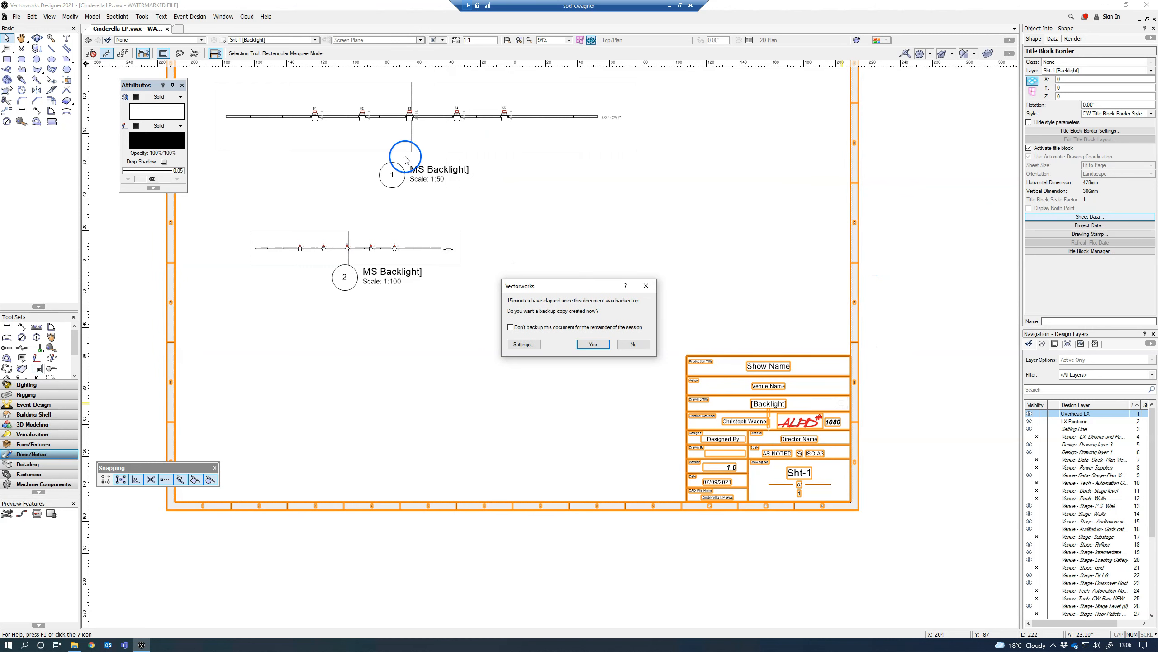
click(594, 344)
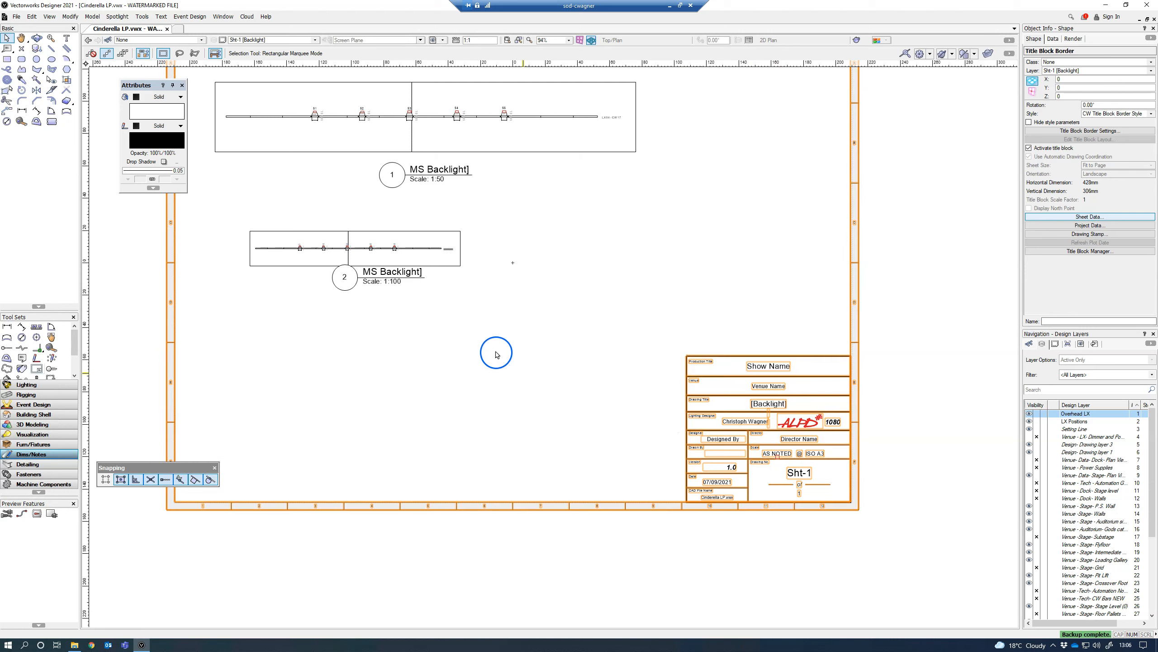
click(454, 328)
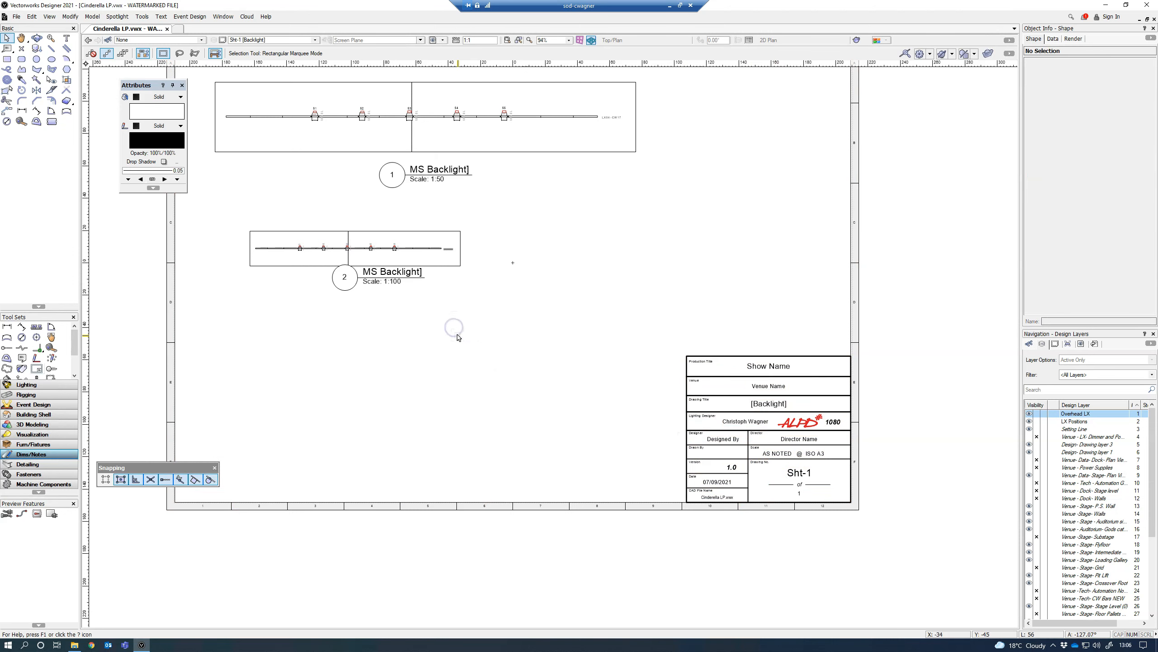
Step: Delete the 1:100 duplicate viewport and update the title block's sheet data scale to 1:50
click(393, 271)
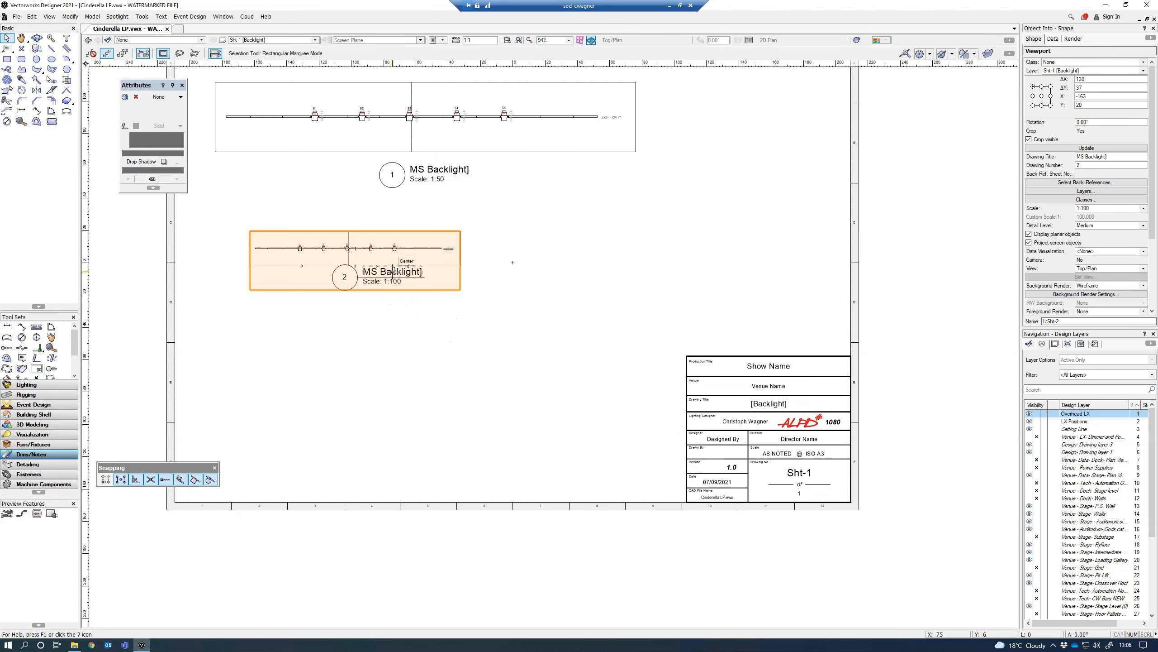
key(Delete)
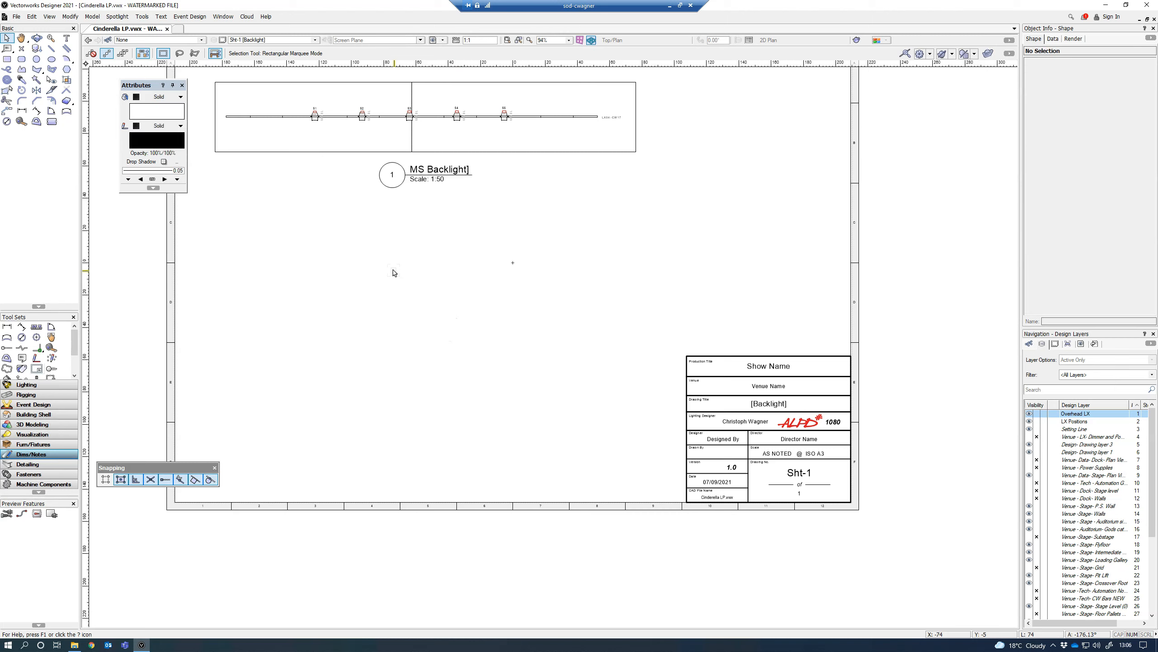
click(740, 421)
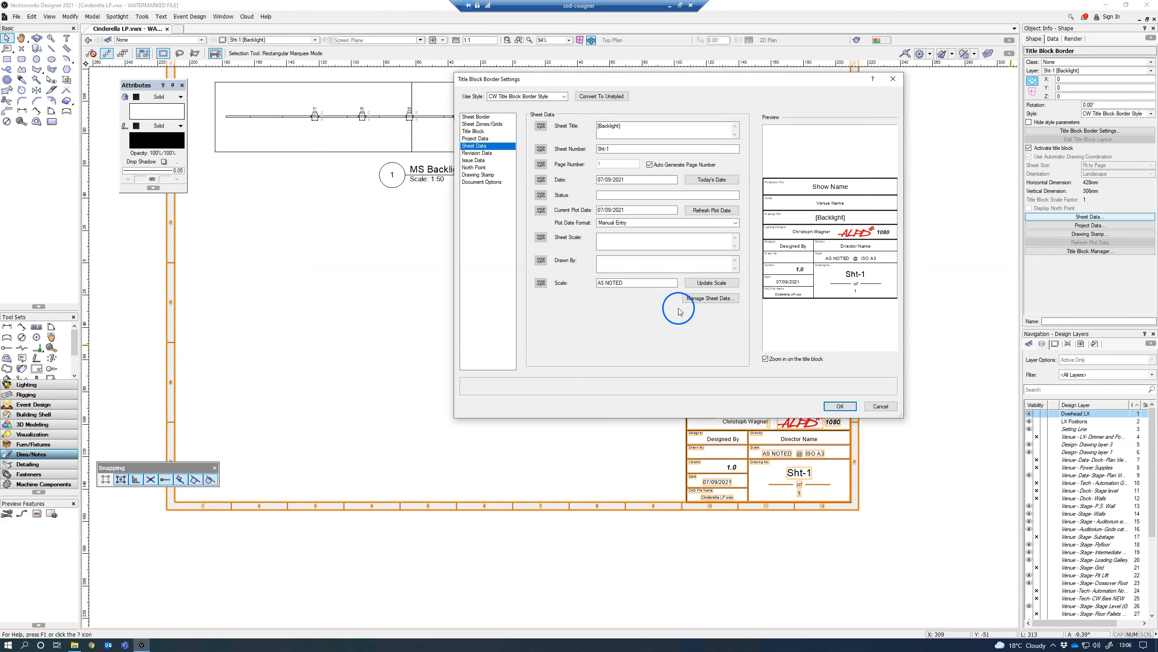
click(691, 284)
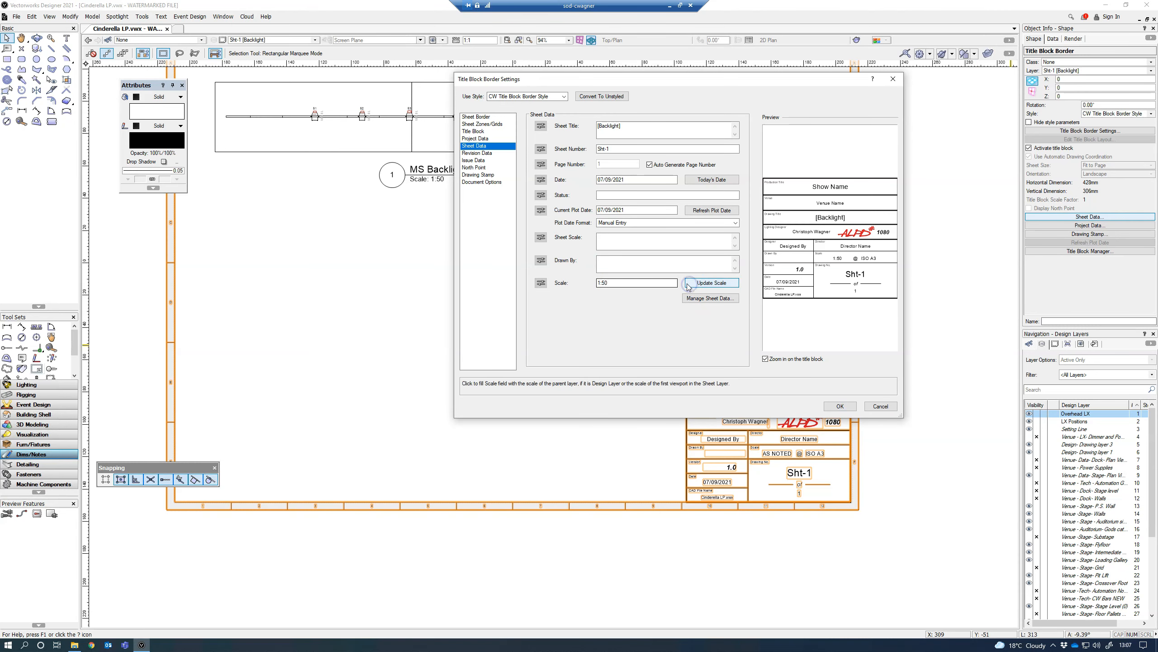
click(829, 406)
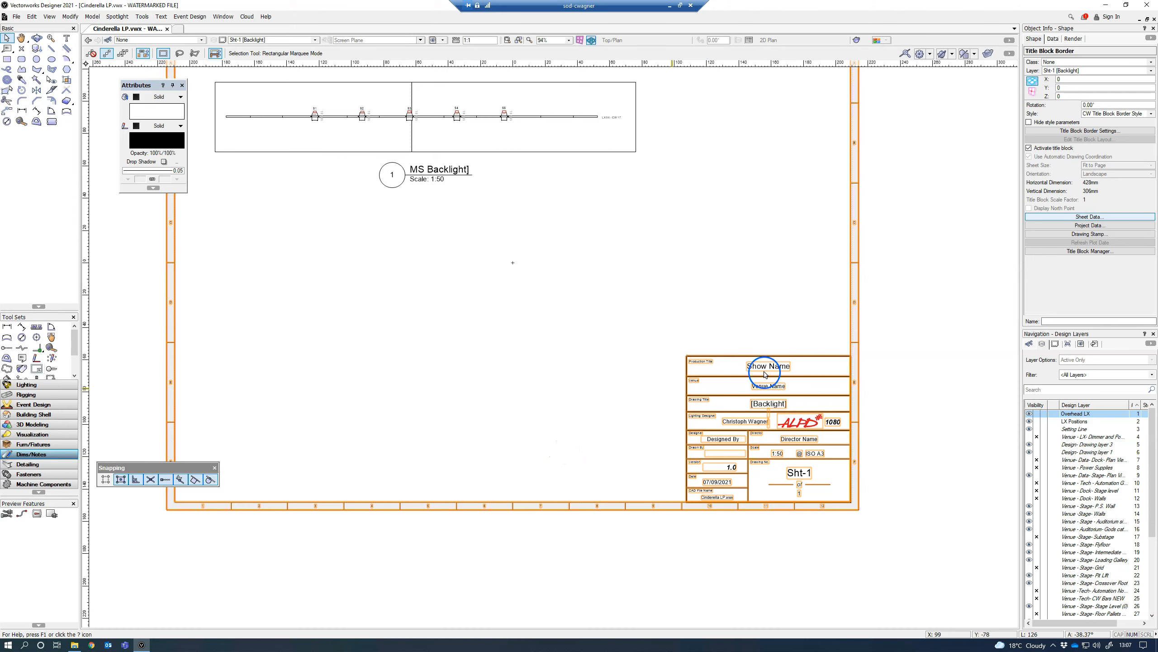
Step: Open the title block layout of the CW Title Block Border Style for editing
key(space)
drag(859, 366, 791, 362)
scroll(694, 378, up, 2)
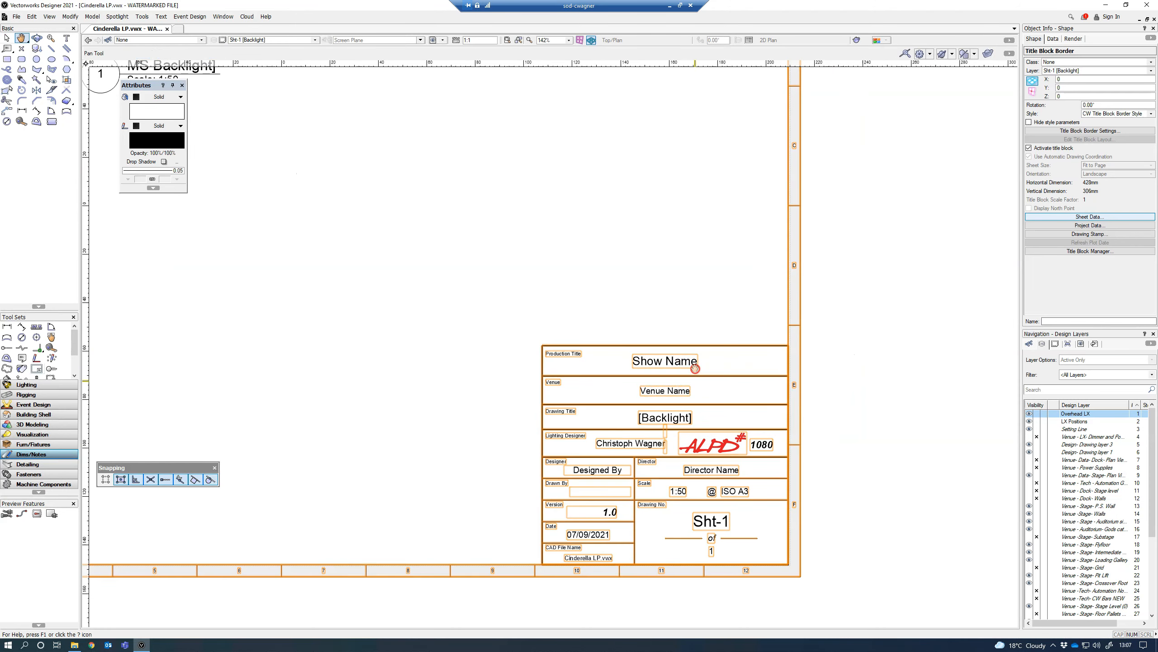
drag(695, 368, 694, 331)
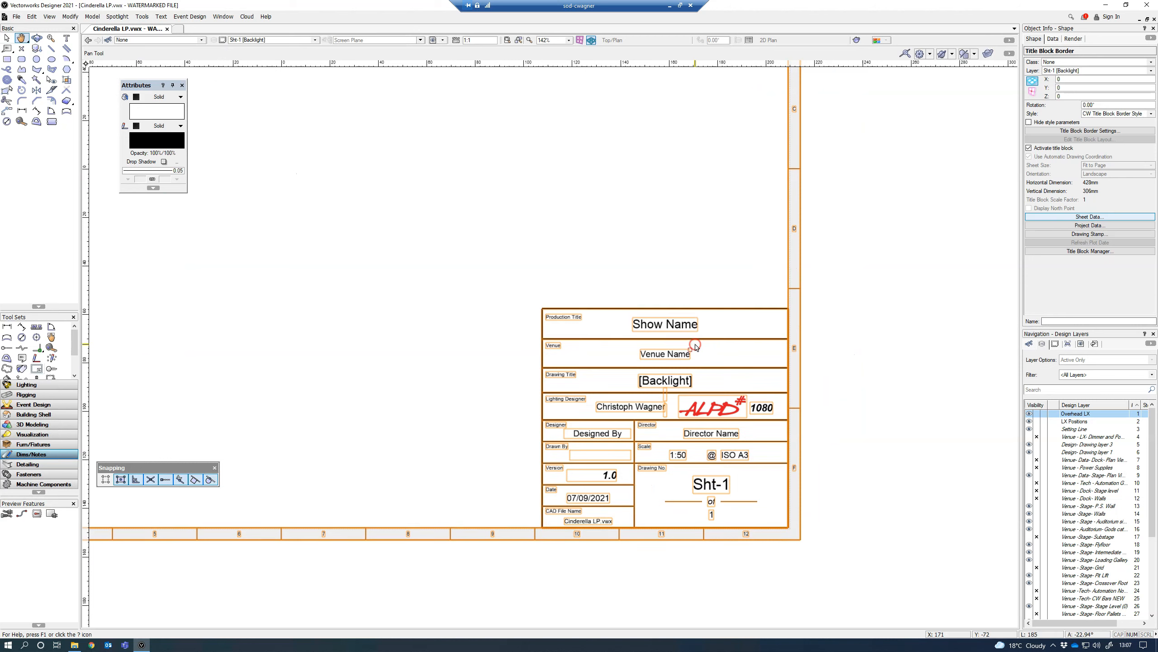
click(612, 285)
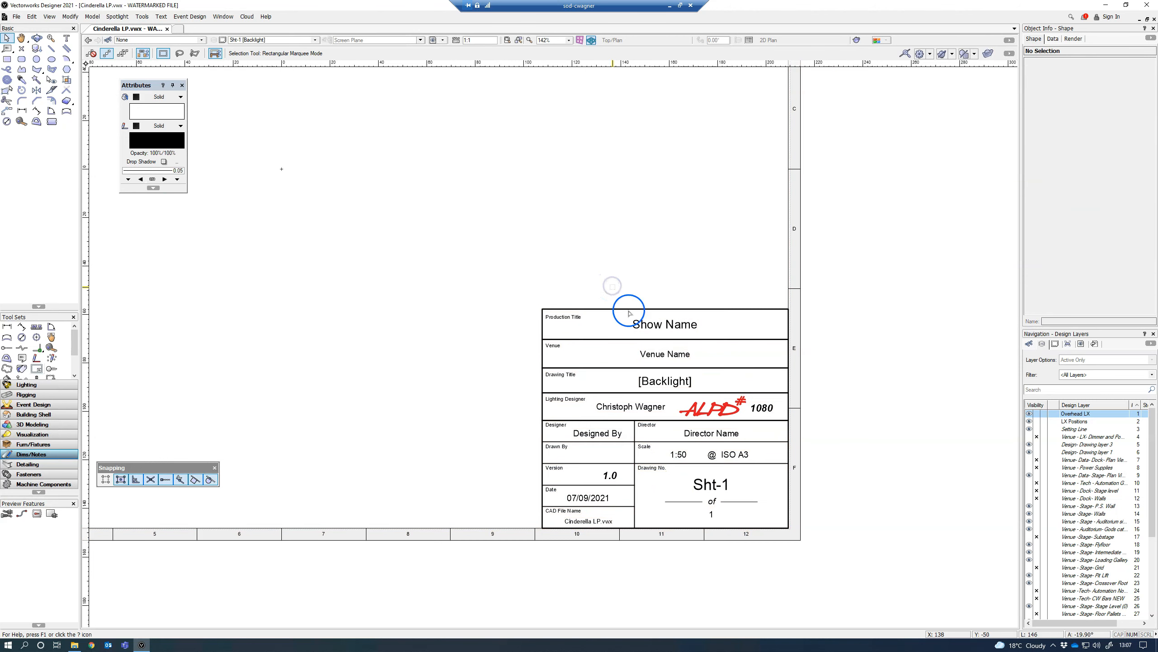
click(642, 321)
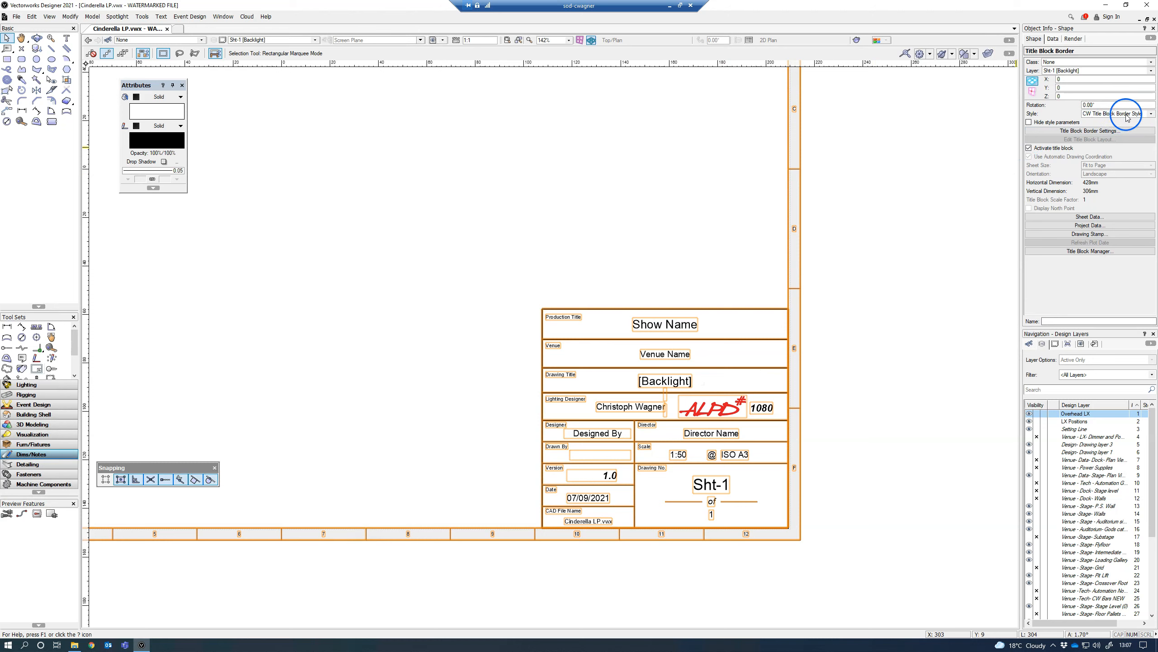
click(1152, 114)
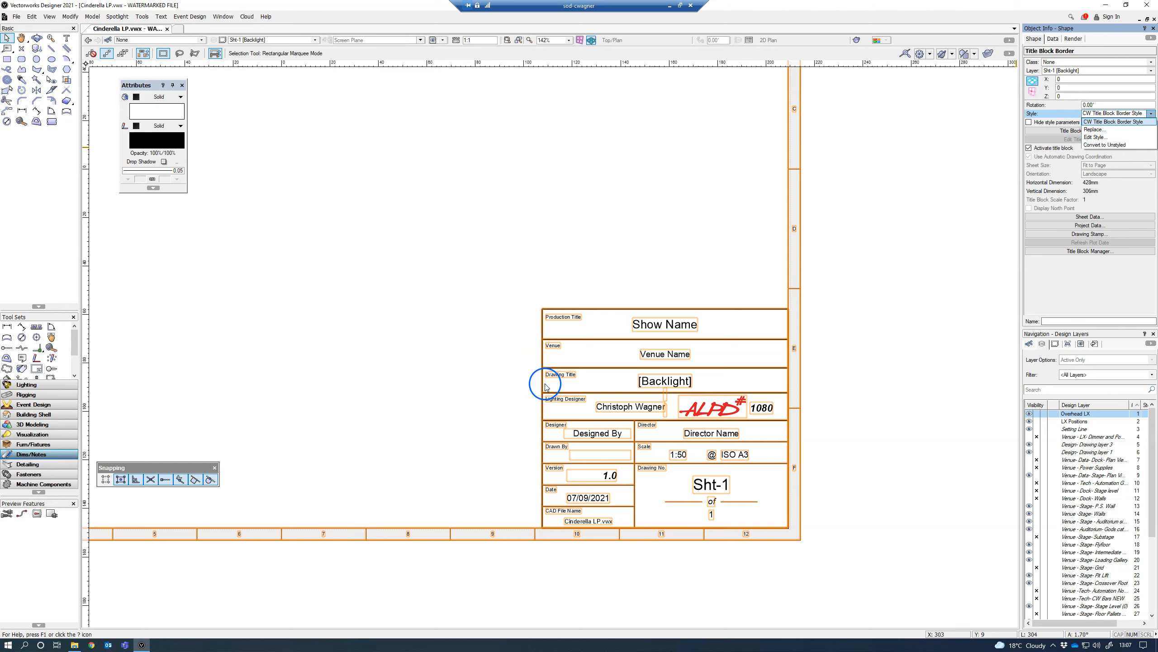
click(535, 427)
click(1118, 145)
click(1098, 141)
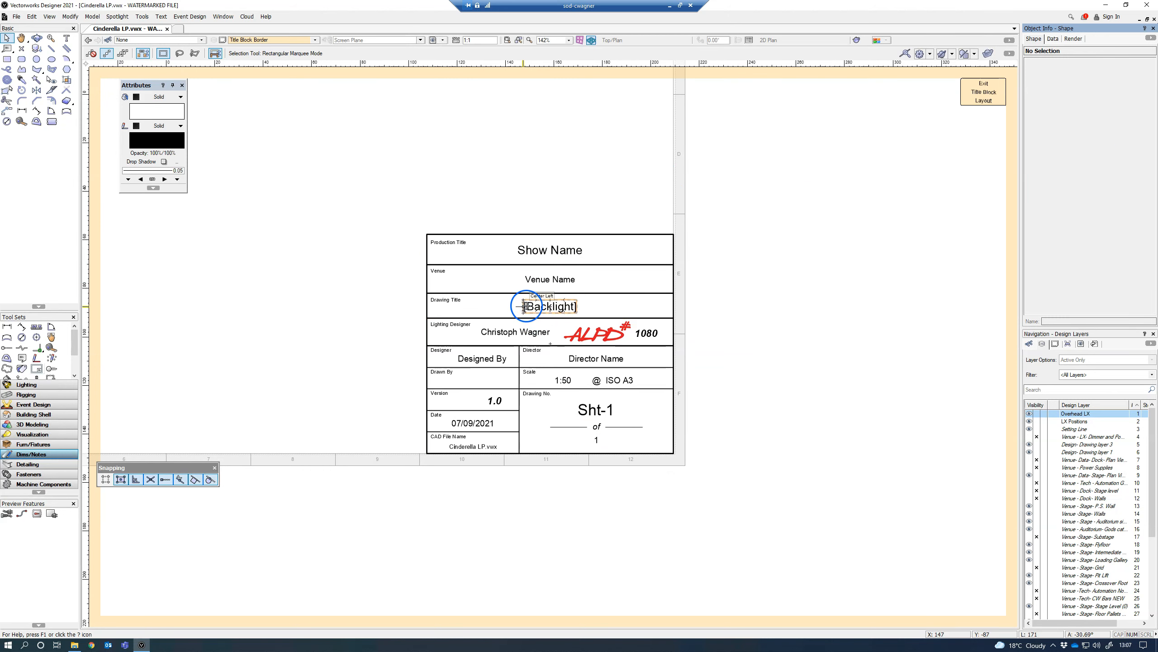
Step: Duplicate the lighting designer's name text and place the copy well above the title block, at about X 123, Y -25
click(504, 336)
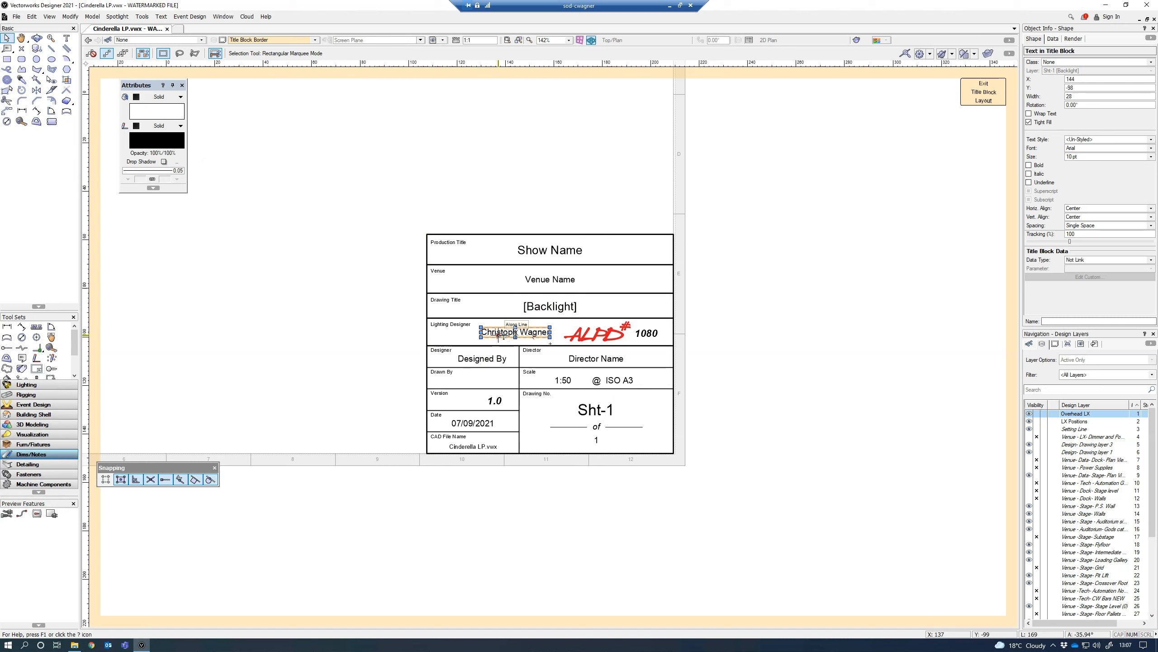
drag(507, 336, 462, 206)
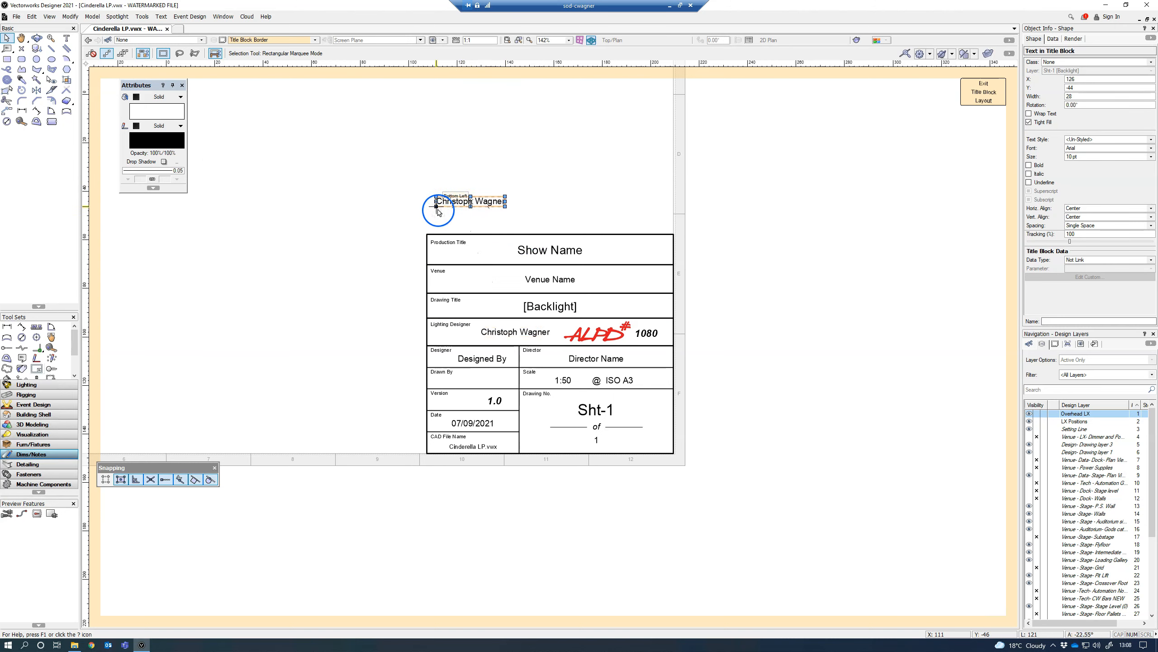
scroll(437, 210, up, 3)
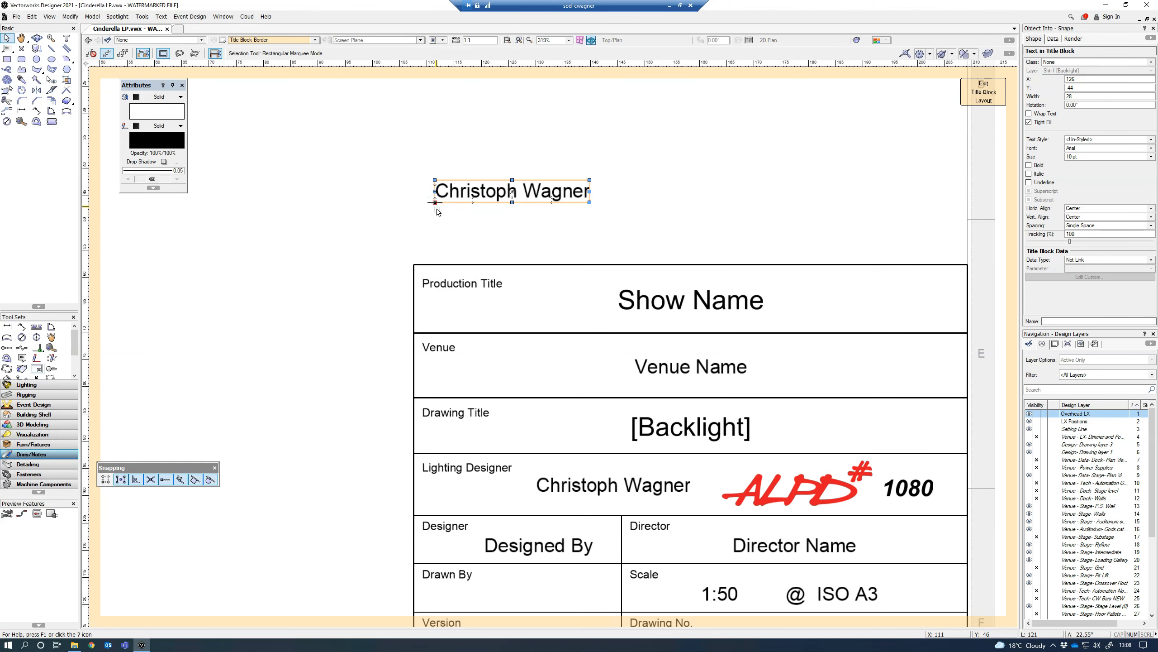
drag(436, 205, 419, 100)
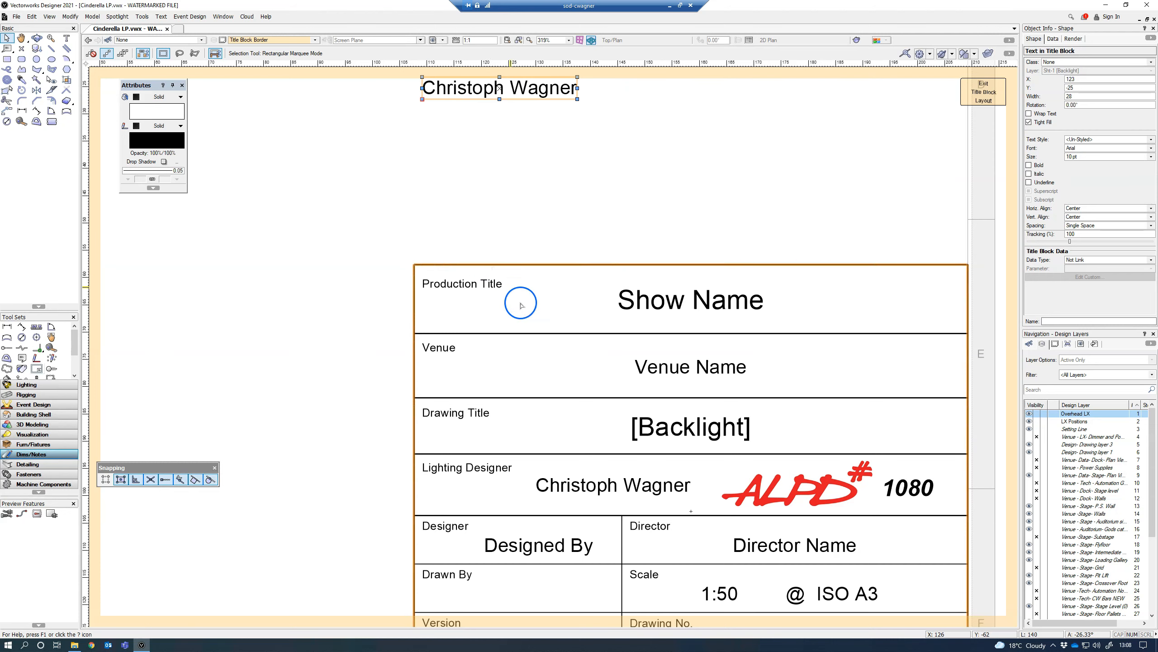
Step: Change the copied text to Revisions and align its left edge with the title block's field labels, at about X 117
double_click(472, 85)
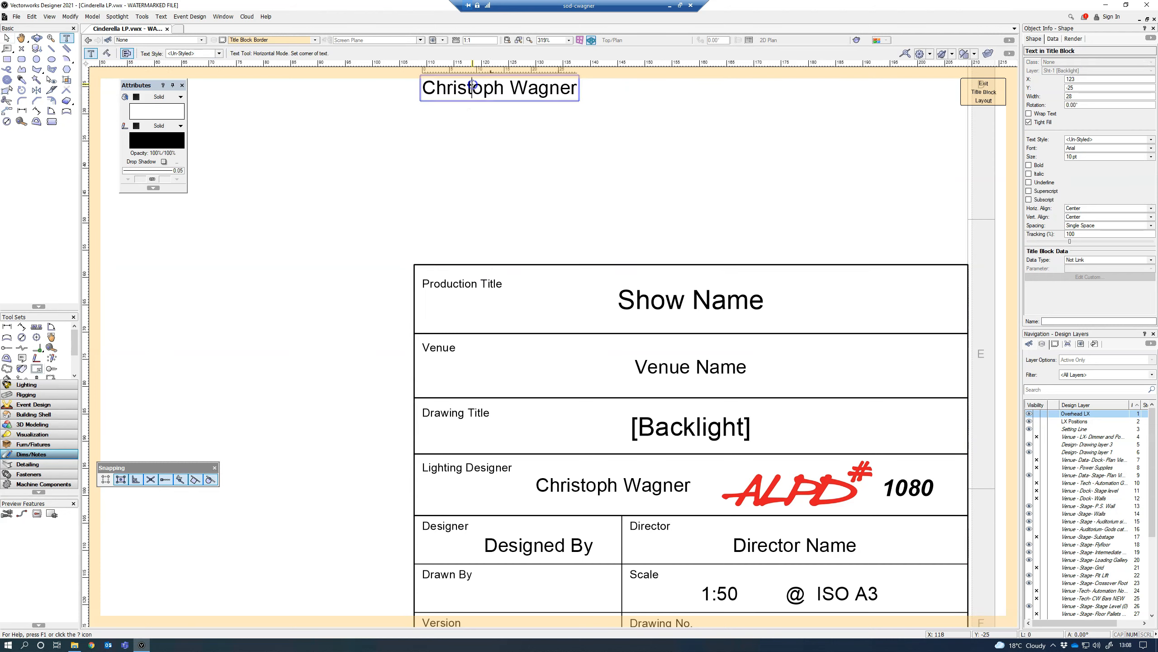
double_click(445, 87)
key(ctrl+a)
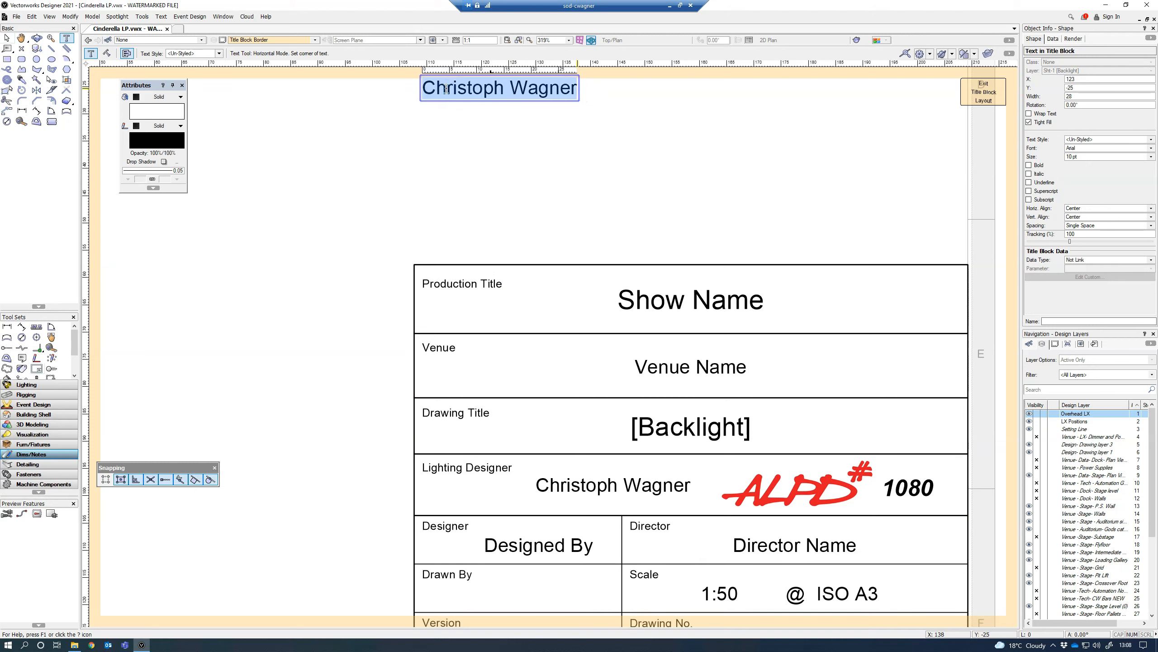
text(Revisions)
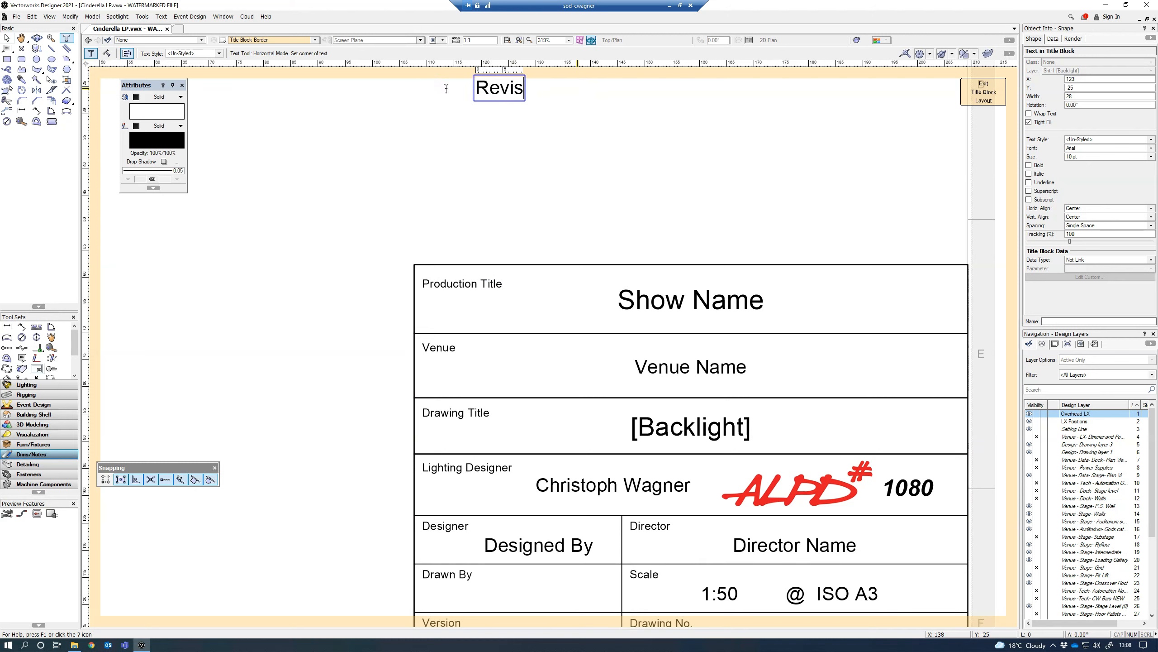
click(477, 95)
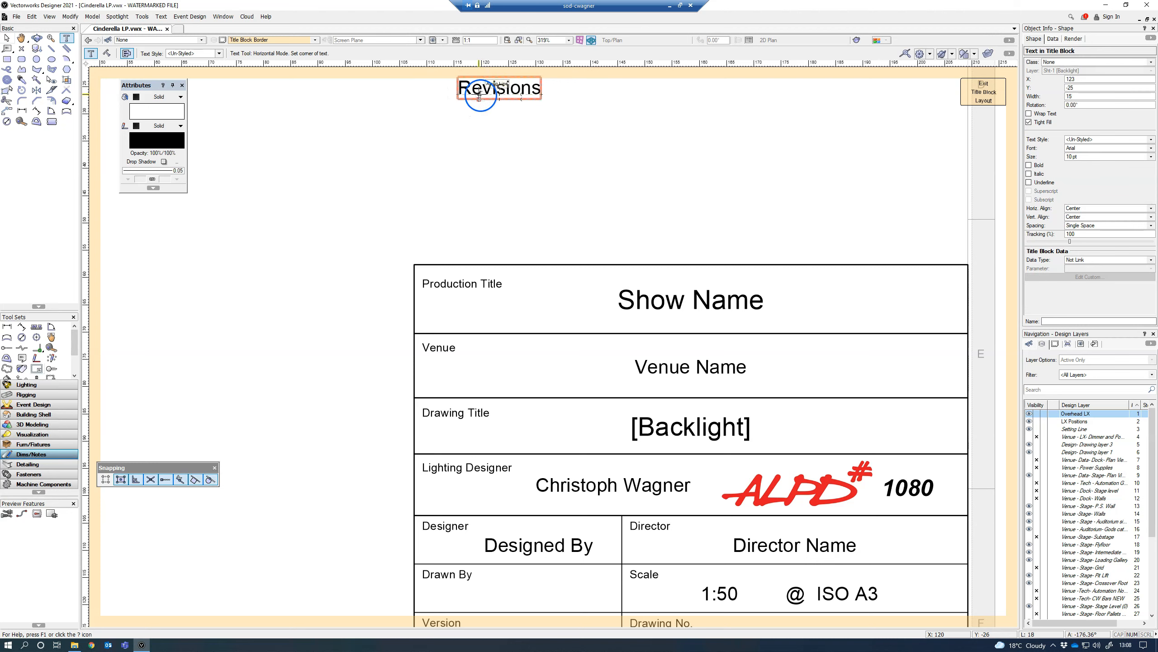
key(x)
drag(458, 101, 461, 106)
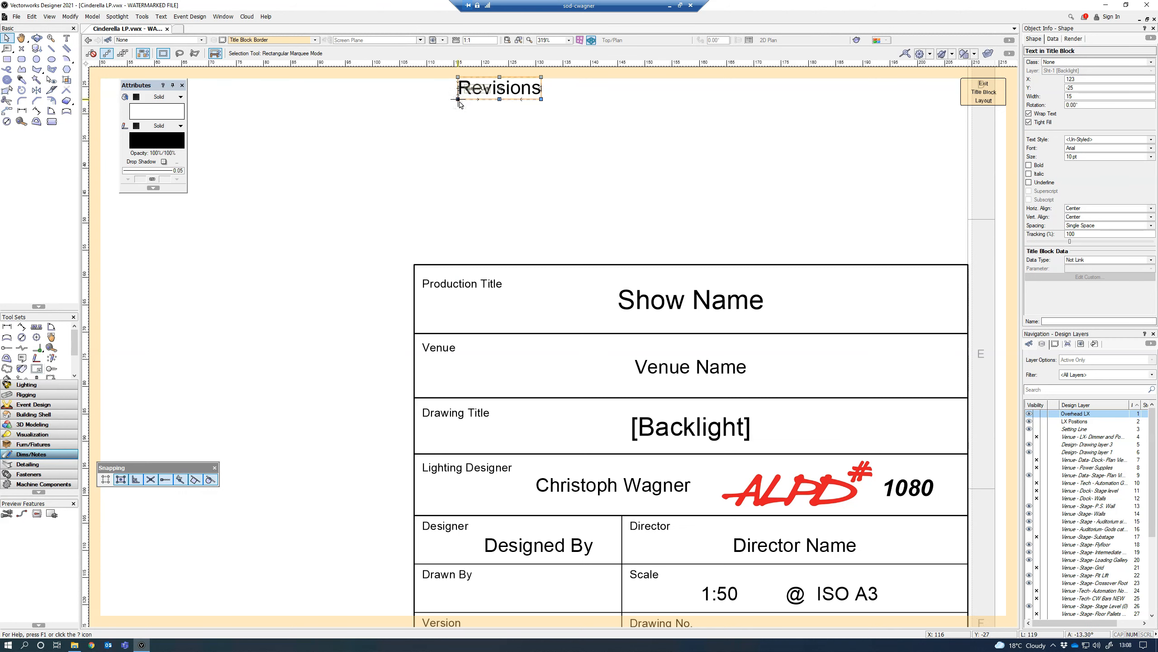
middle_drag(470, 119, 470, 147)
drag(457, 127, 419, 128)
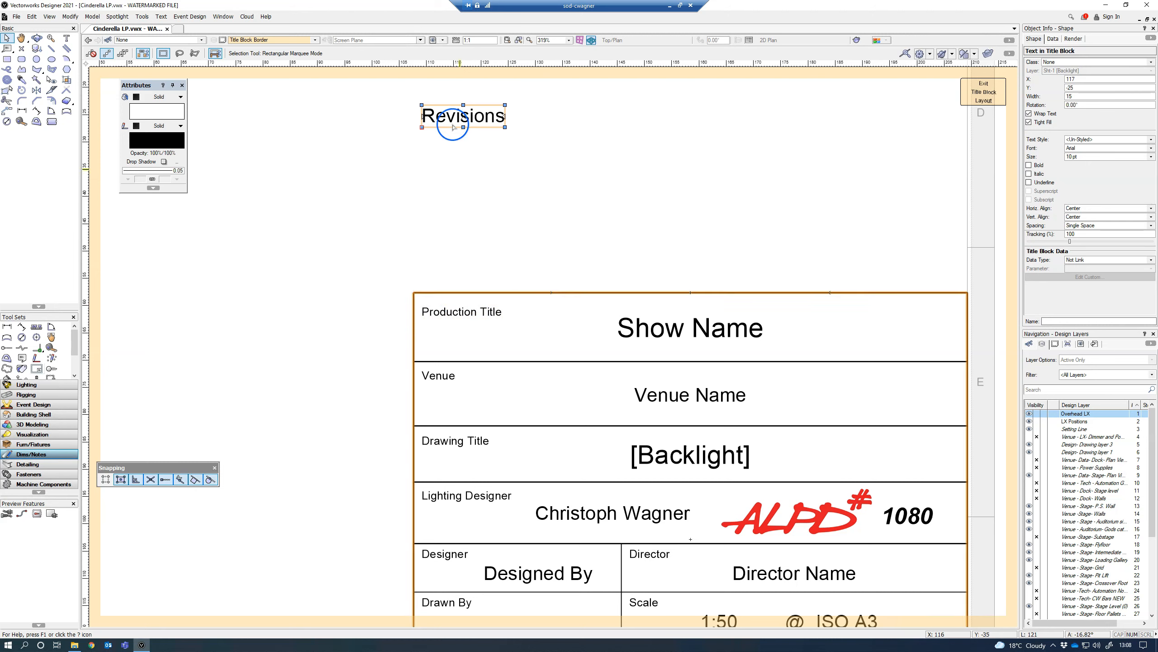
Step: Place three copies of the Revisions text in a row just above the Production Title box, then select the original heading
drag(456, 115, 861, 275)
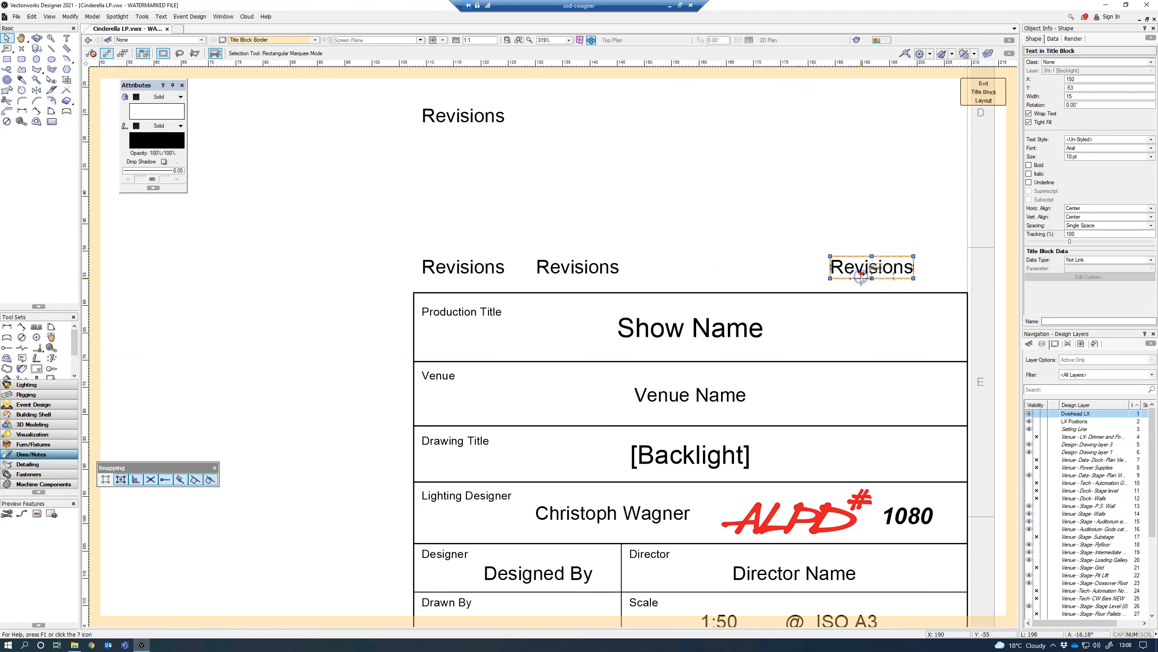
click(467, 268)
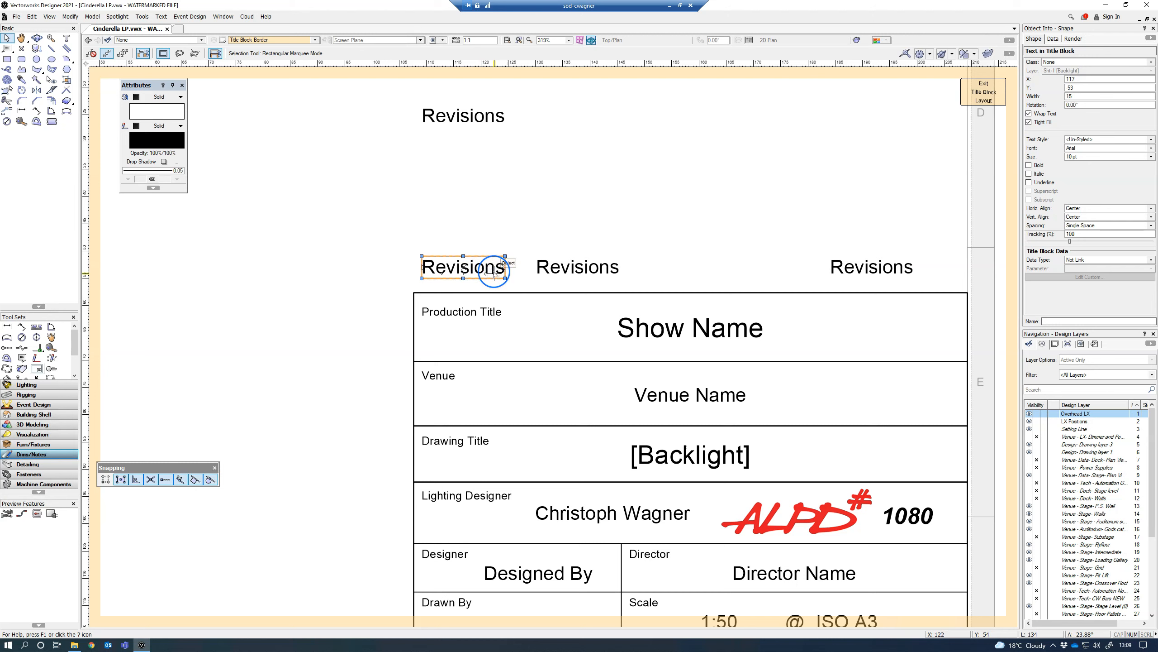
click(467, 116)
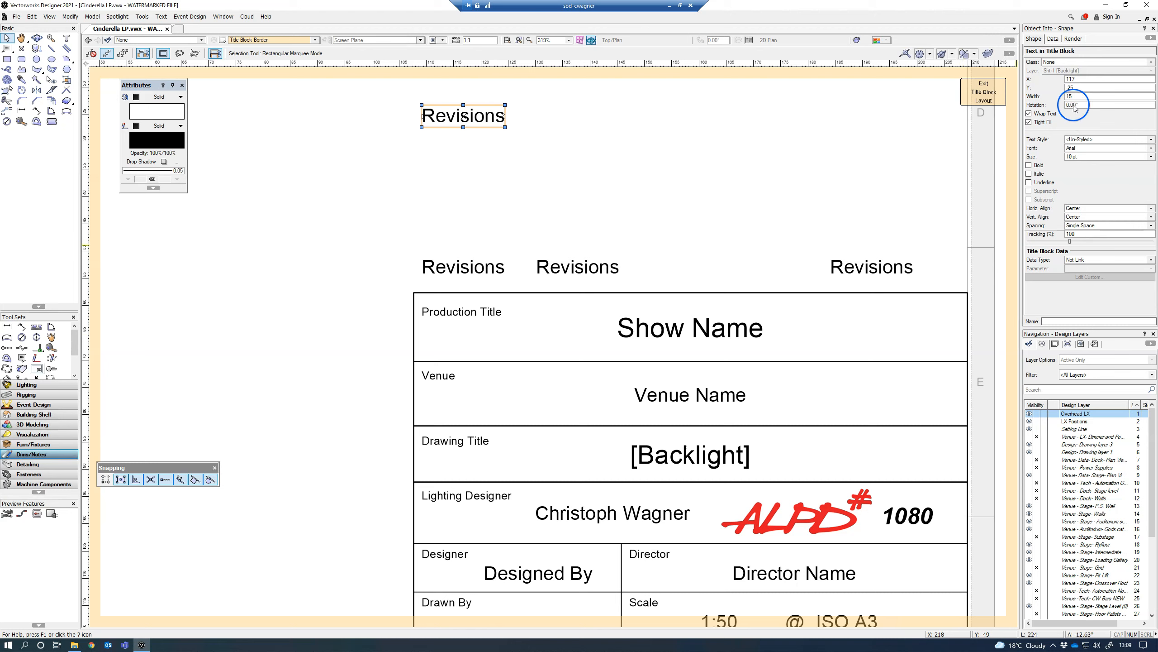
Step: Link the leftmost Revisions text directly above the Production Title box to the Revision Data Number parameter
click(489, 268)
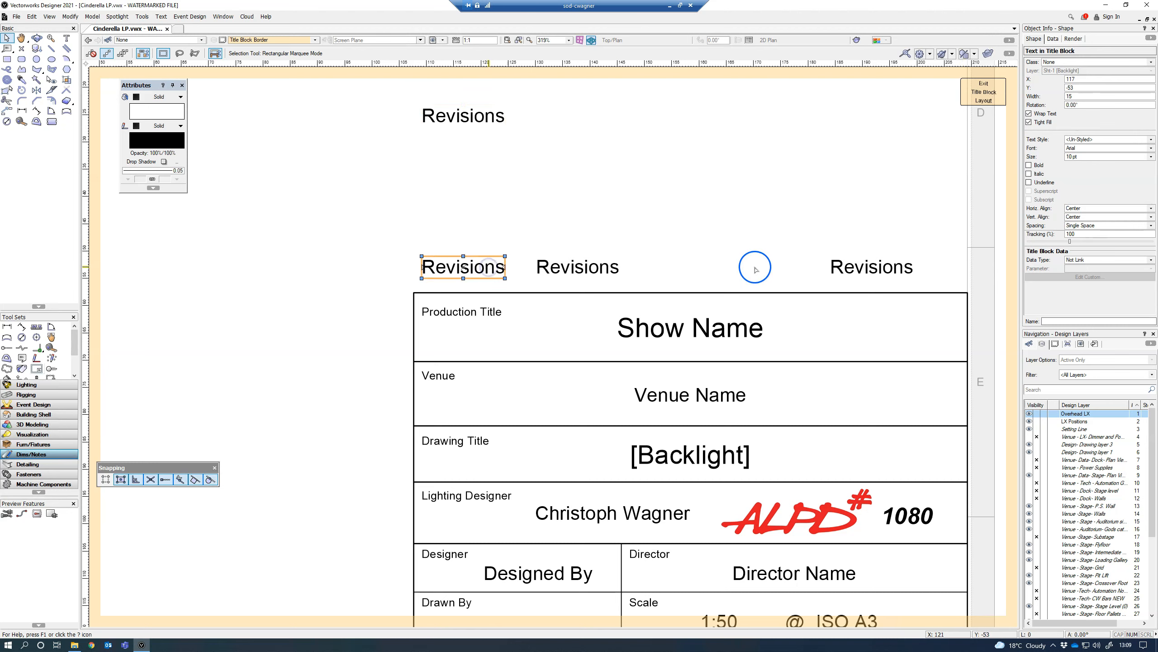
click(1086, 259)
click(1084, 275)
click(1086, 268)
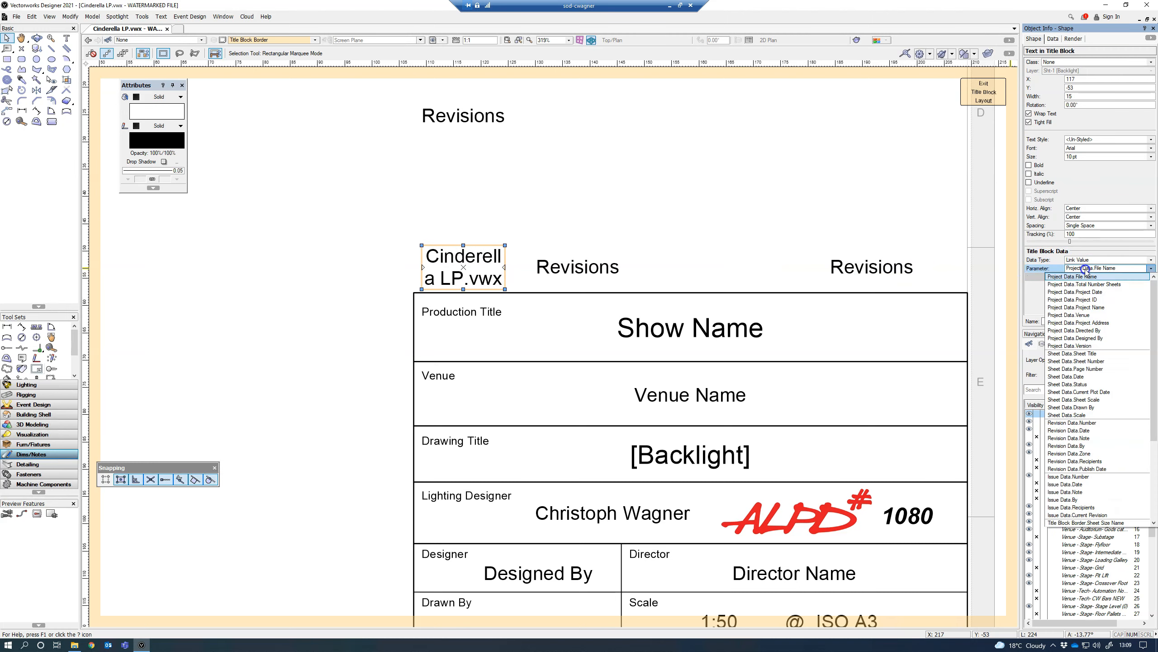
click(1089, 422)
Step: Link the middle Revisions text in the row above the title block to the Revision Data Note parameter
click(598, 269)
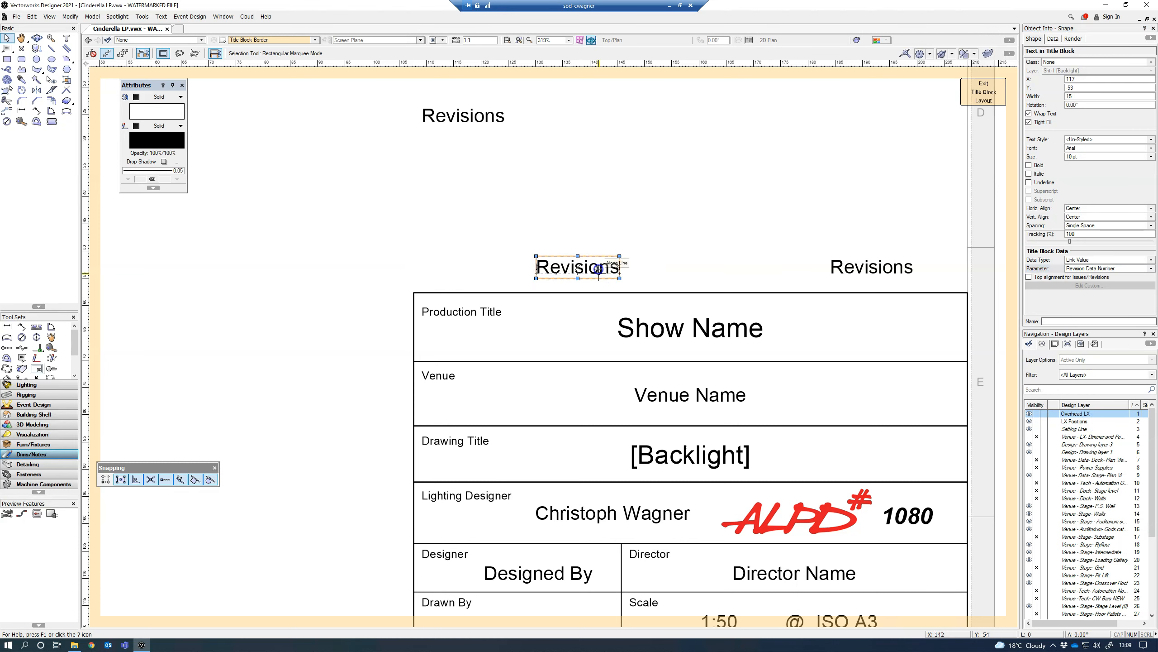
click(1080, 260)
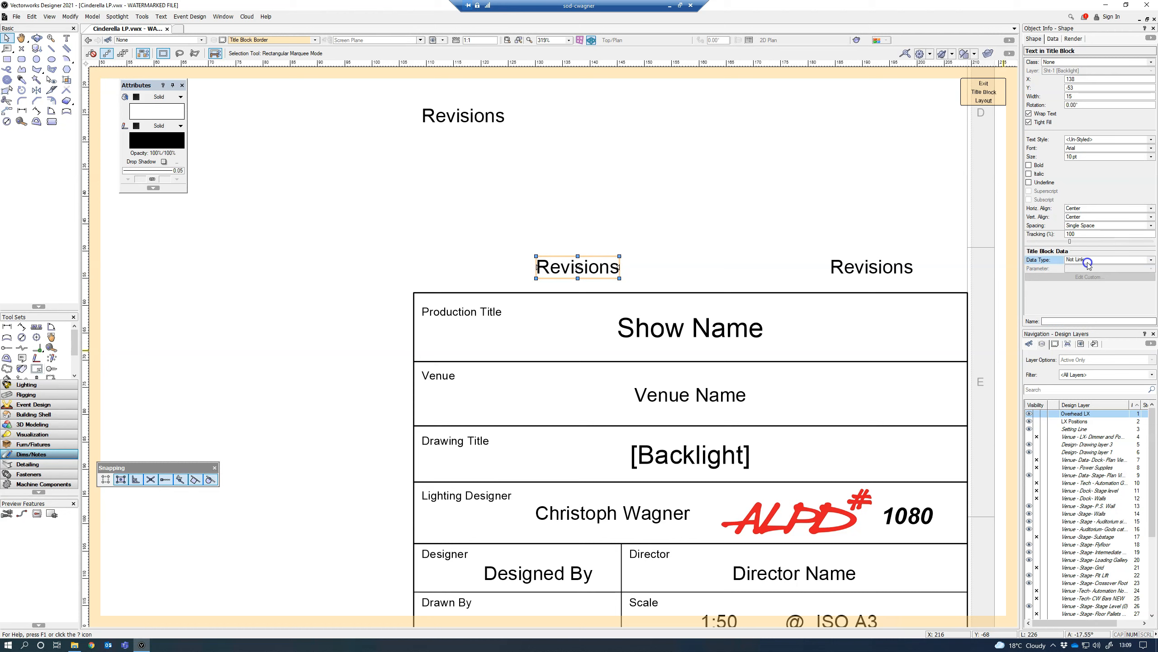
click(1083, 274)
click(1086, 269)
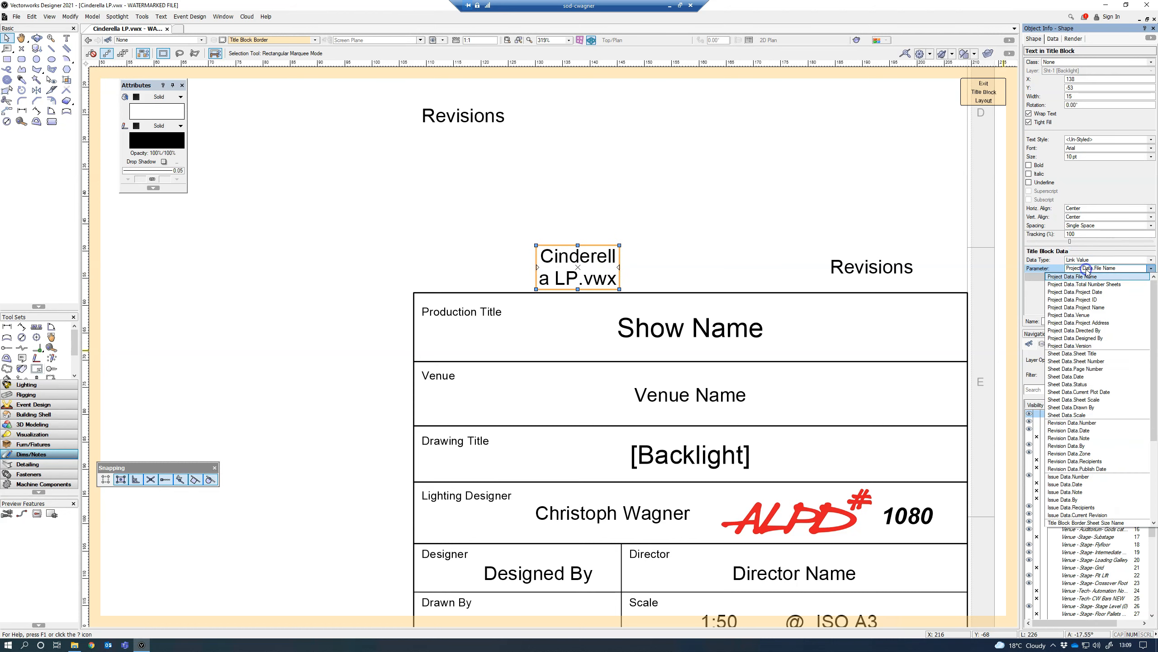
click(1089, 438)
Step: Link the rightmost Revisions text in the row to the Revision Data Date parameter and exit the title block layout
click(838, 267)
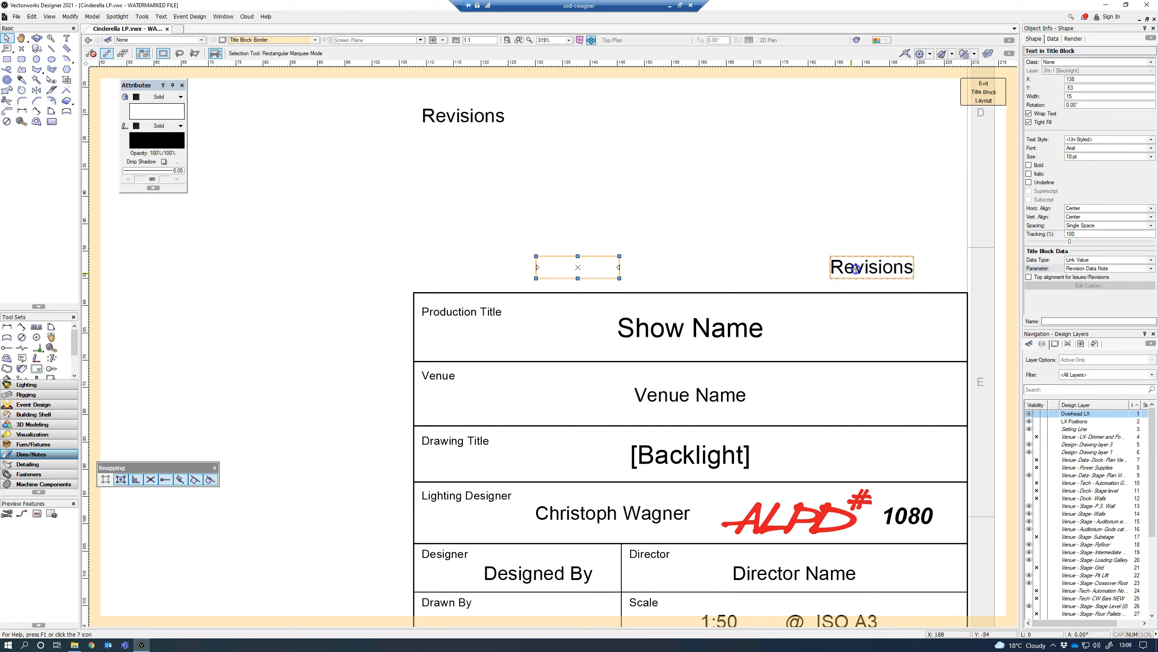
click(1075, 259)
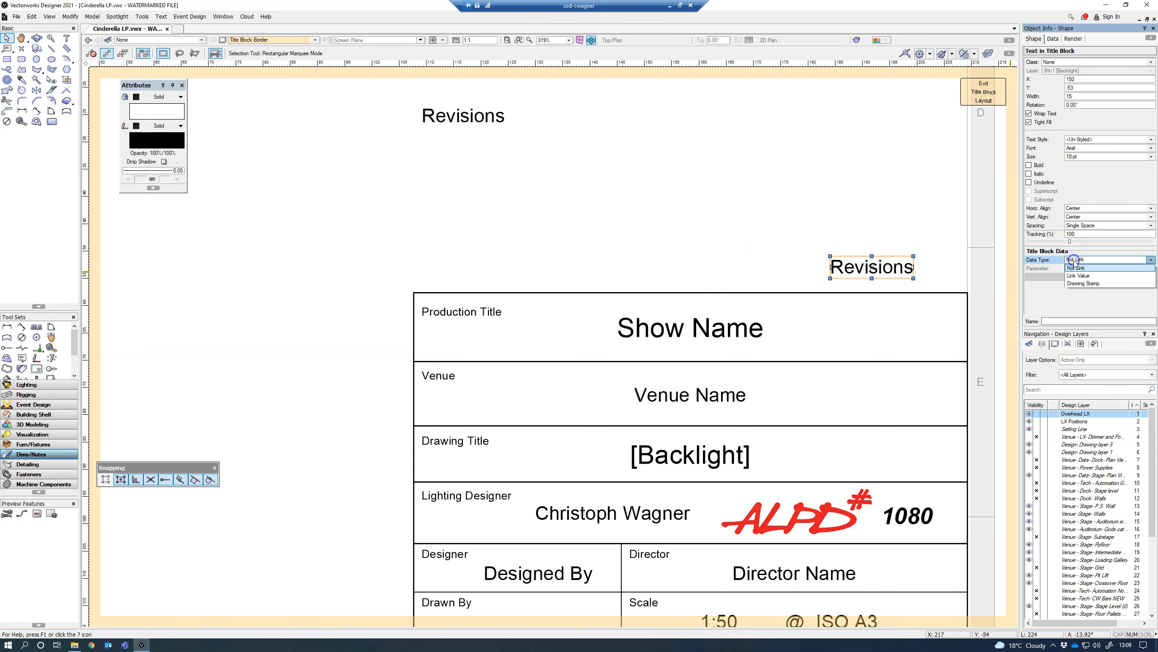
click(1078, 275)
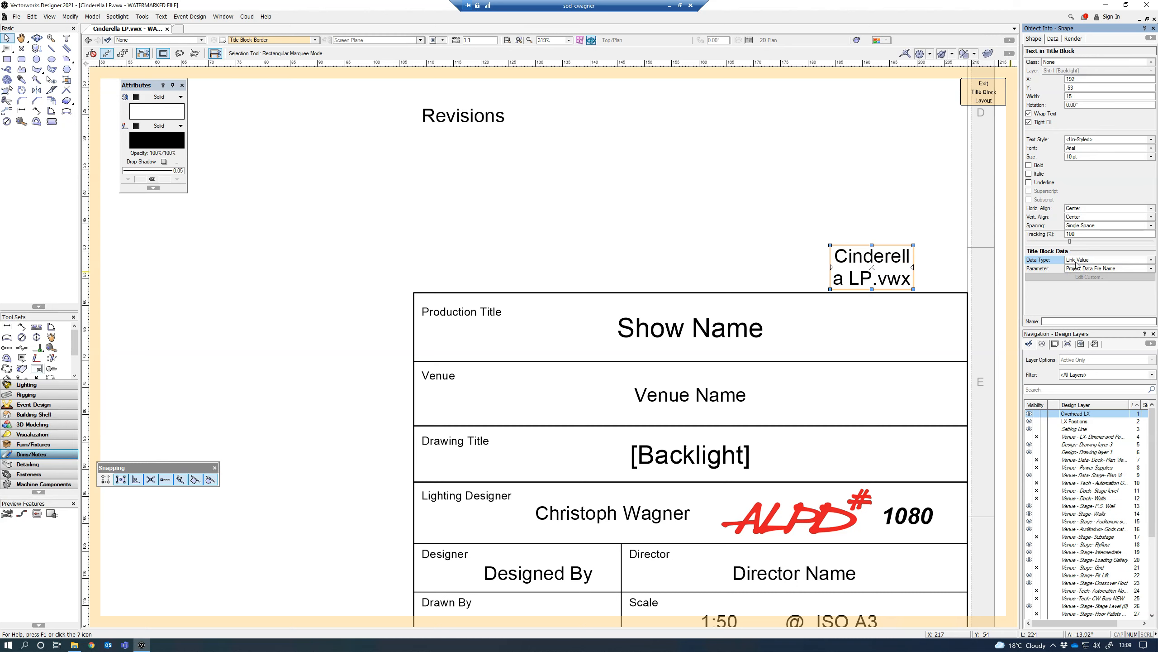
click(1078, 268)
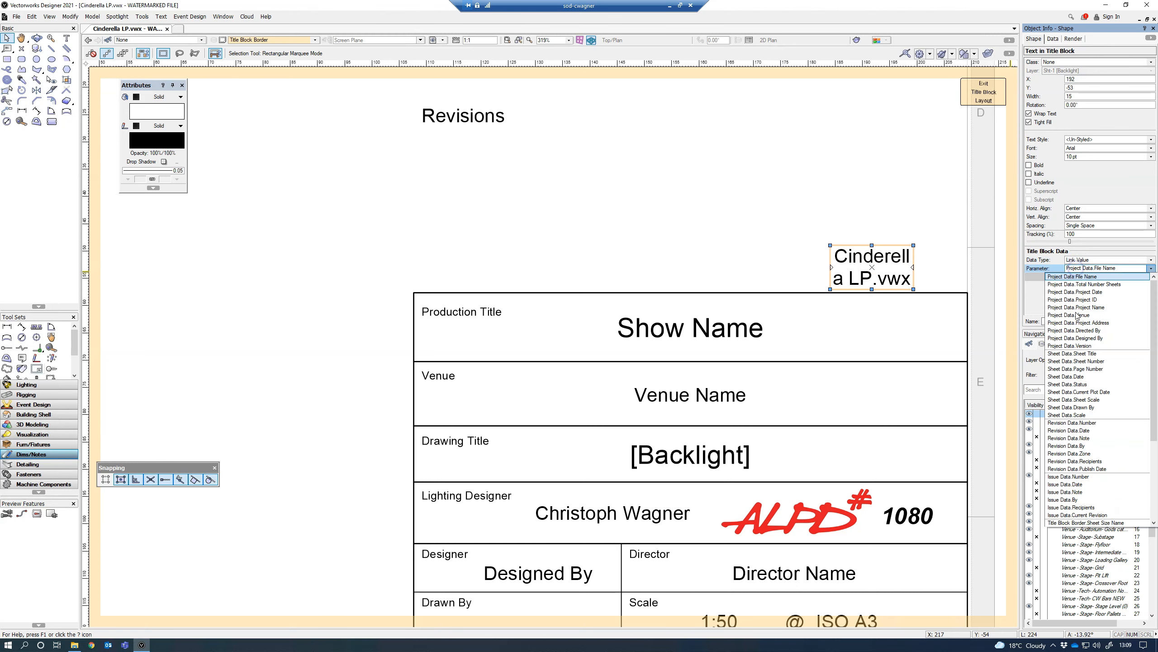
click(1073, 431)
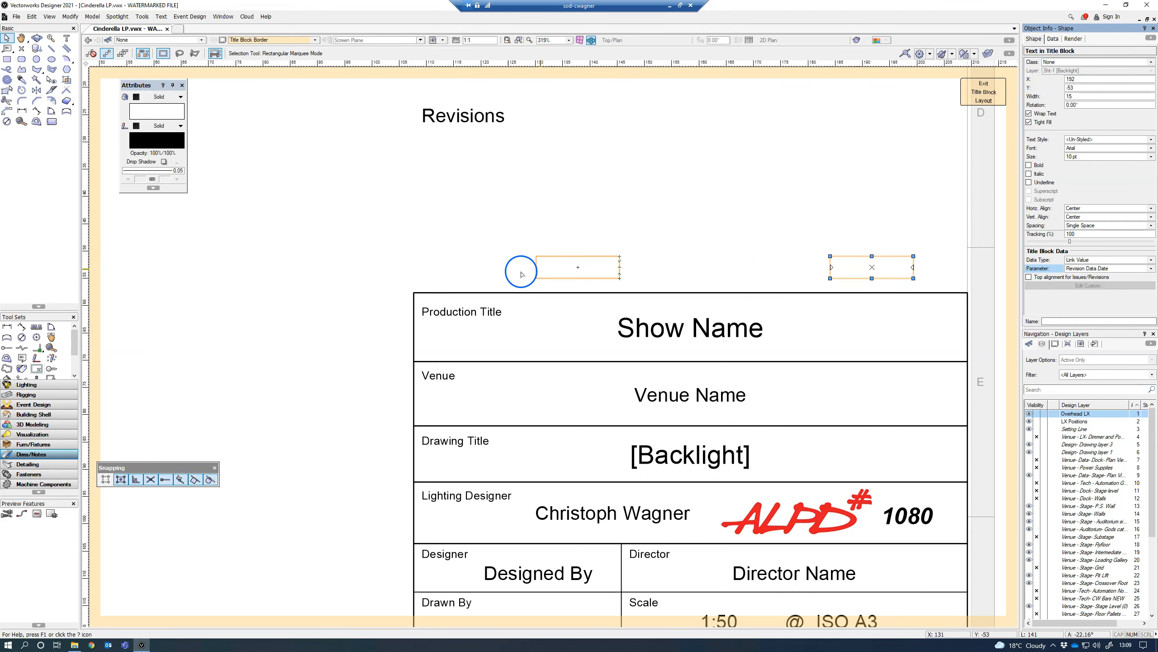
click(985, 100)
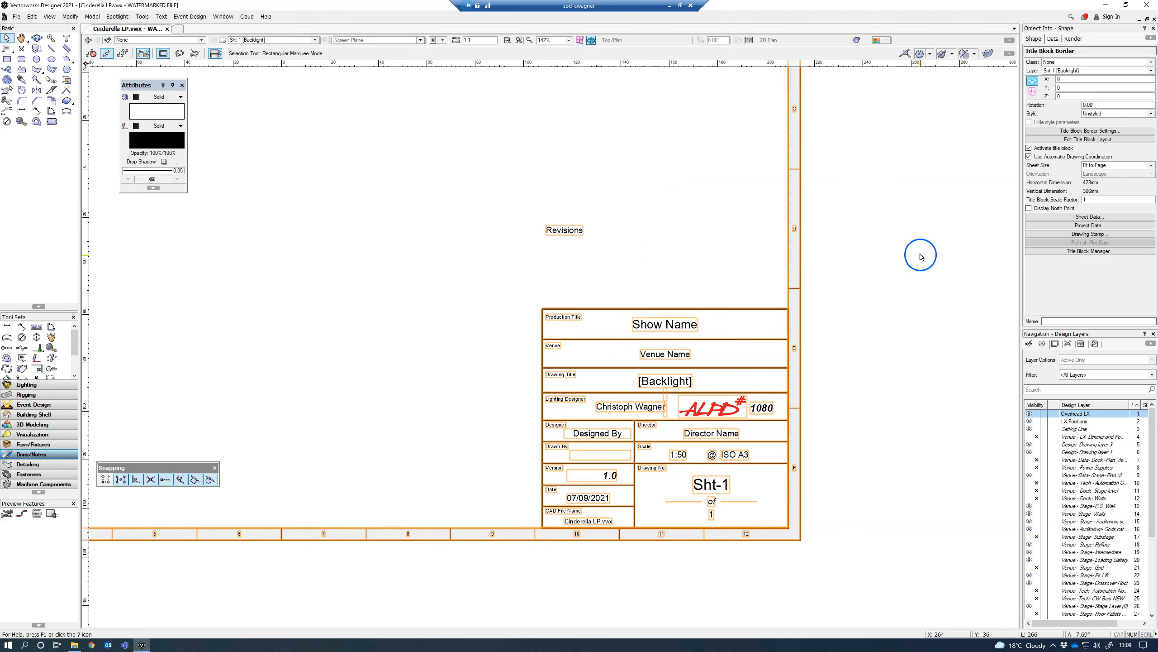
Step: In the border's revision data, set the number of revisions to display to 4 and add a revision described as "added backlight"
click(1089, 217)
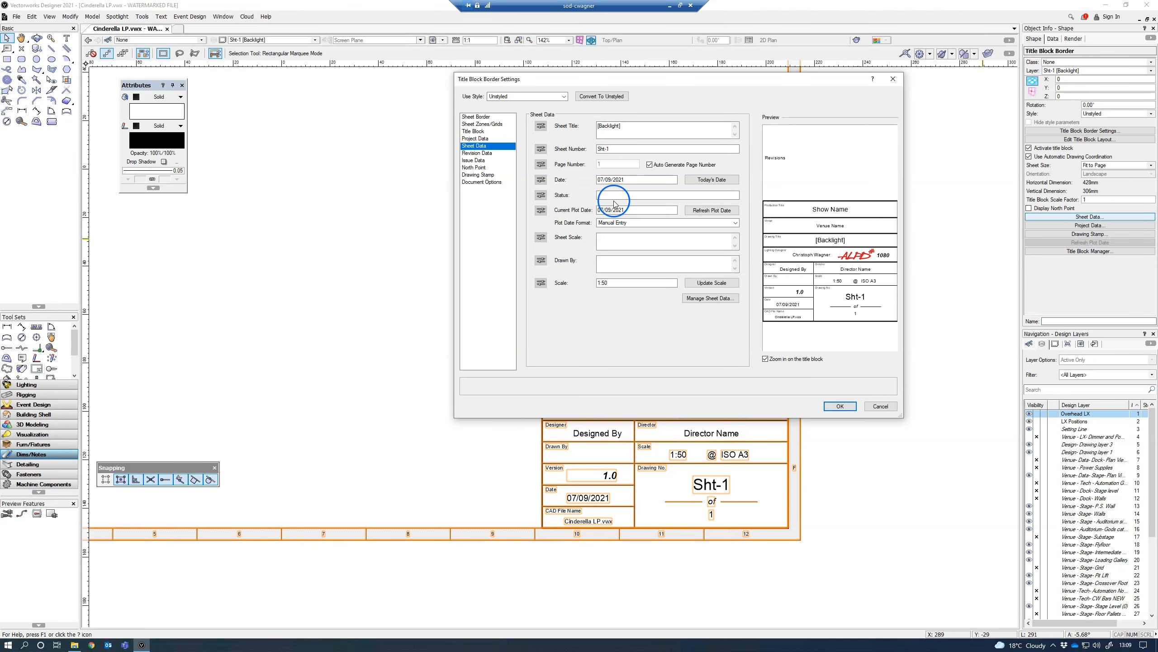
click(477, 153)
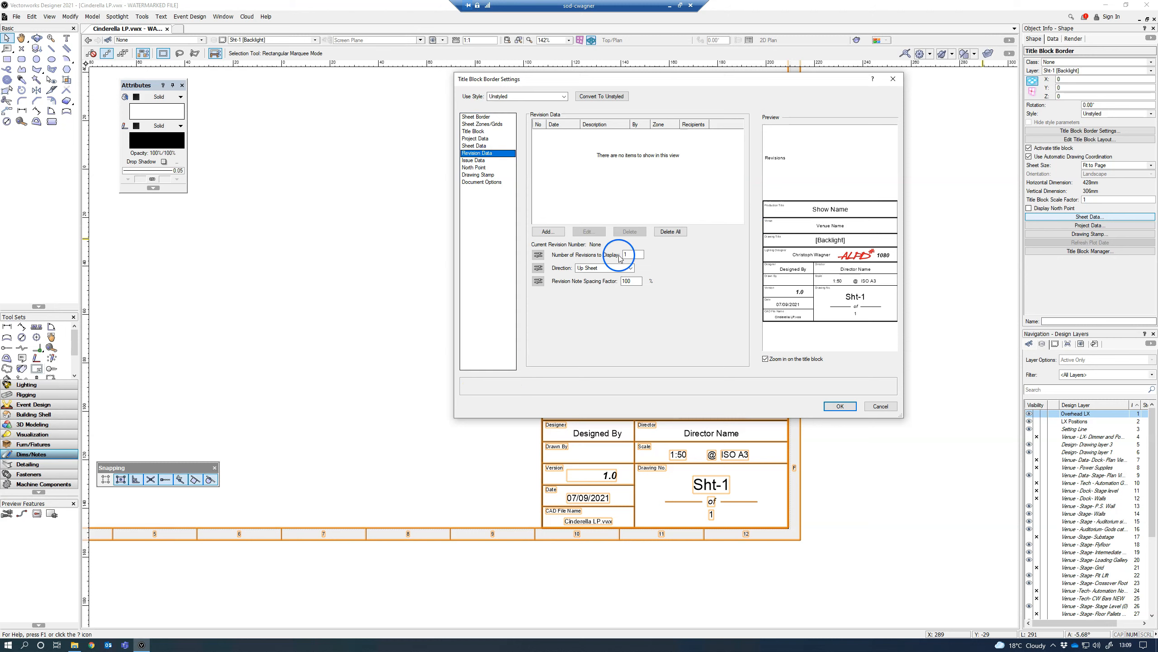
double_click(634, 254)
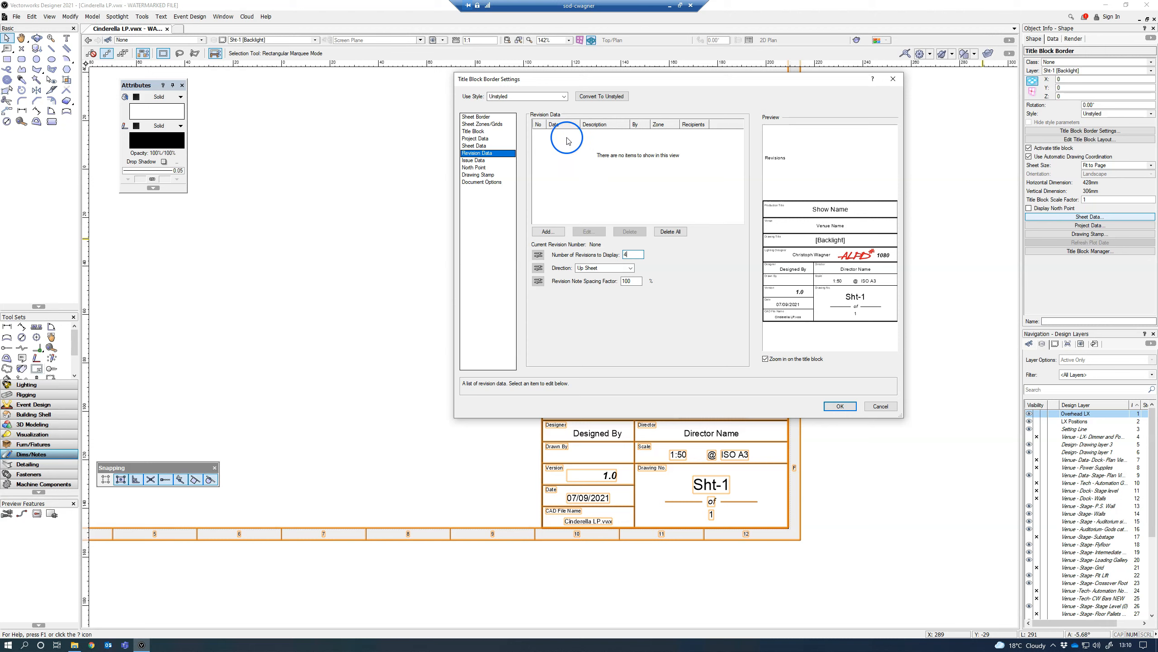
click(549, 232)
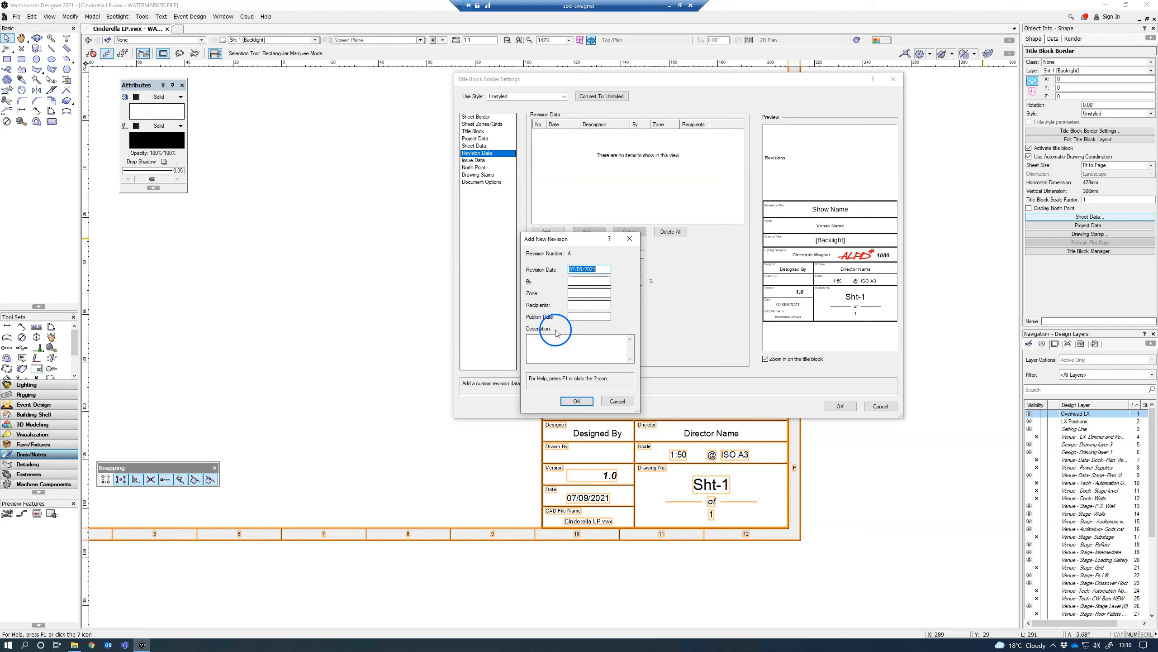
click(562, 342)
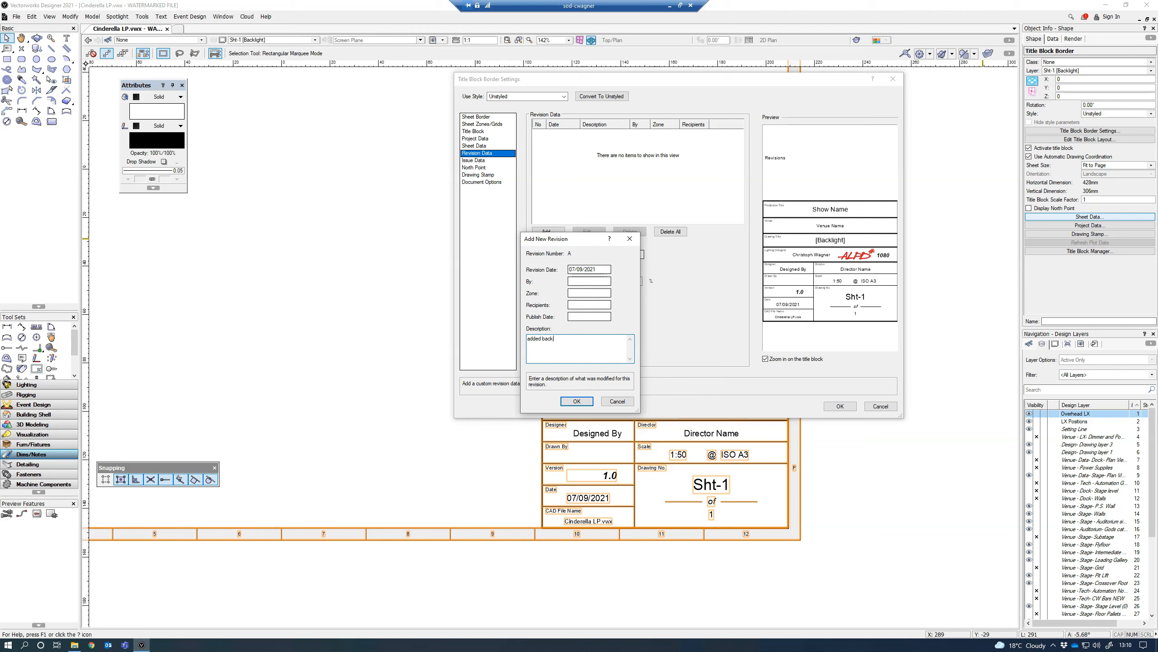
click(577, 401)
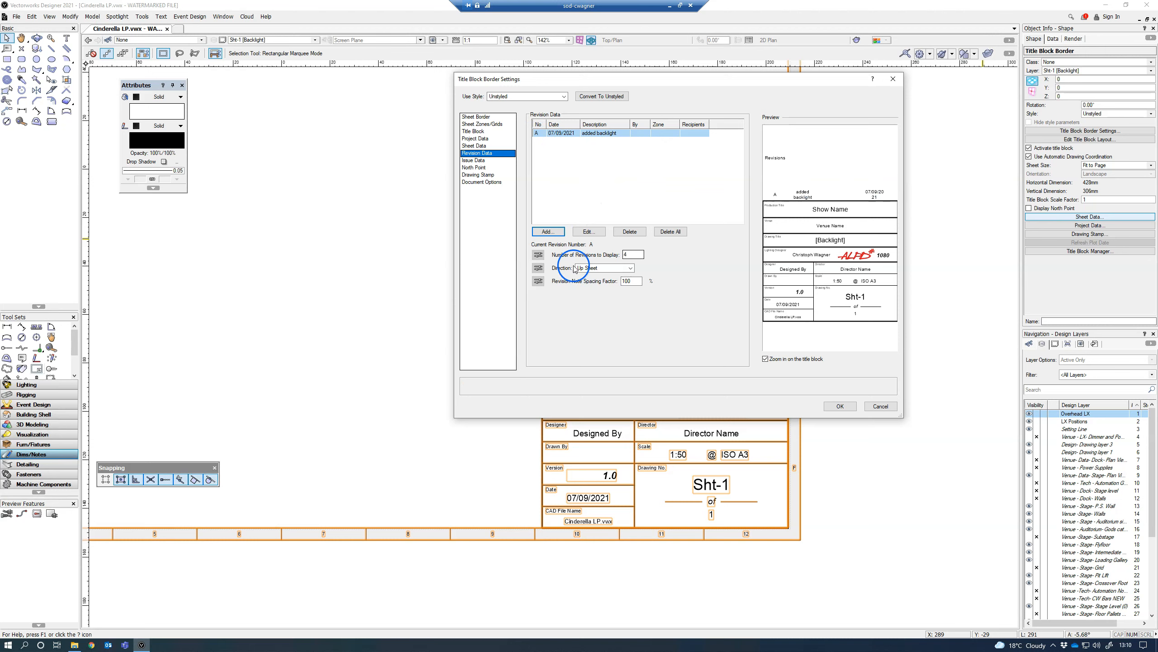
Step: Add two more revisions with the descriptions "changed something" and "changed something else"
click(548, 231)
click(560, 340)
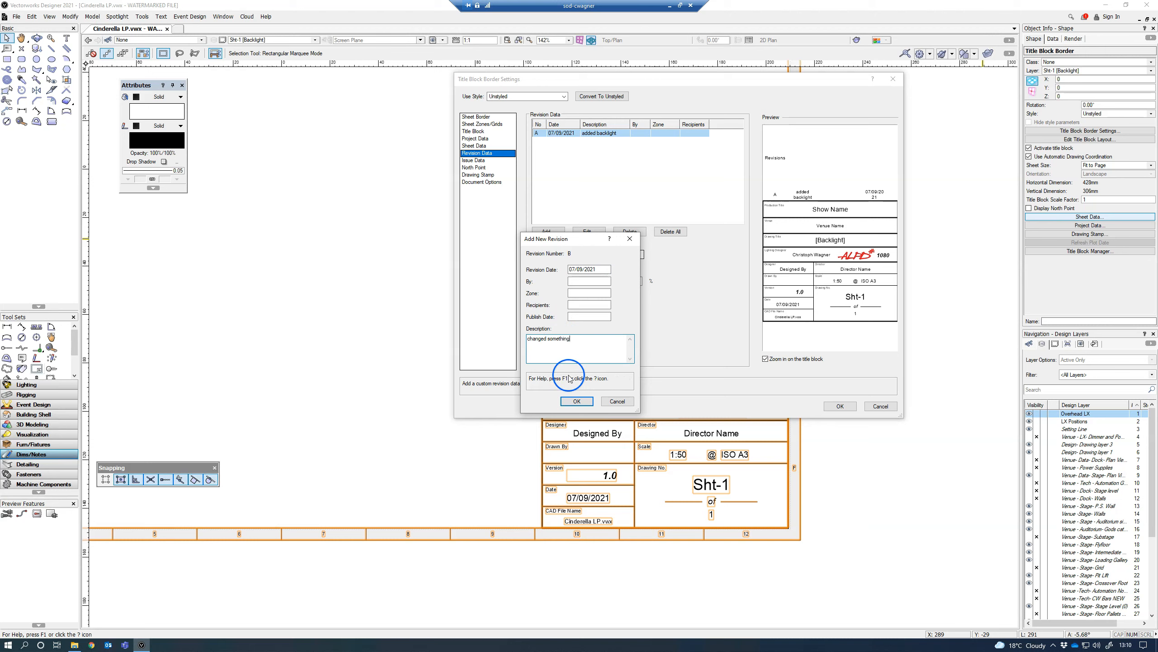
click(577, 401)
click(548, 231)
click(564, 340)
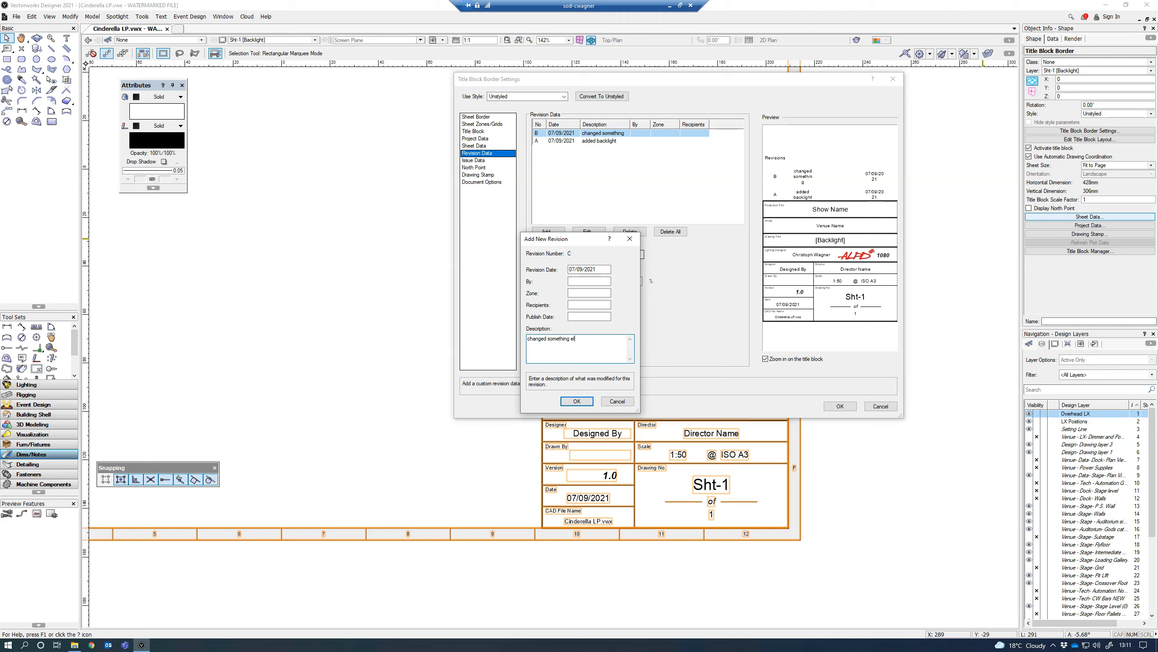
click(577, 401)
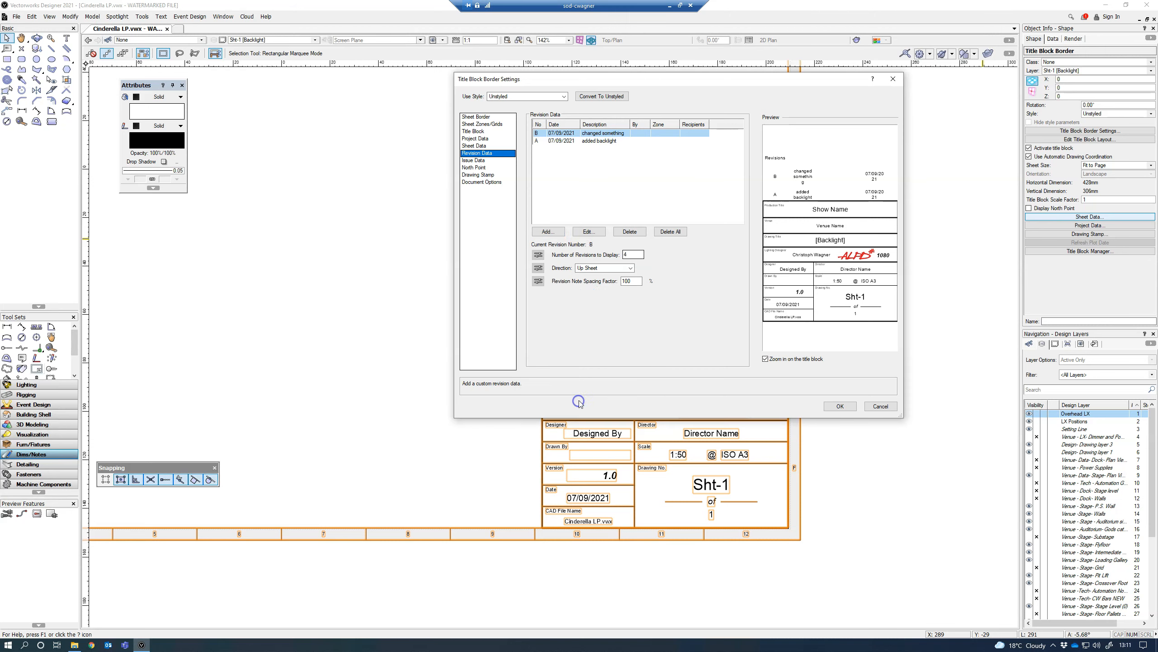
Step: Add a fourth revision described as "changed everything" and apply the title block border settings
click(561, 230)
click(563, 339)
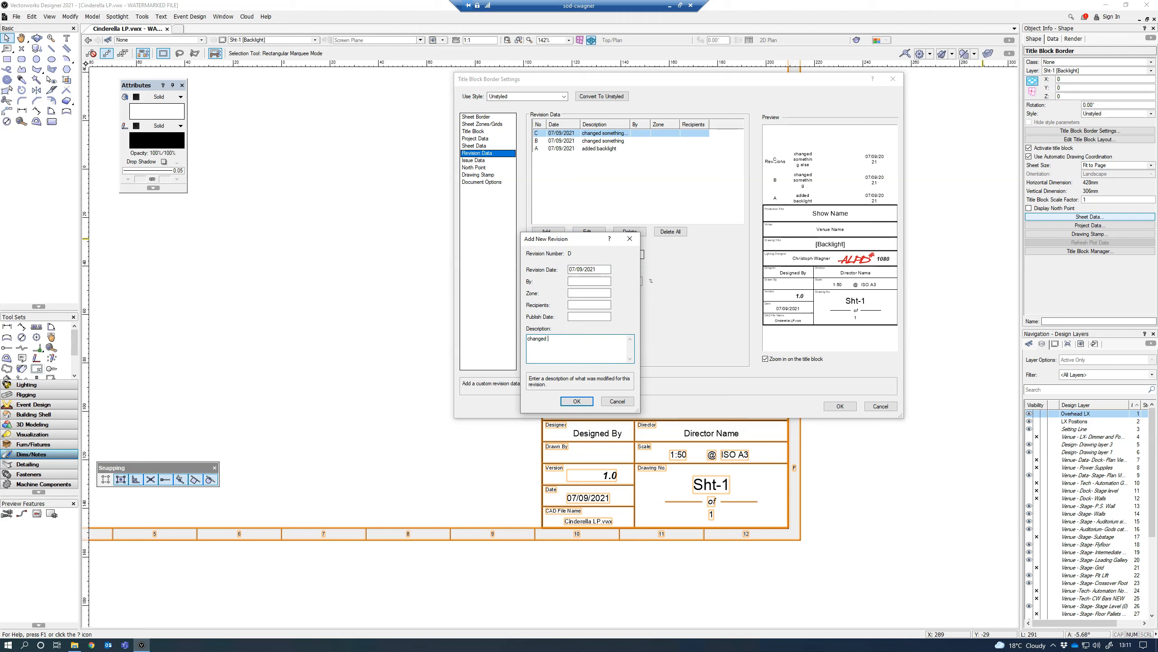
click(573, 401)
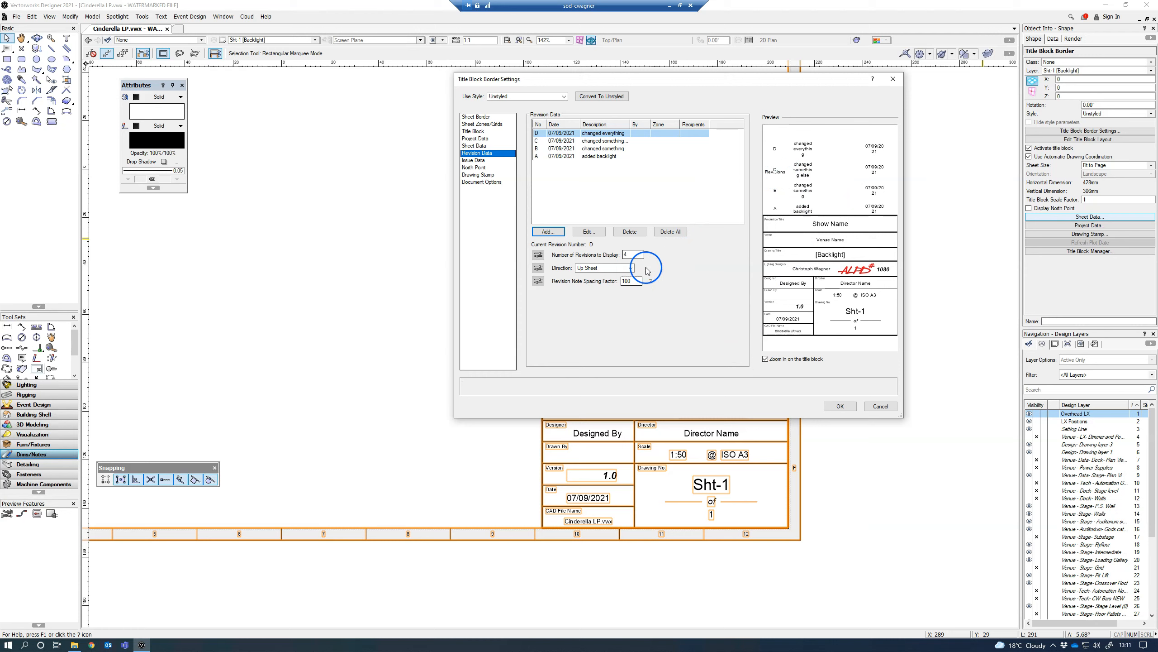
click(841, 405)
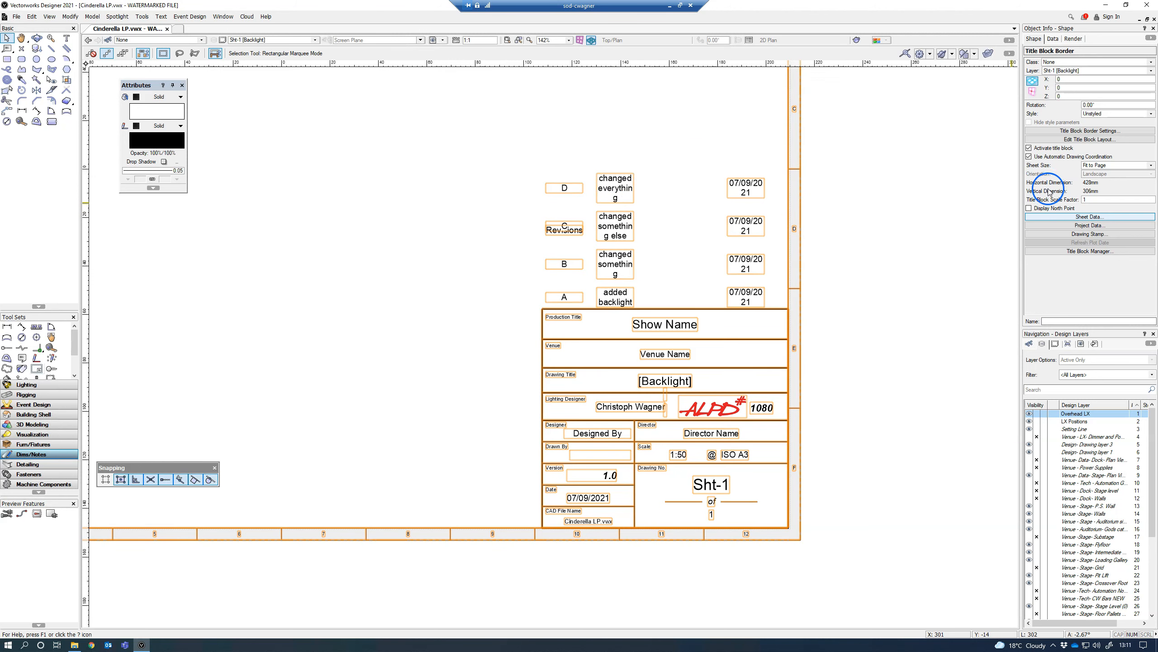
Step: In the title block layout, raise the Revisions heading to Y 5 and widen the revision note text towards the date column
click(1090, 144)
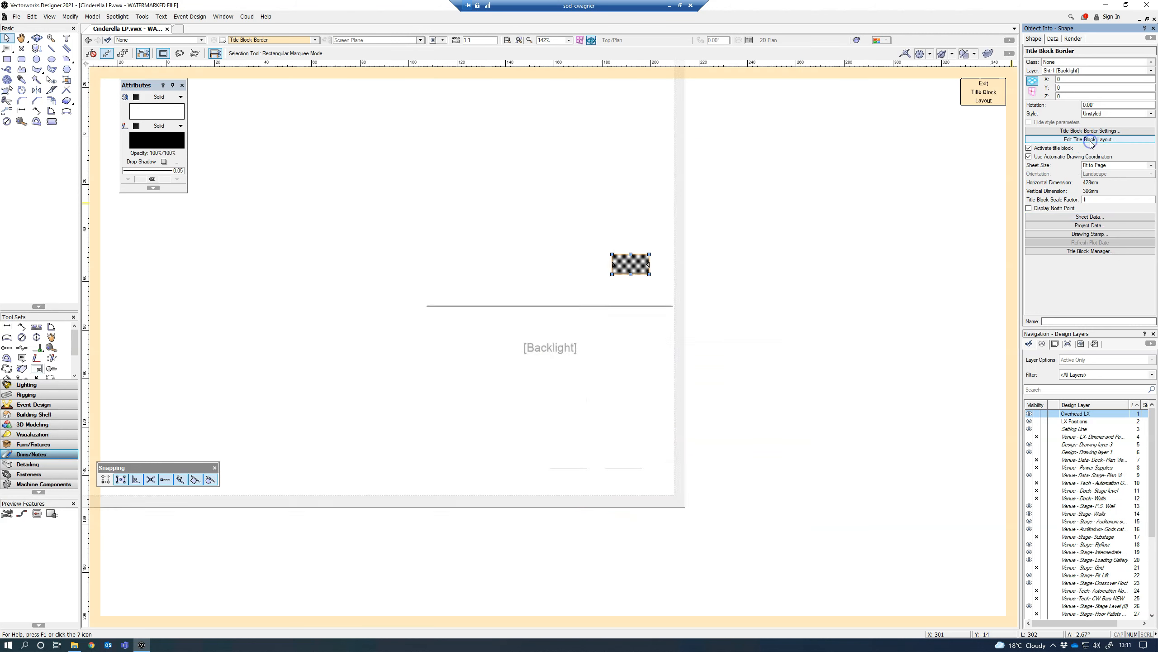
click(430, 201)
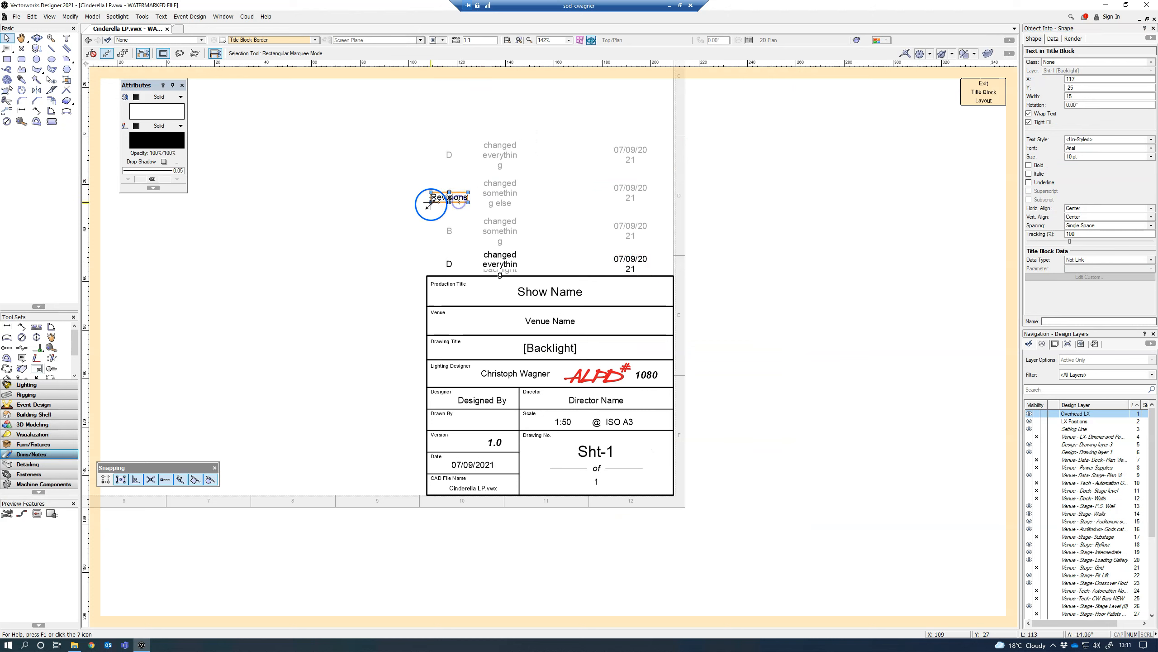
drag(431, 201, 431, 128)
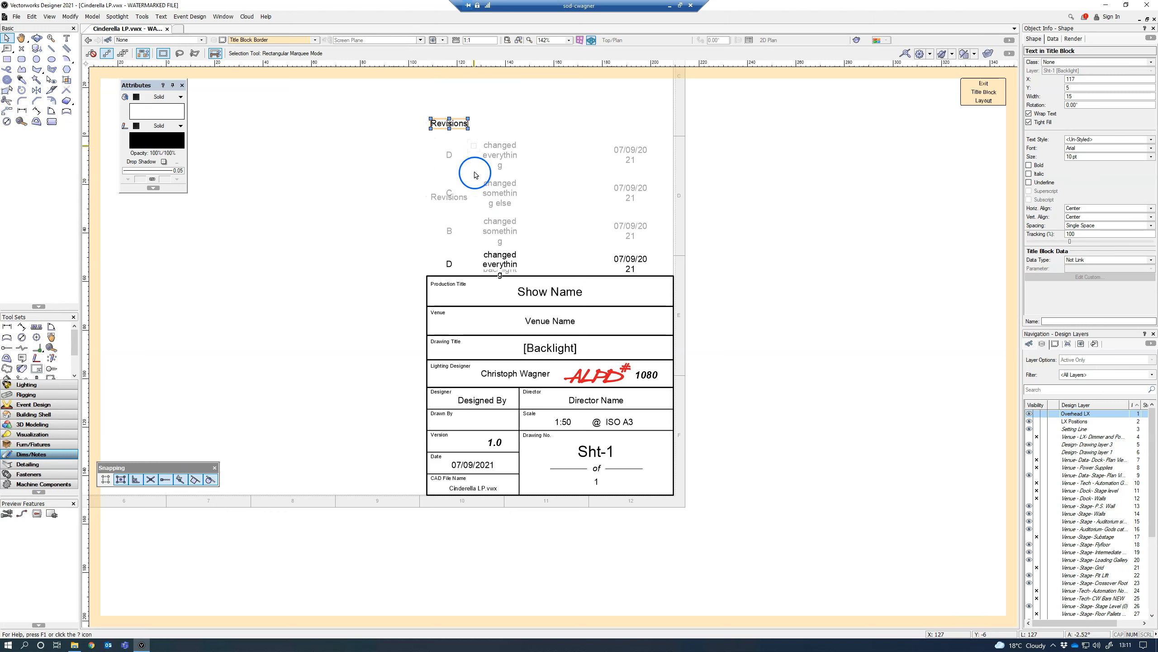
click(510, 265)
drag(518, 264, 594, 265)
click(512, 232)
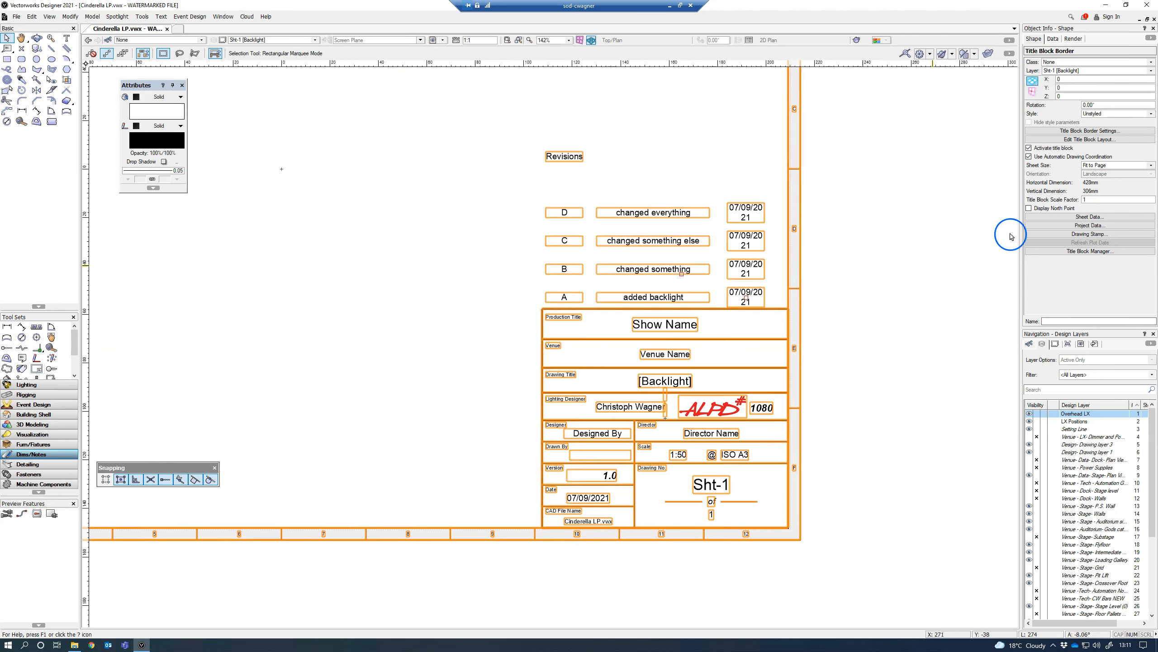
Step: Reopen the title block layout and widen the revision date text to 22 so the date fits on one line
click(1103, 140)
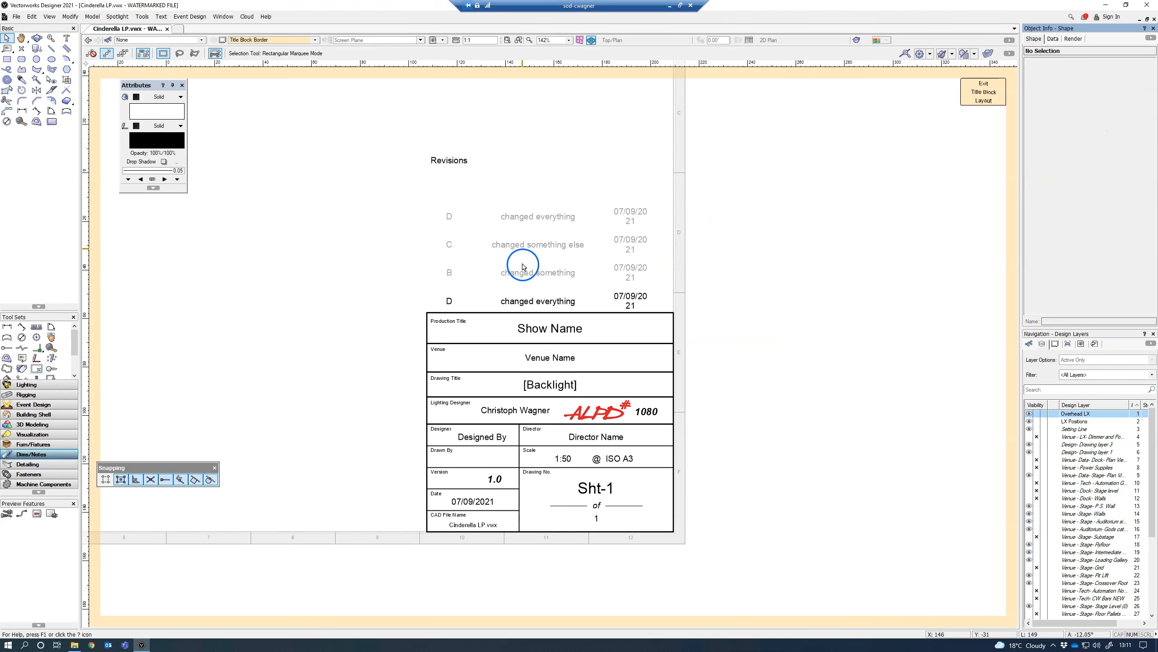
click(648, 301)
drag(649, 302, 666, 301)
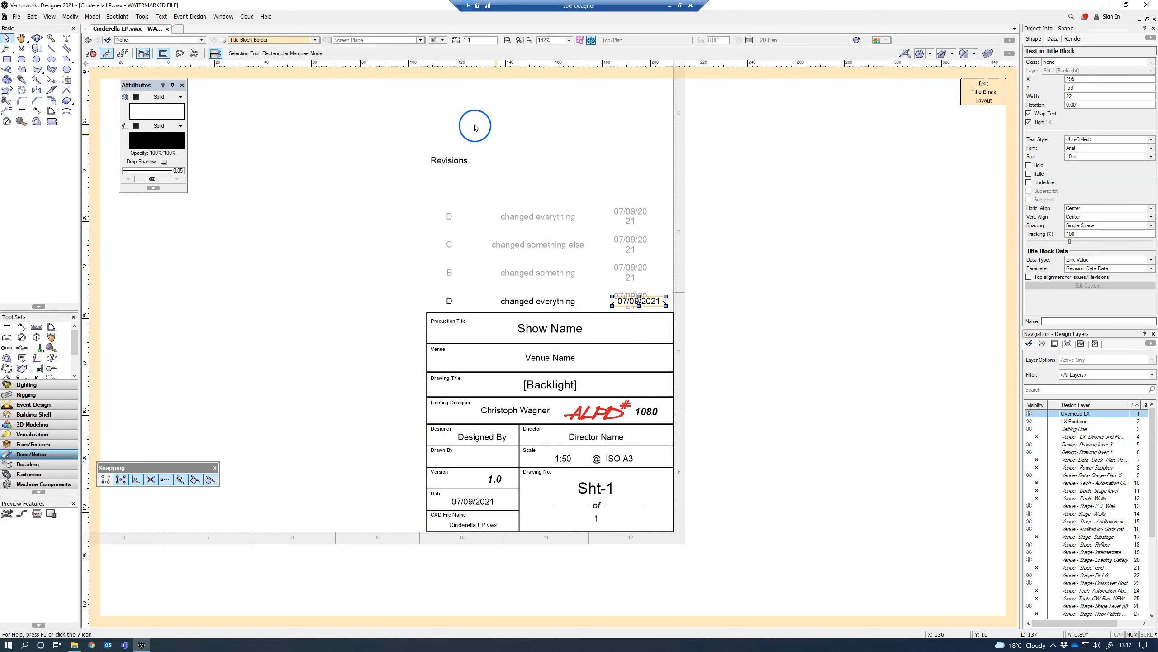
Step: Lower the Revisions heading to Y -15, keeping it at X 117, and exit the title block layout
click(460, 163)
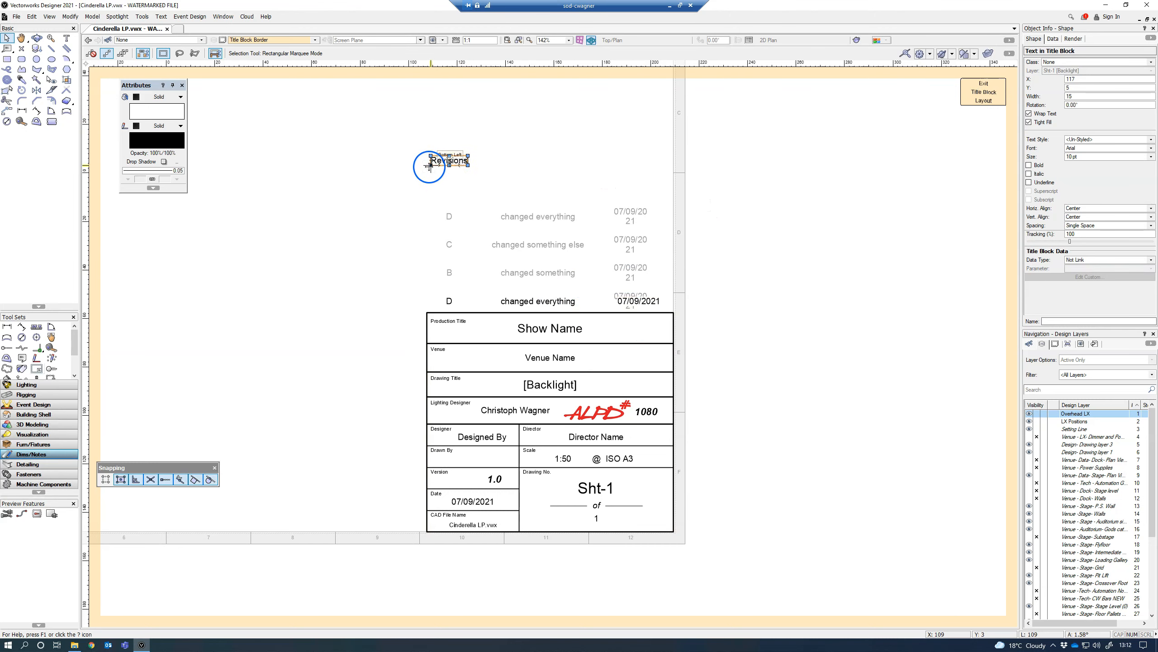
click(430, 166)
click(431, 169)
drag(432, 168, 430, 214)
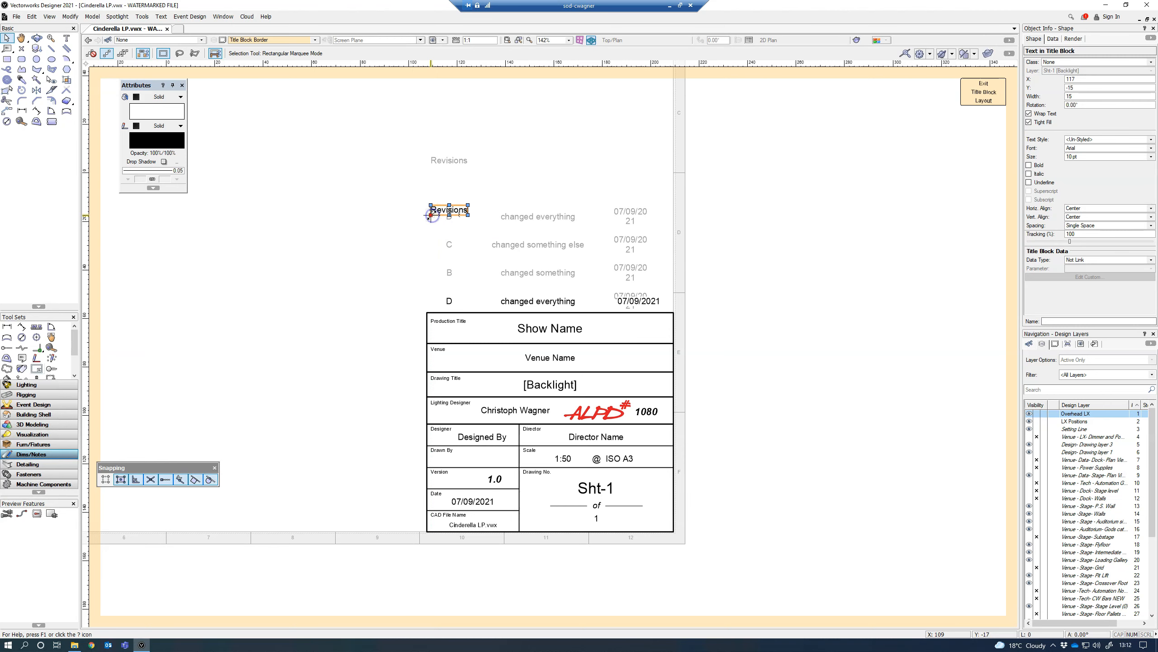
click(984, 93)
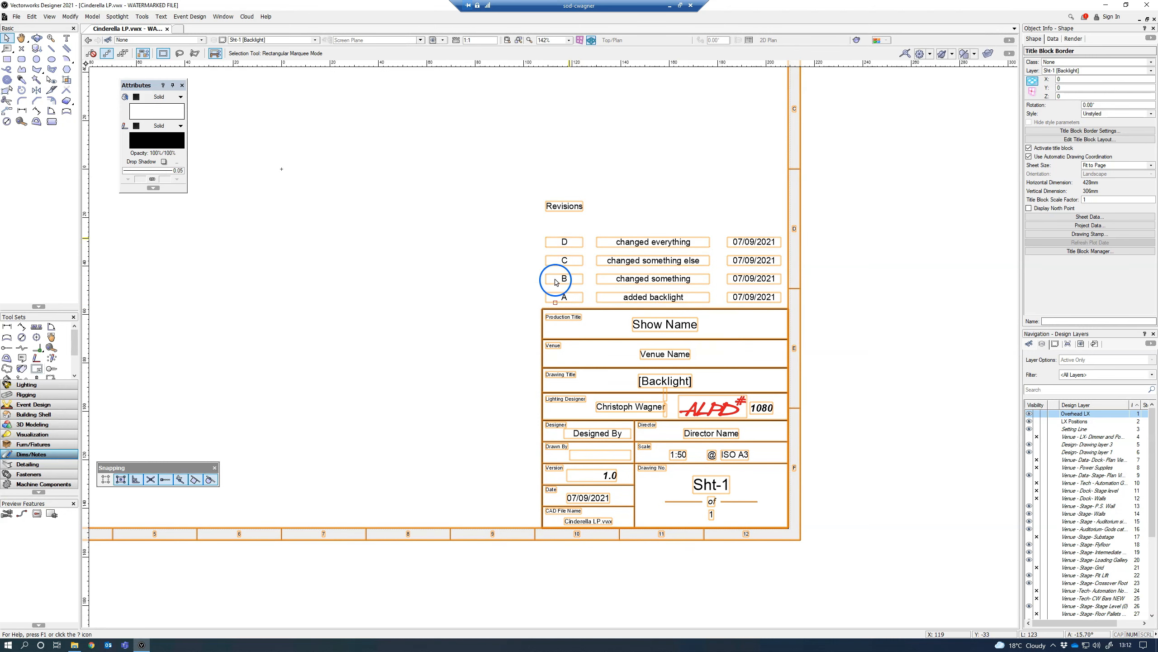
Step: Add a fifth revision described as "5th revision" to the title block's revision data and apply the border settings
click(1096, 218)
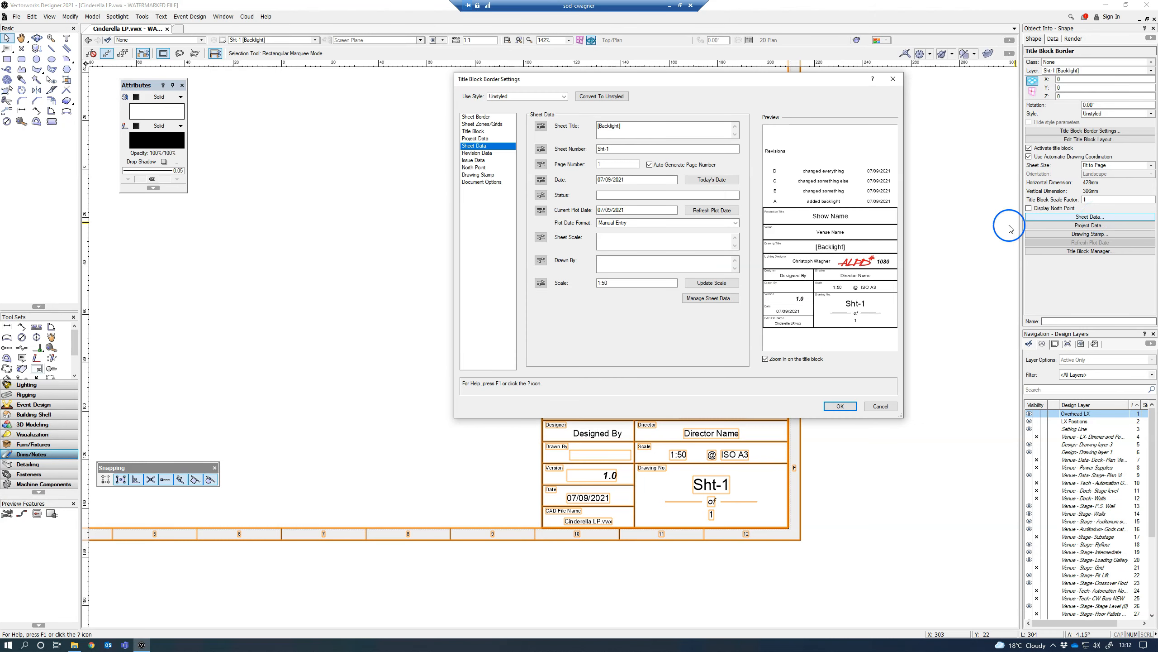
click(476, 153)
click(551, 230)
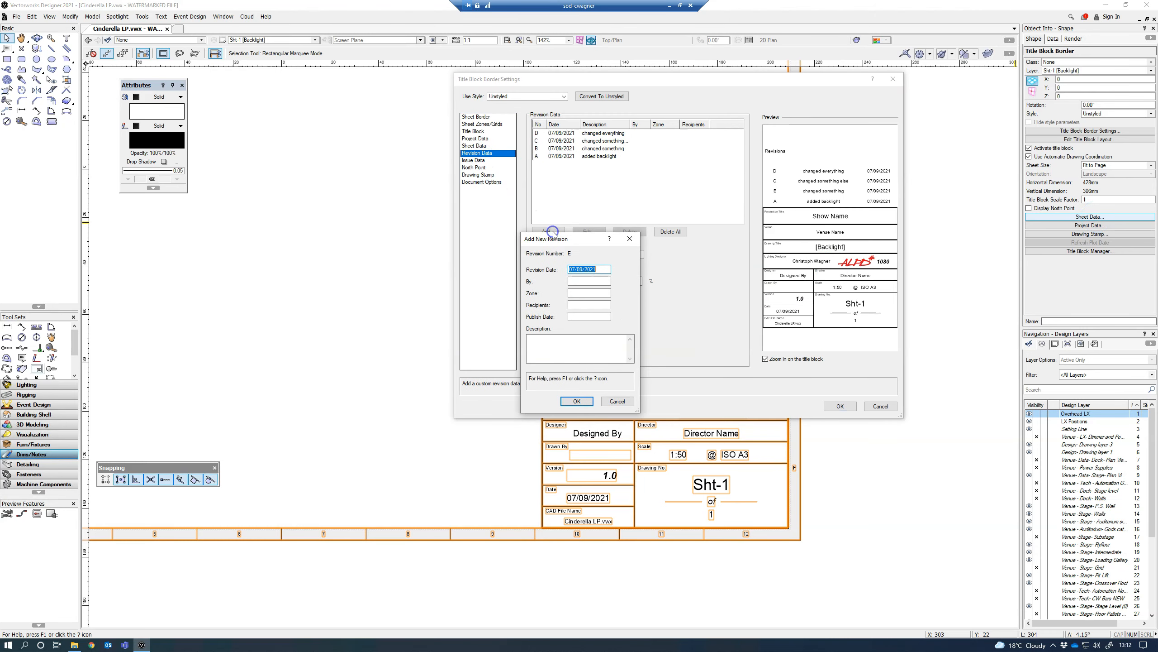
click(567, 345)
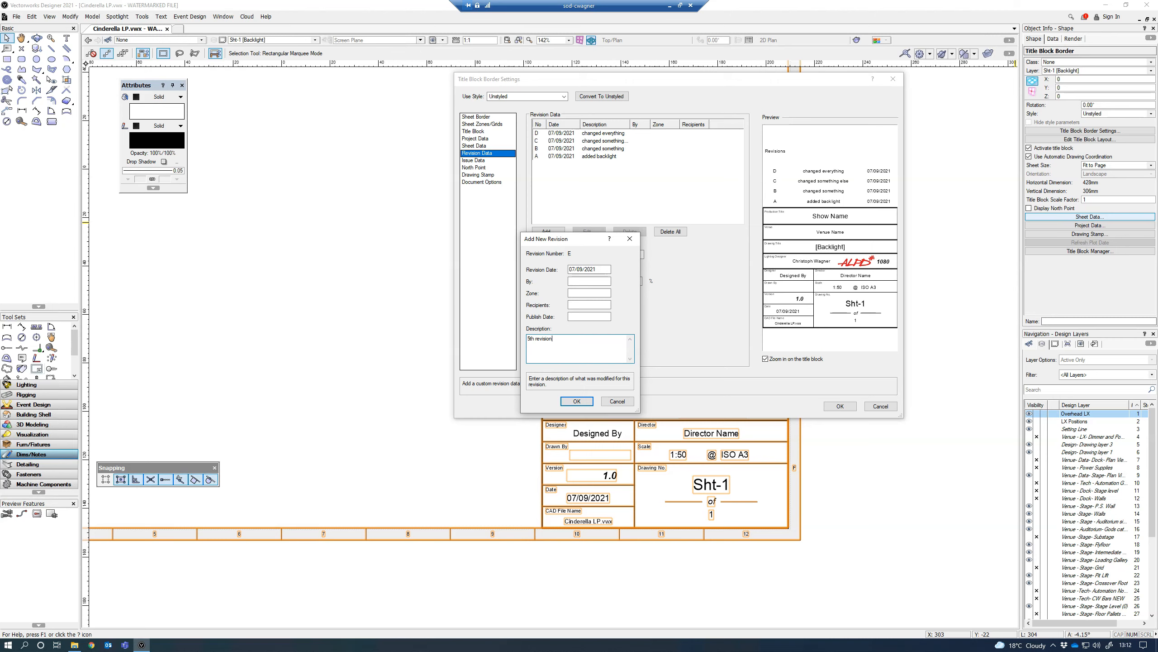
click(577, 401)
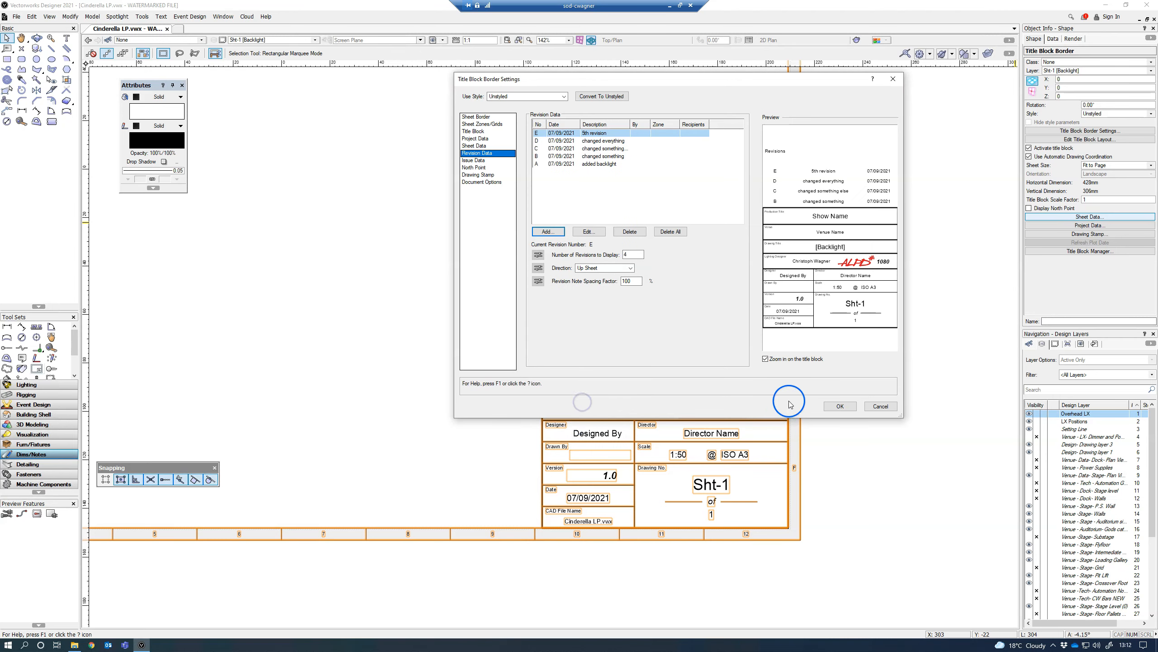
click(823, 411)
click(735, 384)
click(587, 252)
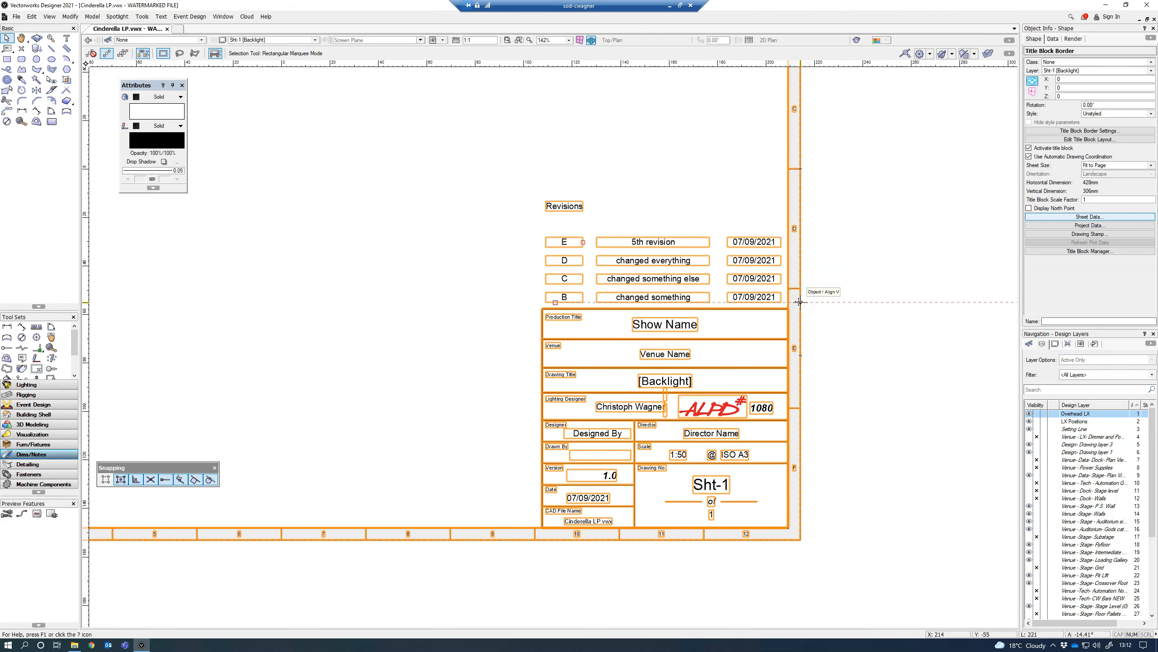
scroll(674, 284, up, 1)
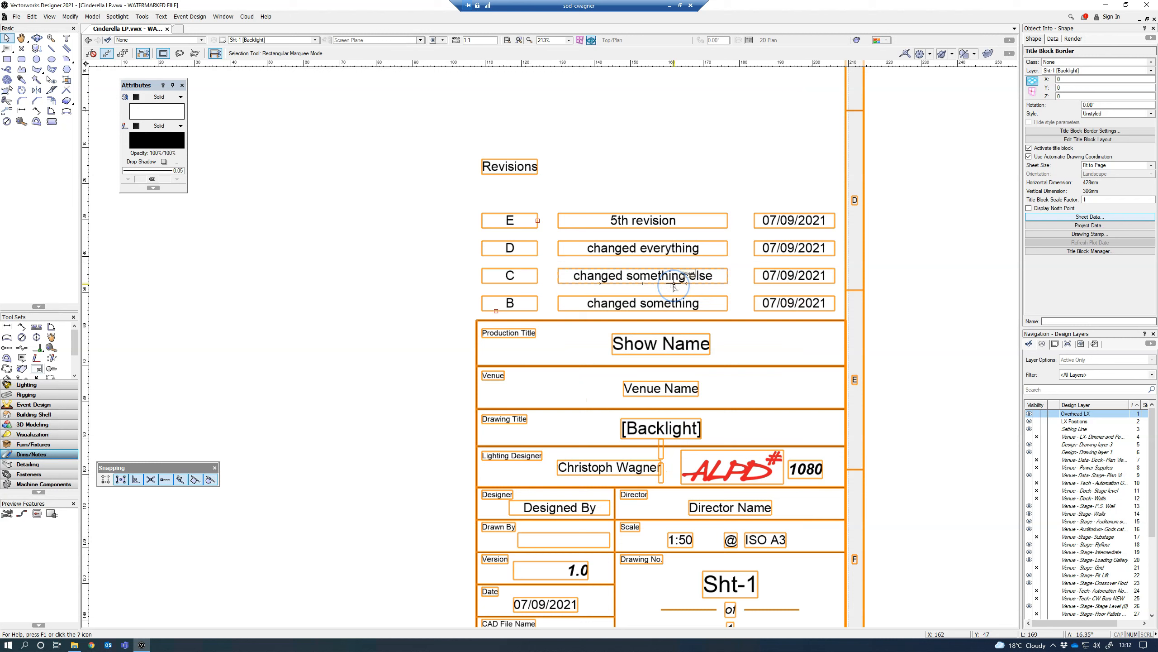
scroll(673, 284, down, 1)
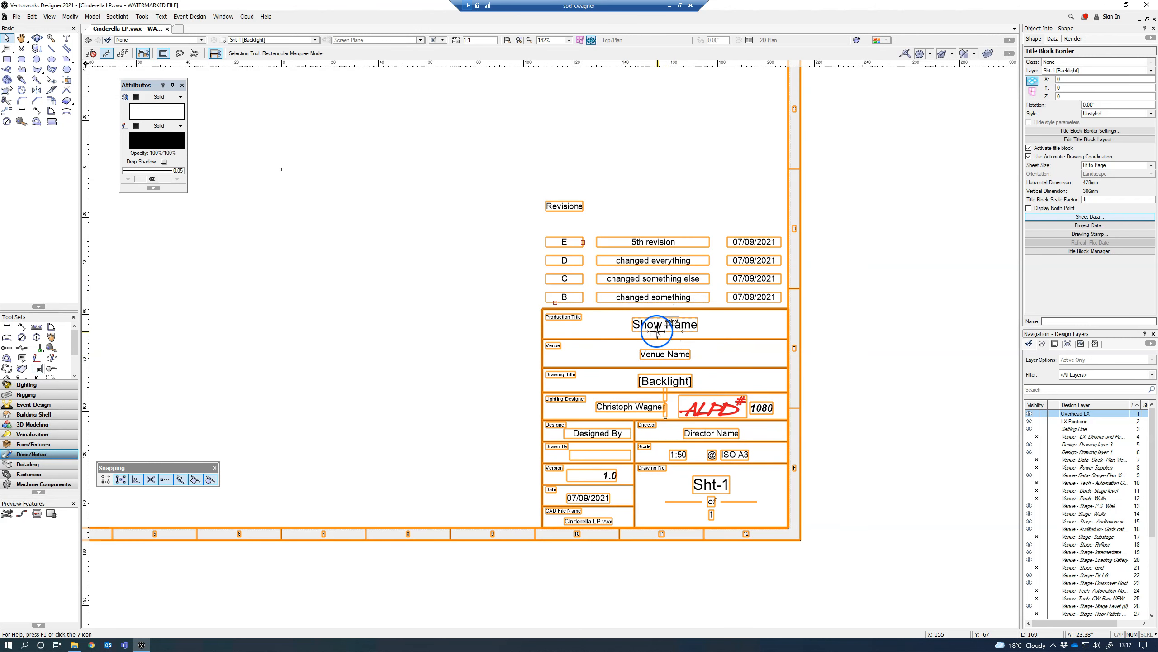
Step: Save the unstyled title block border as a new style named "CW title block with rev" in the Title Block Styles folder
click(1153, 113)
click(1118, 128)
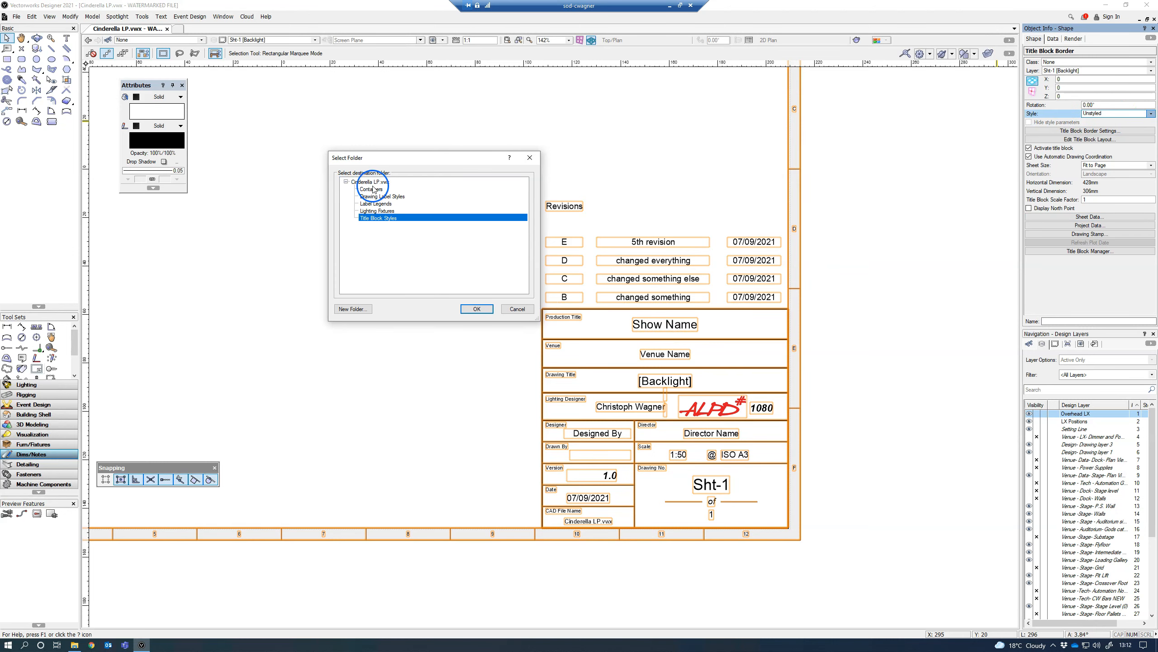
click(477, 309)
click(531, 280)
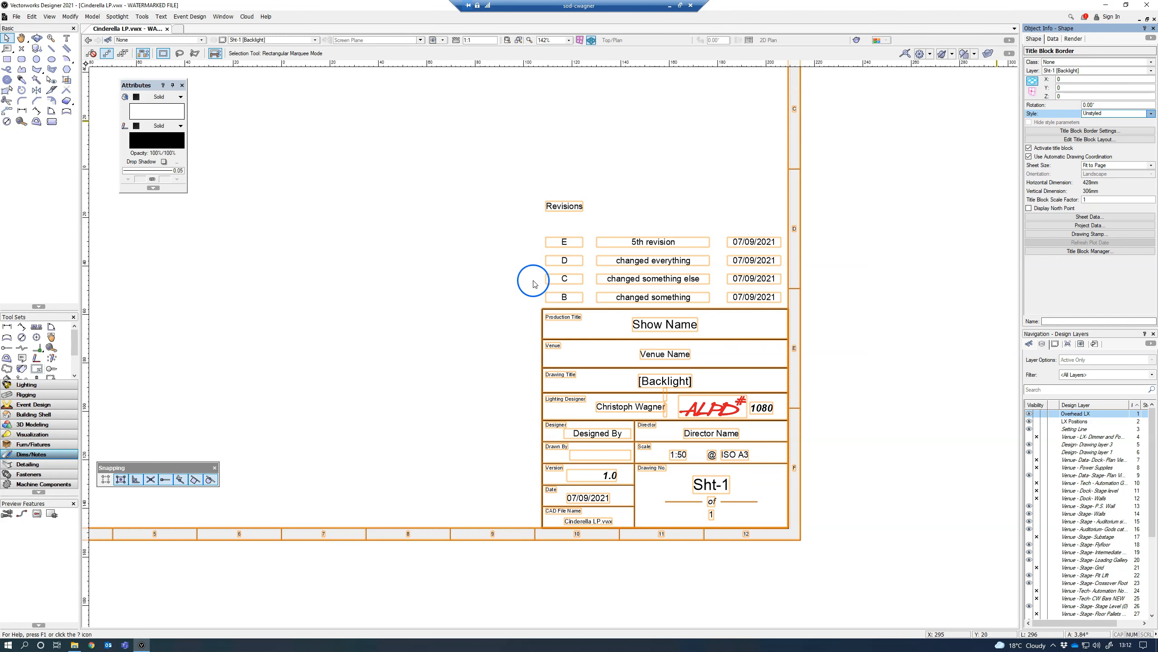
double_click(535, 284)
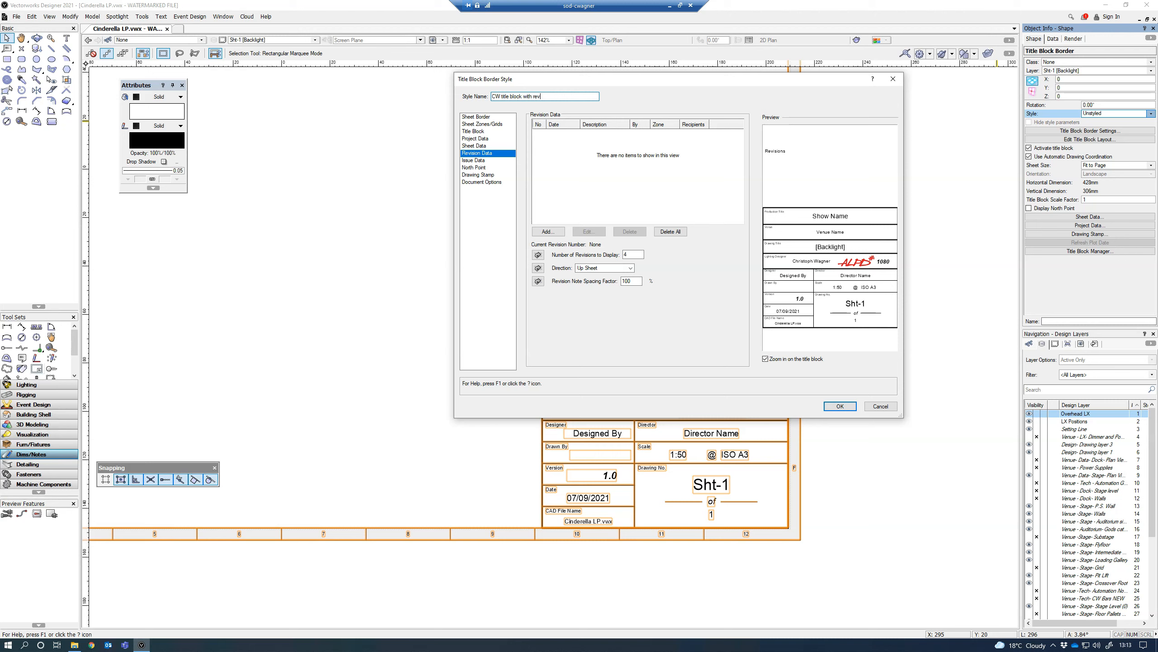
click(841, 406)
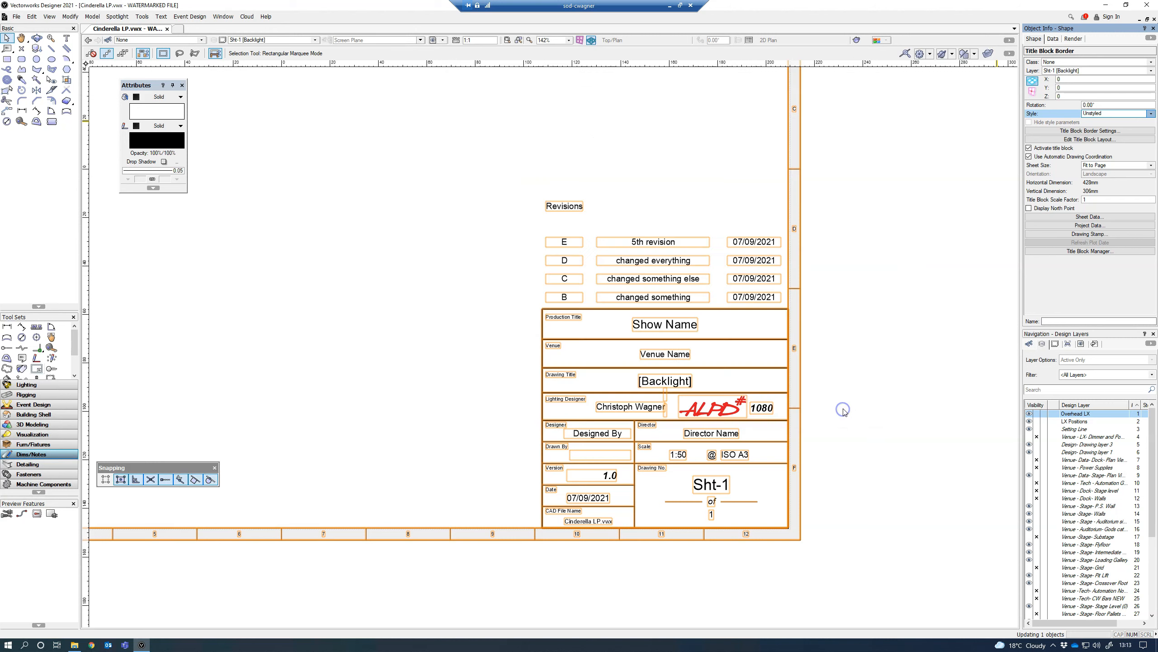